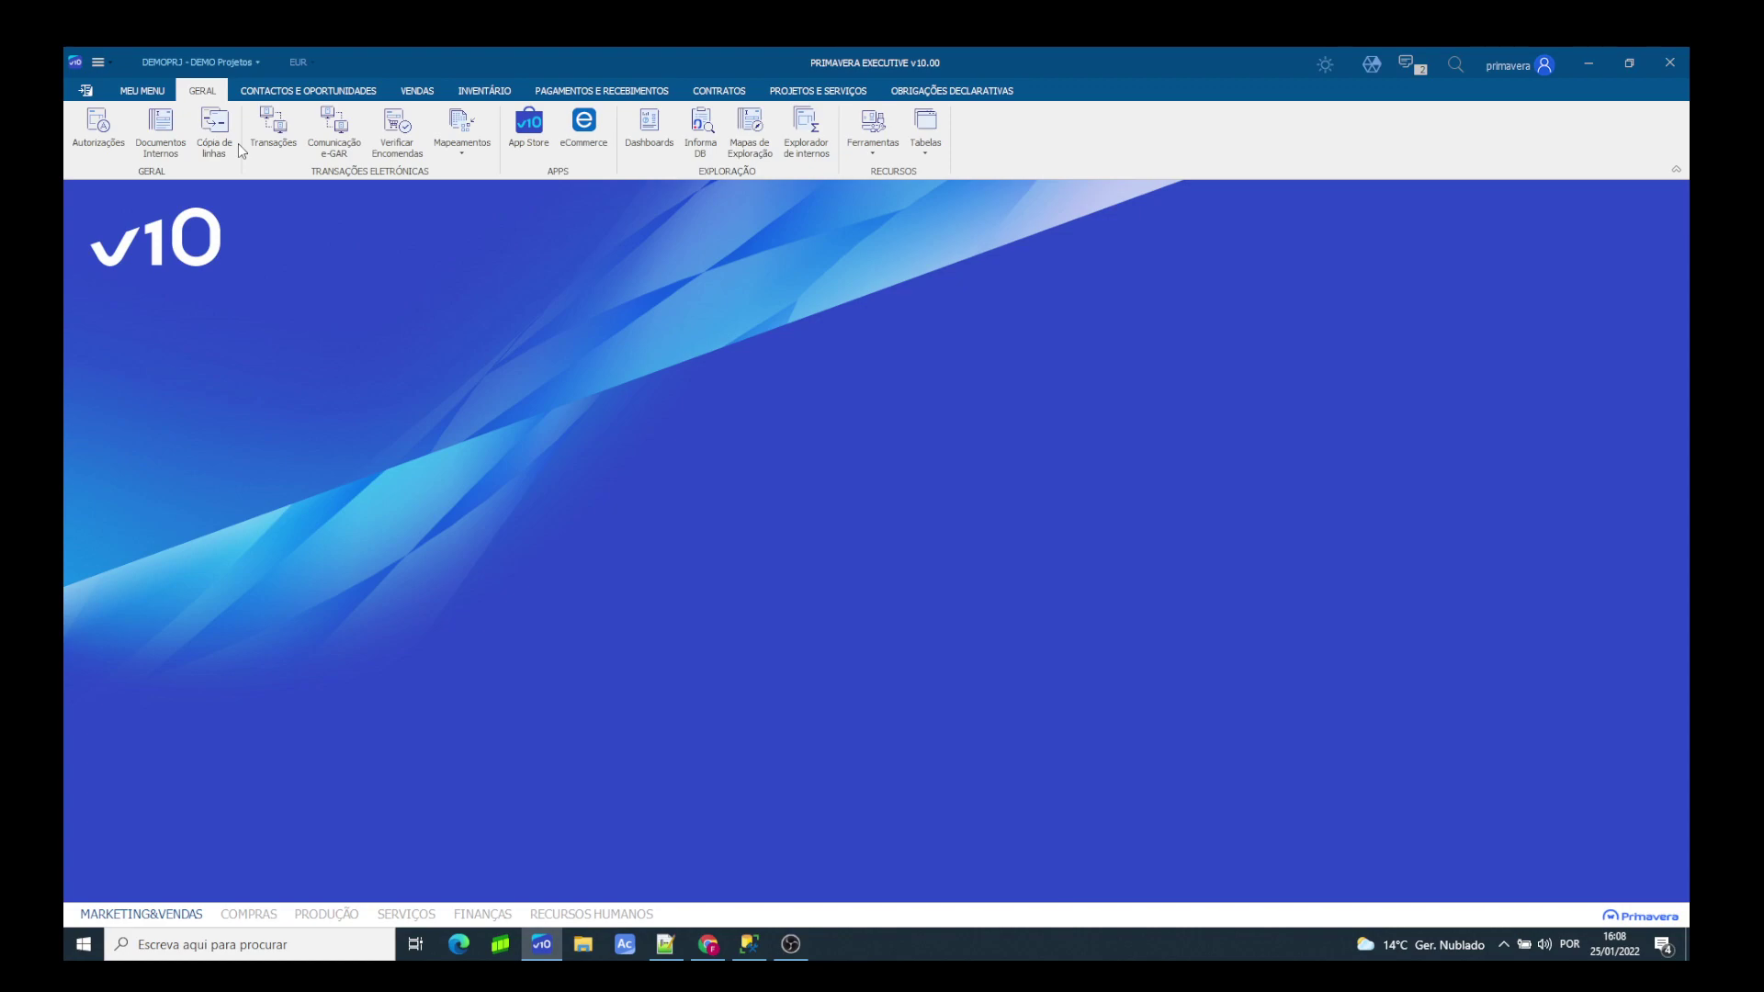
Step: Create a new dashboard in Monitor de Negócio with code DNA01 and description "Projetos - Análise de Custos e Proveitos"
{"action": "left_click", "coordinate": [88, 92]}
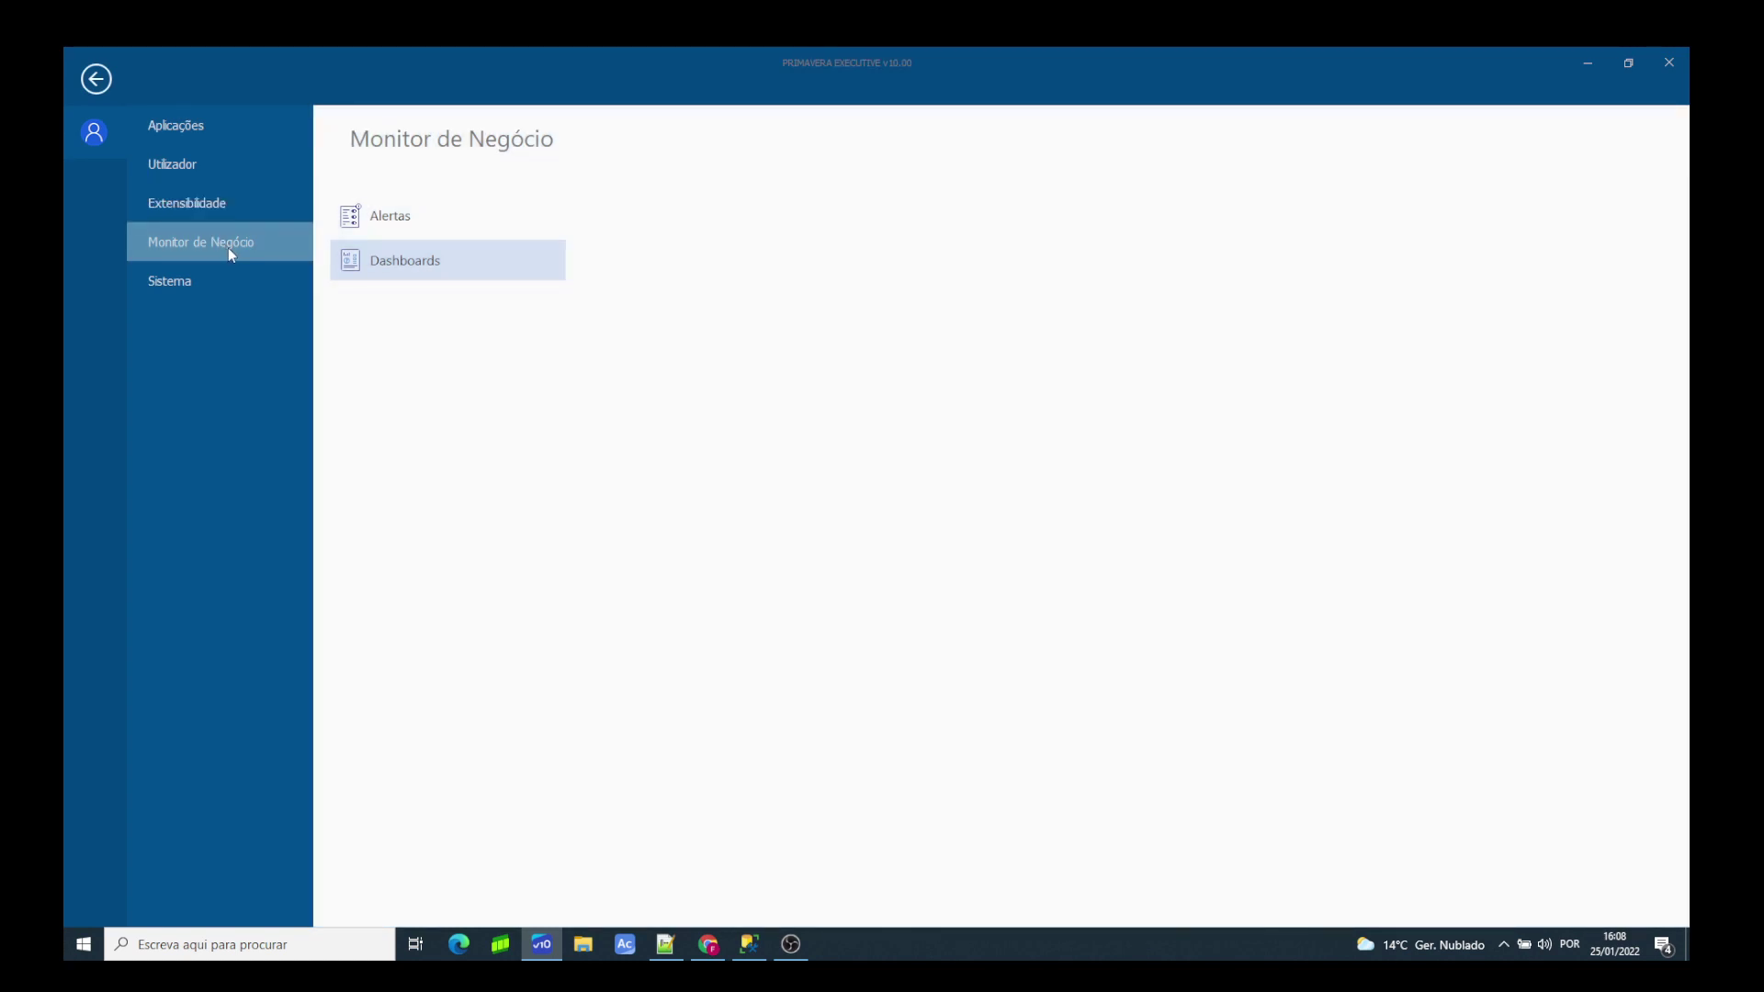
{"action": "left_click", "coordinate": [411, 261]}
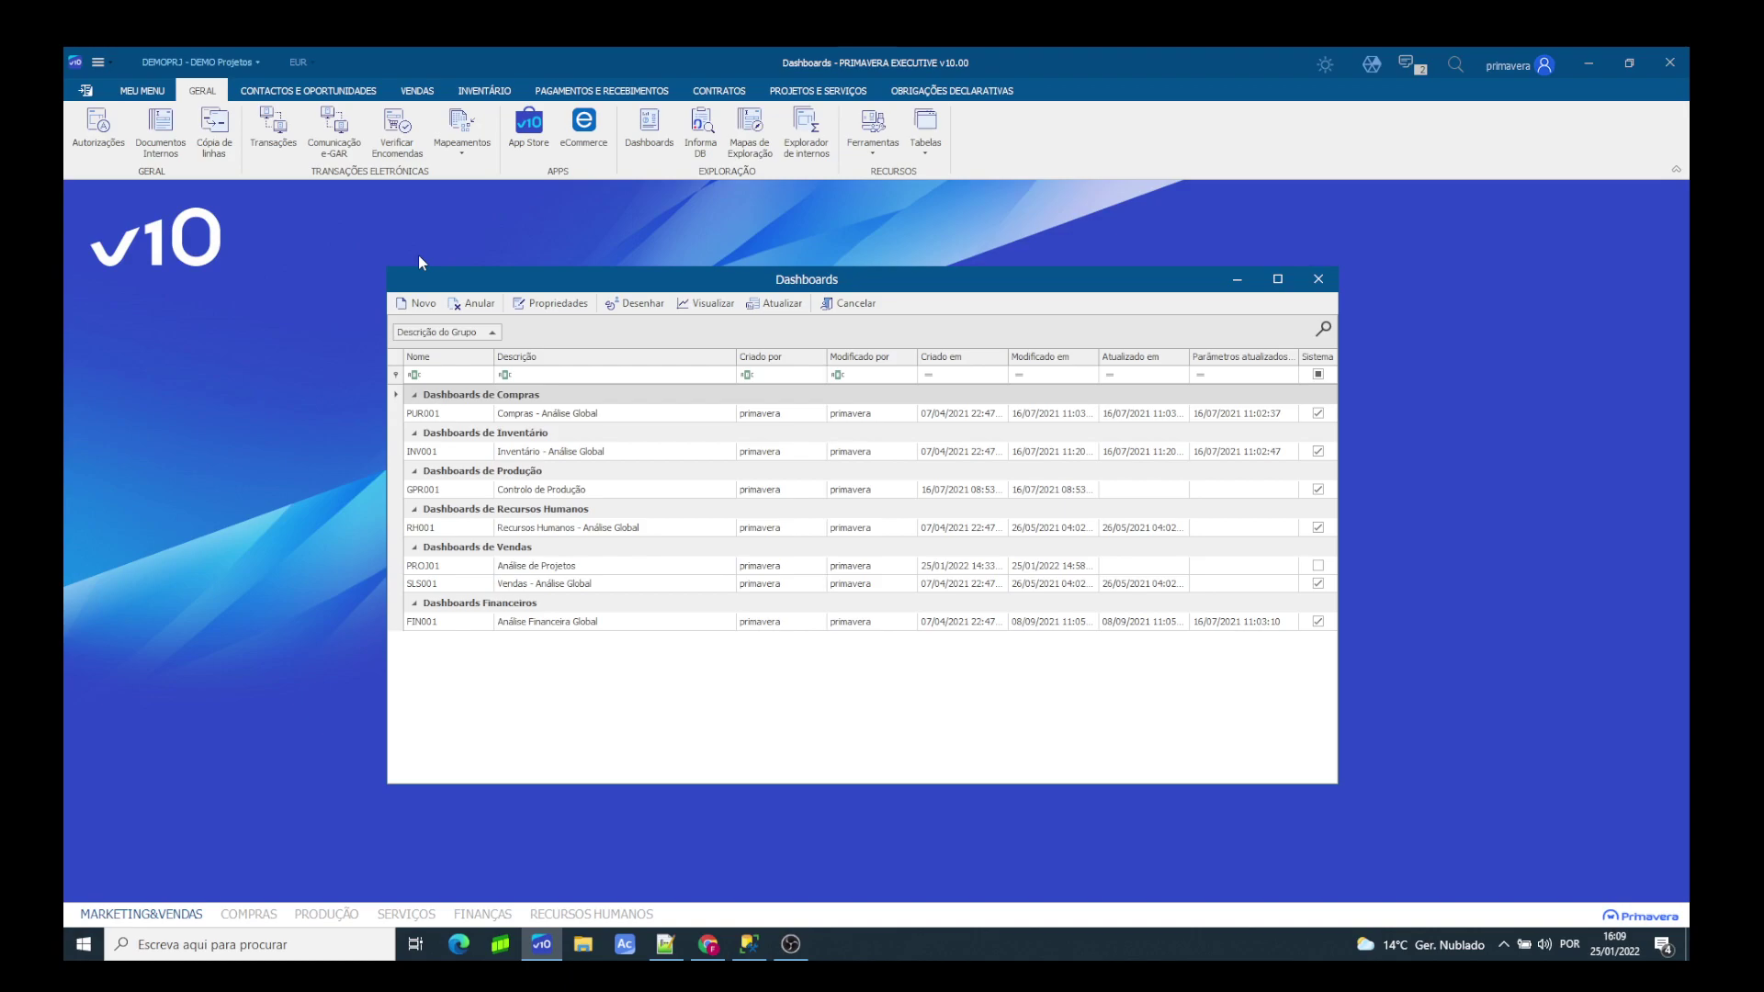
{"action": "left_click", "coordinate": [424, 304]}
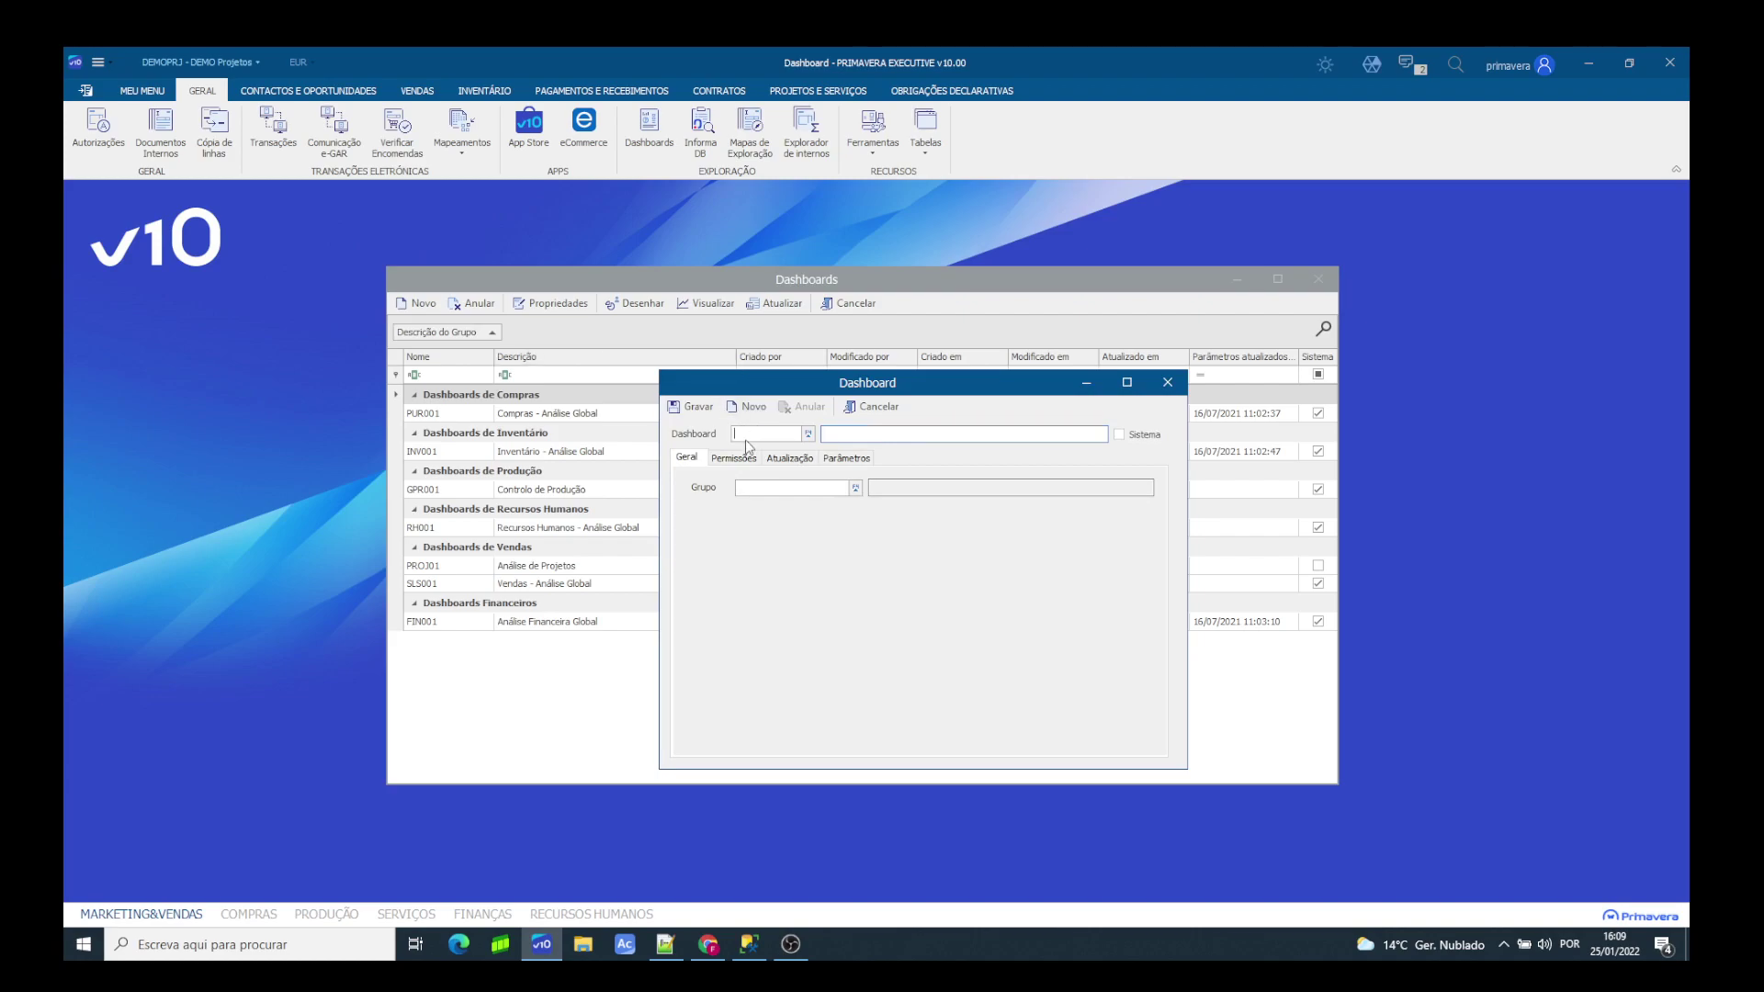
{"action": "type", "text": "DNA01"}
{"action": "left_click", "coordinate": [835, 439]}
{"action": "type", "text": "Projetos - Análise de Custos e Proveitos"}
Step: Assign the new dashboard to the DNA group, save it and close its form
{"action": "left_click", "coordinate": [790, 485]}
{"action": "key", "text": "F4"}
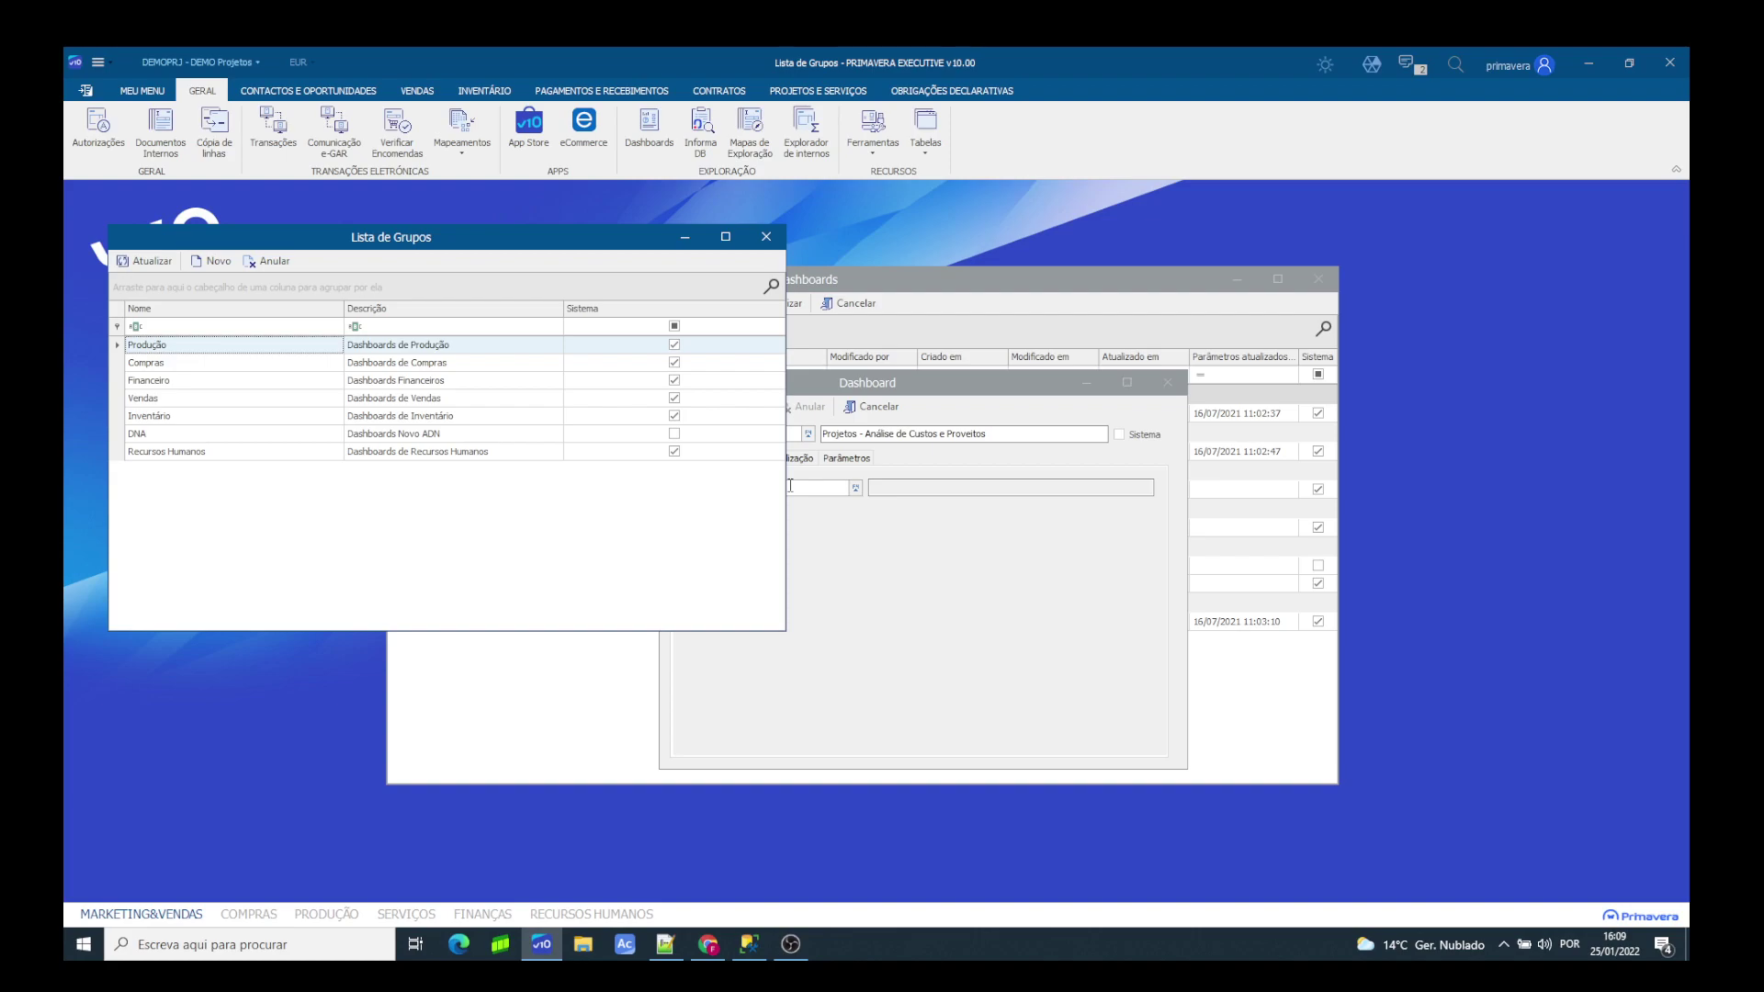
{"action": "left_click", "coordinate": [214, 435]}
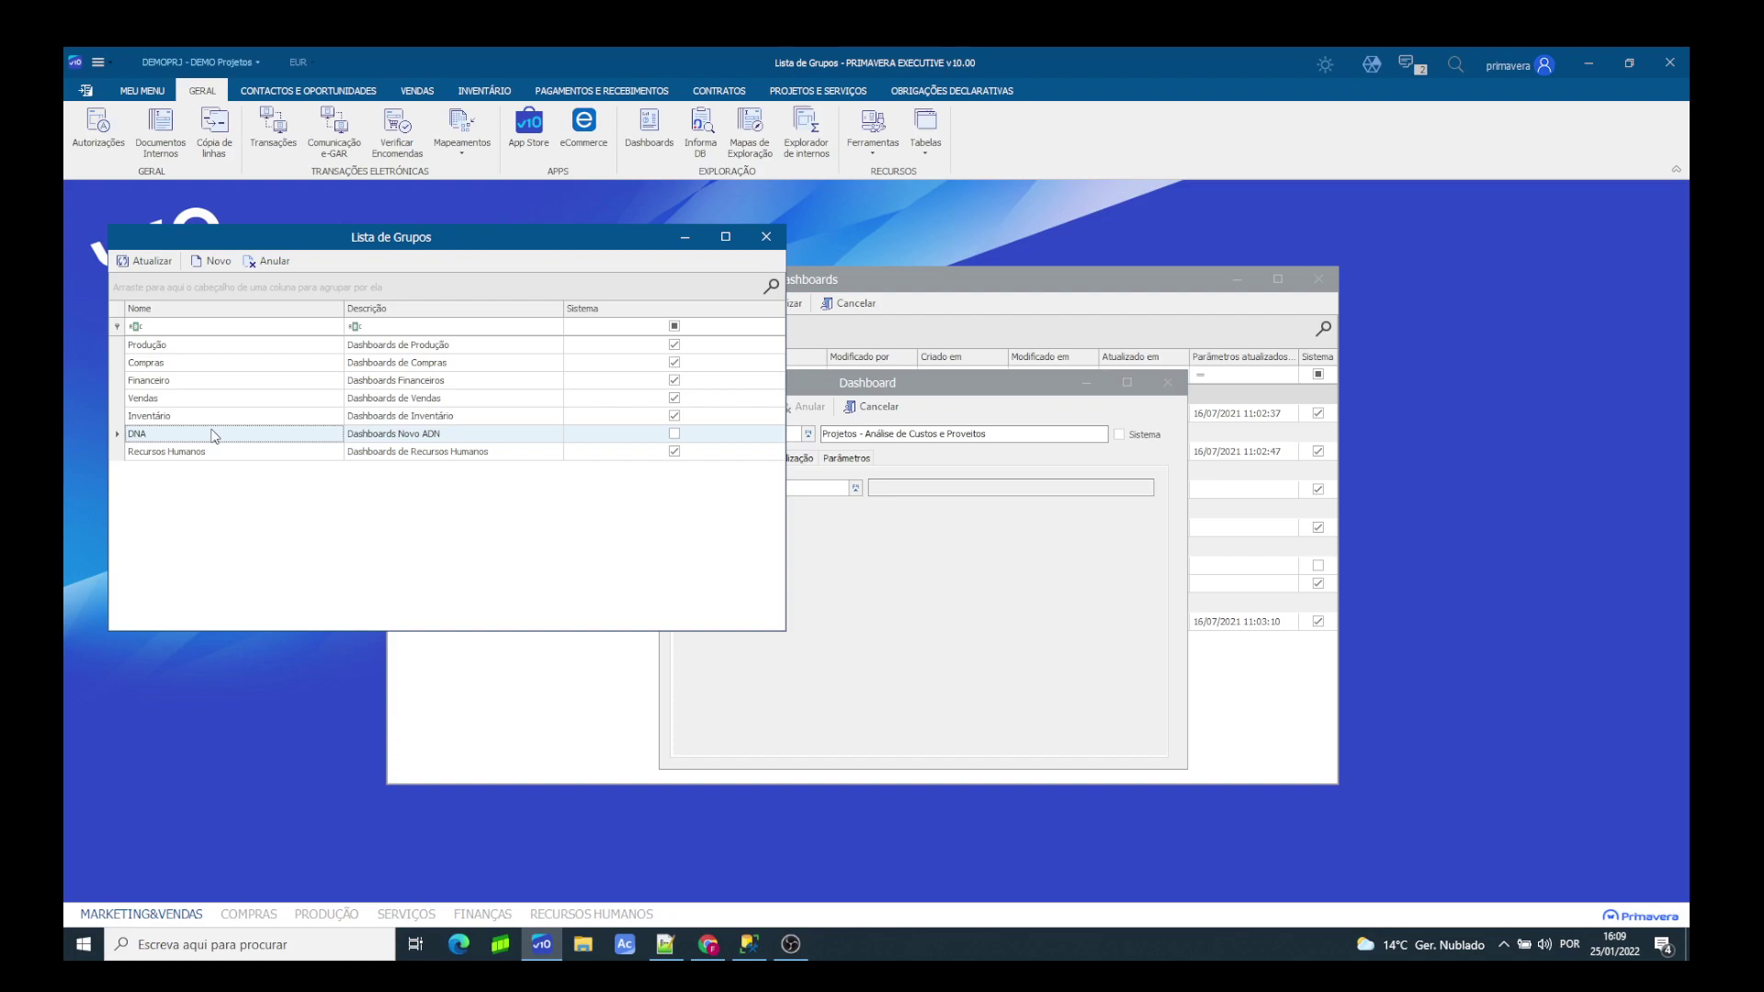
{"action": "double_click", "coordinate": [214, 436]}
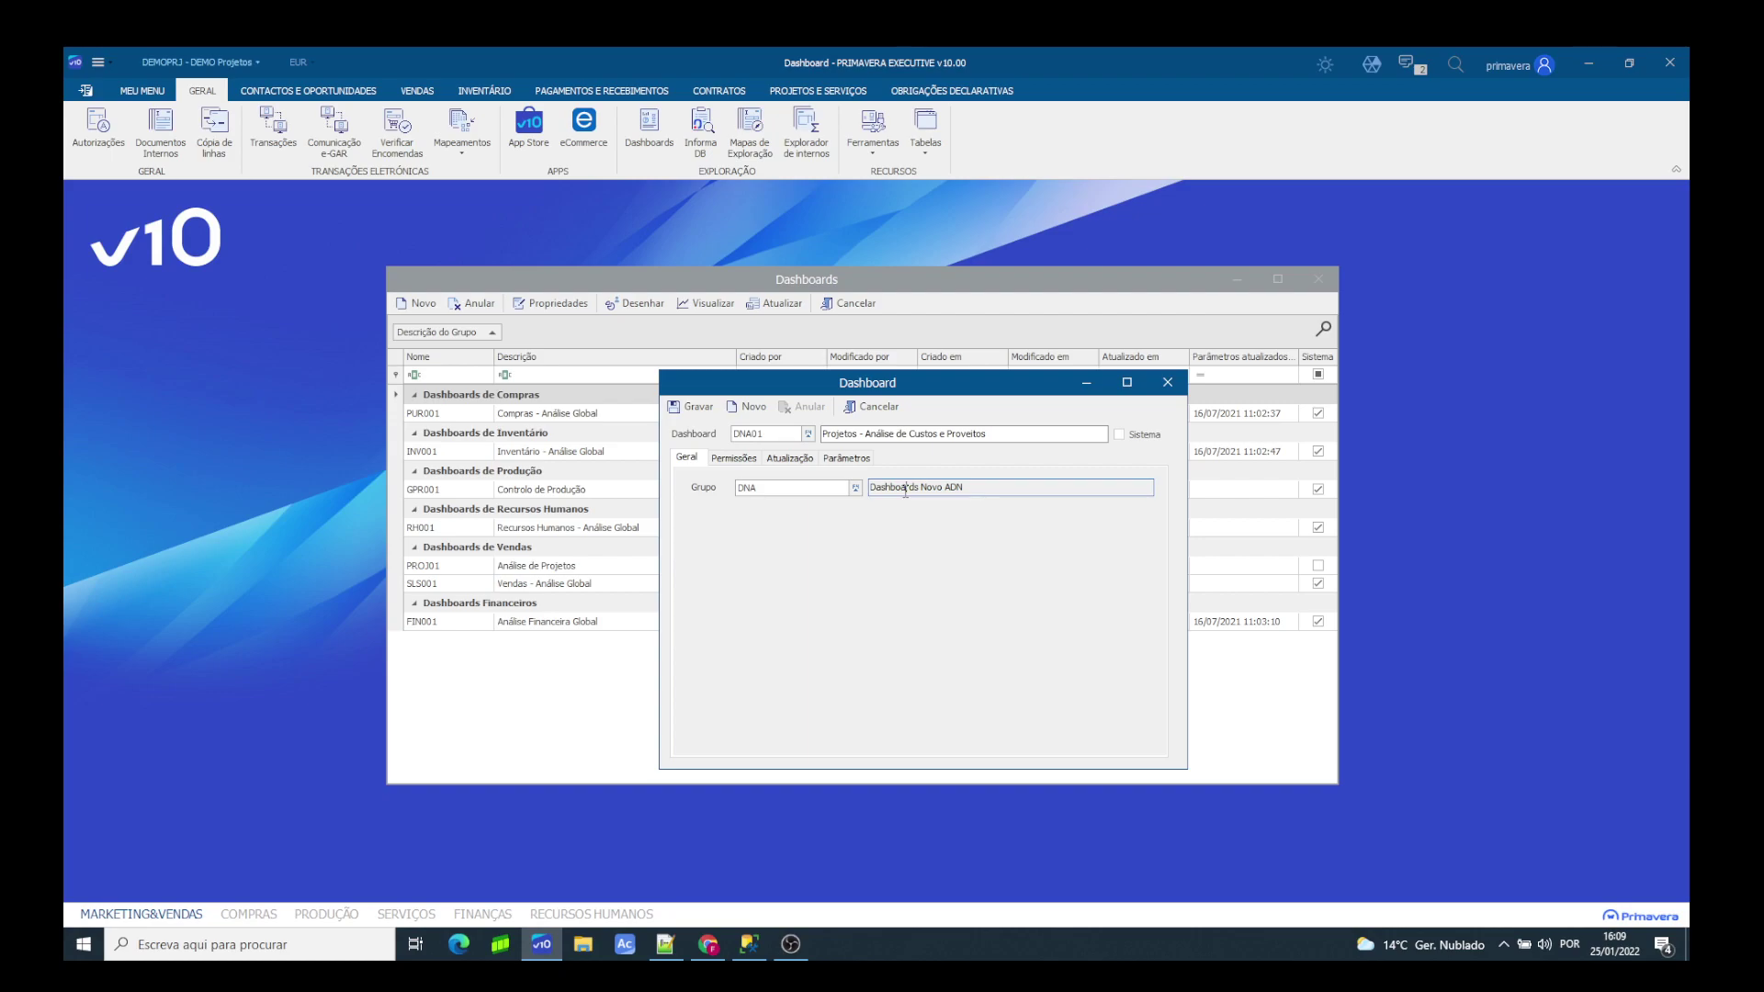
{"action": "left_click", "coordinate": [703, 407]}
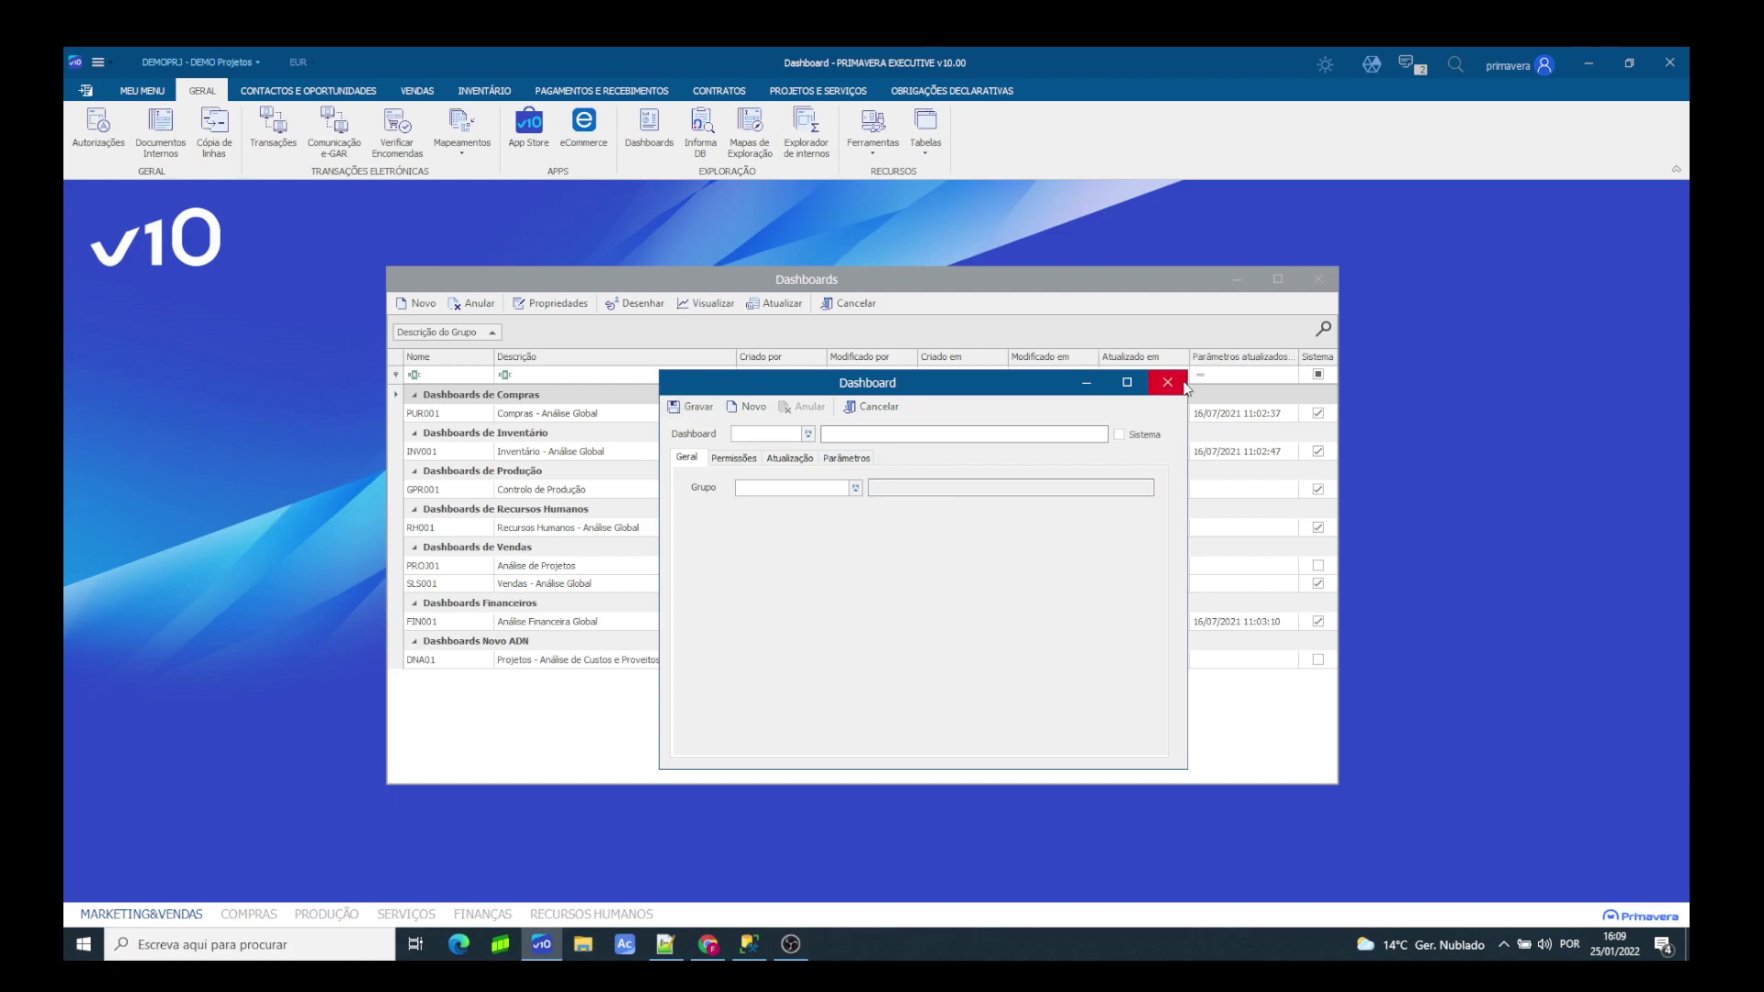
{"action": "left_click", "coordinate": [1168, 382]}
Step: Open dashboard DNA01 for design and start the data import assistant for an ERP list
{"action": "left_click", "coordinate": [531, 663]}
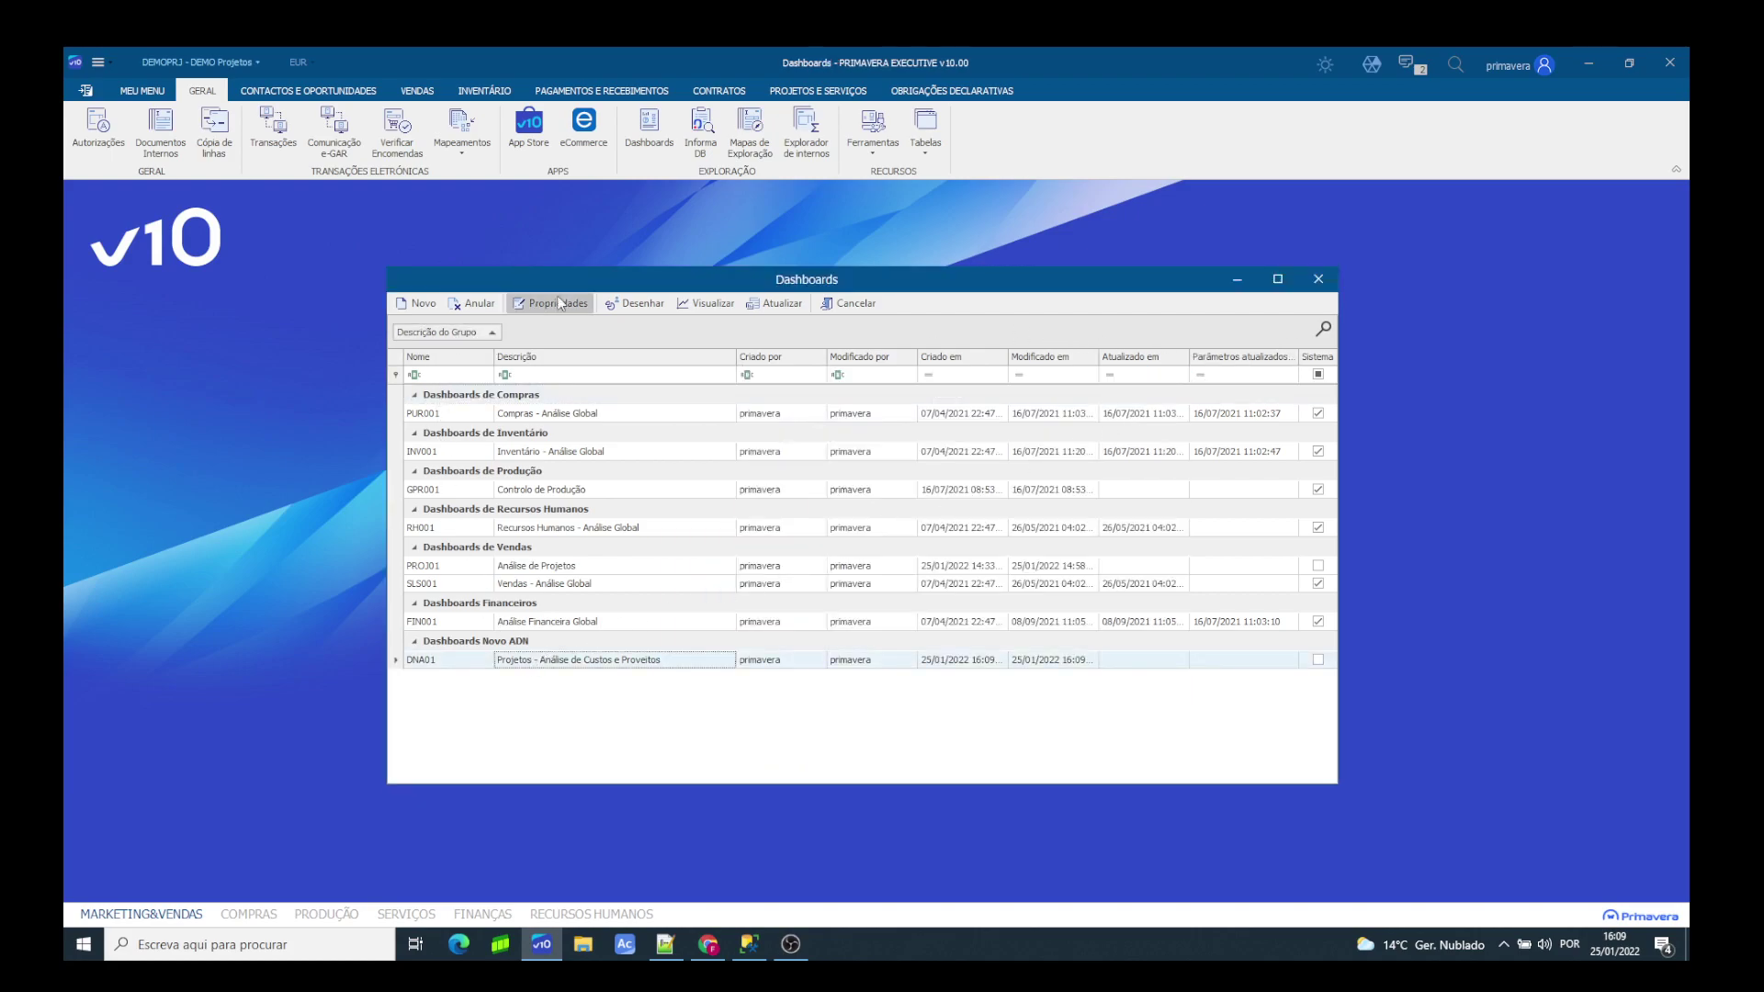
{"action": "left_click", "coordinate": [642, 304]}
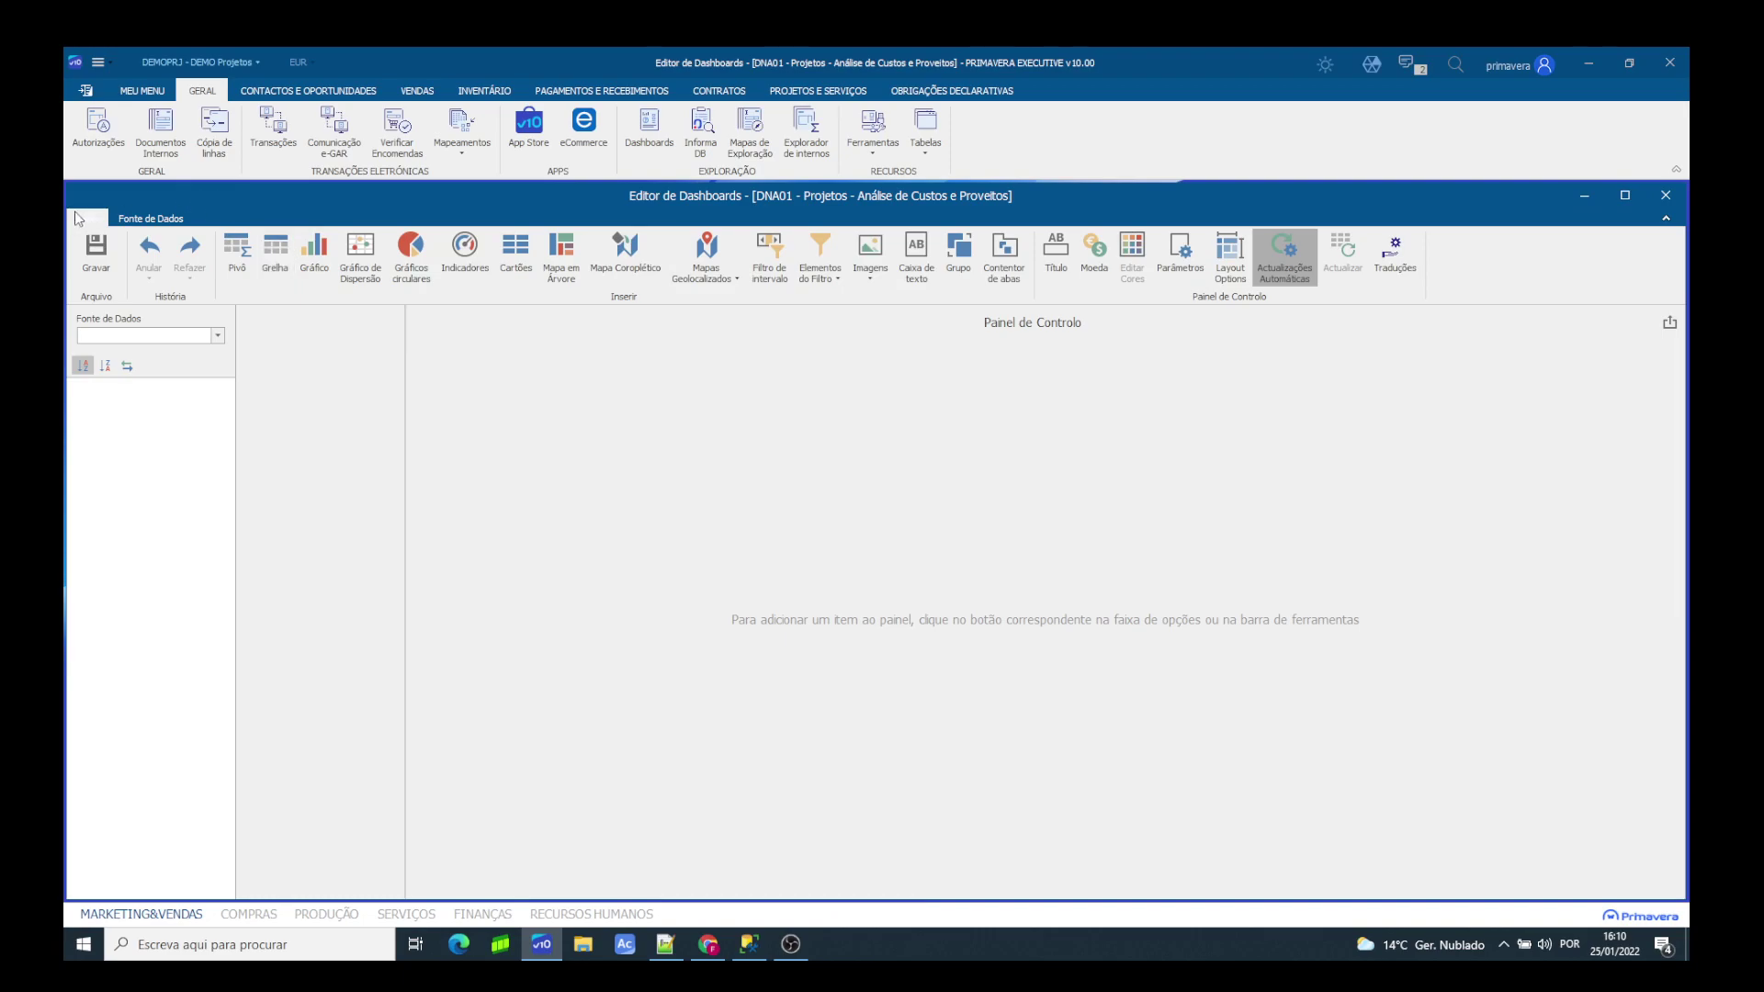
{"action": "left_click", "coordinate": [119, 221]}
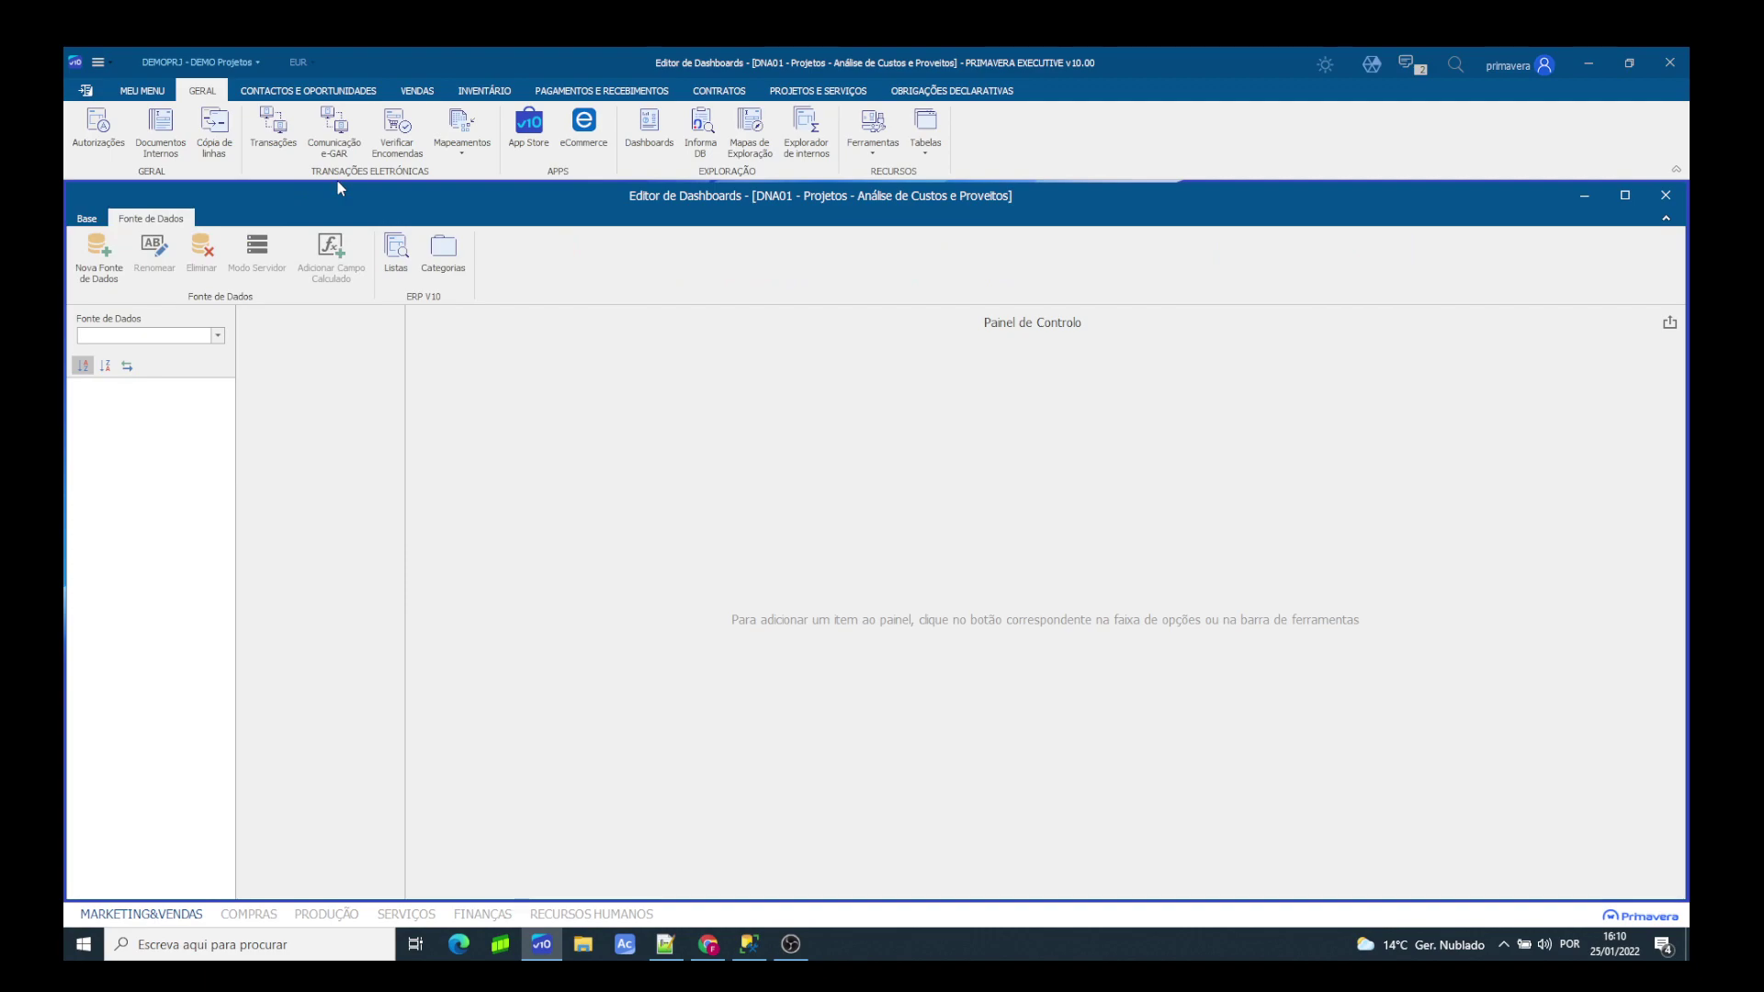
{"action": "left_click", "coordinate": [400, 253]}
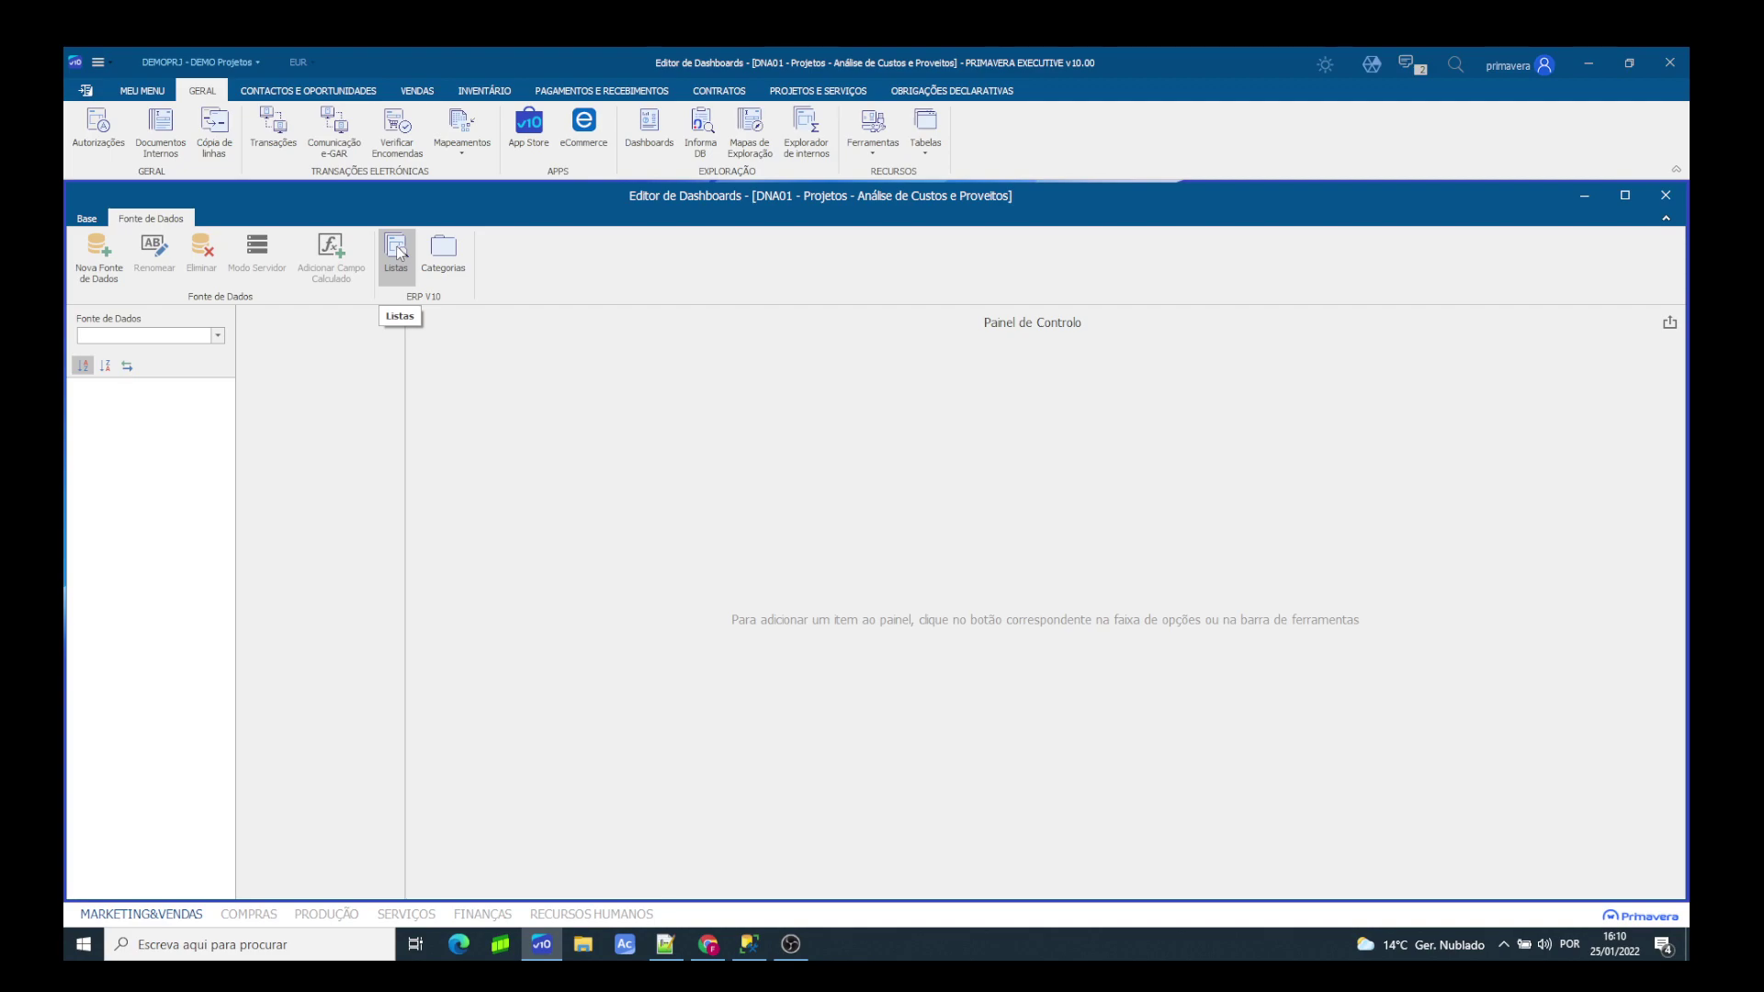
{"action": "left_click_drag", "start_coordinate": [364, 172], "coordinate": [569, 214]}
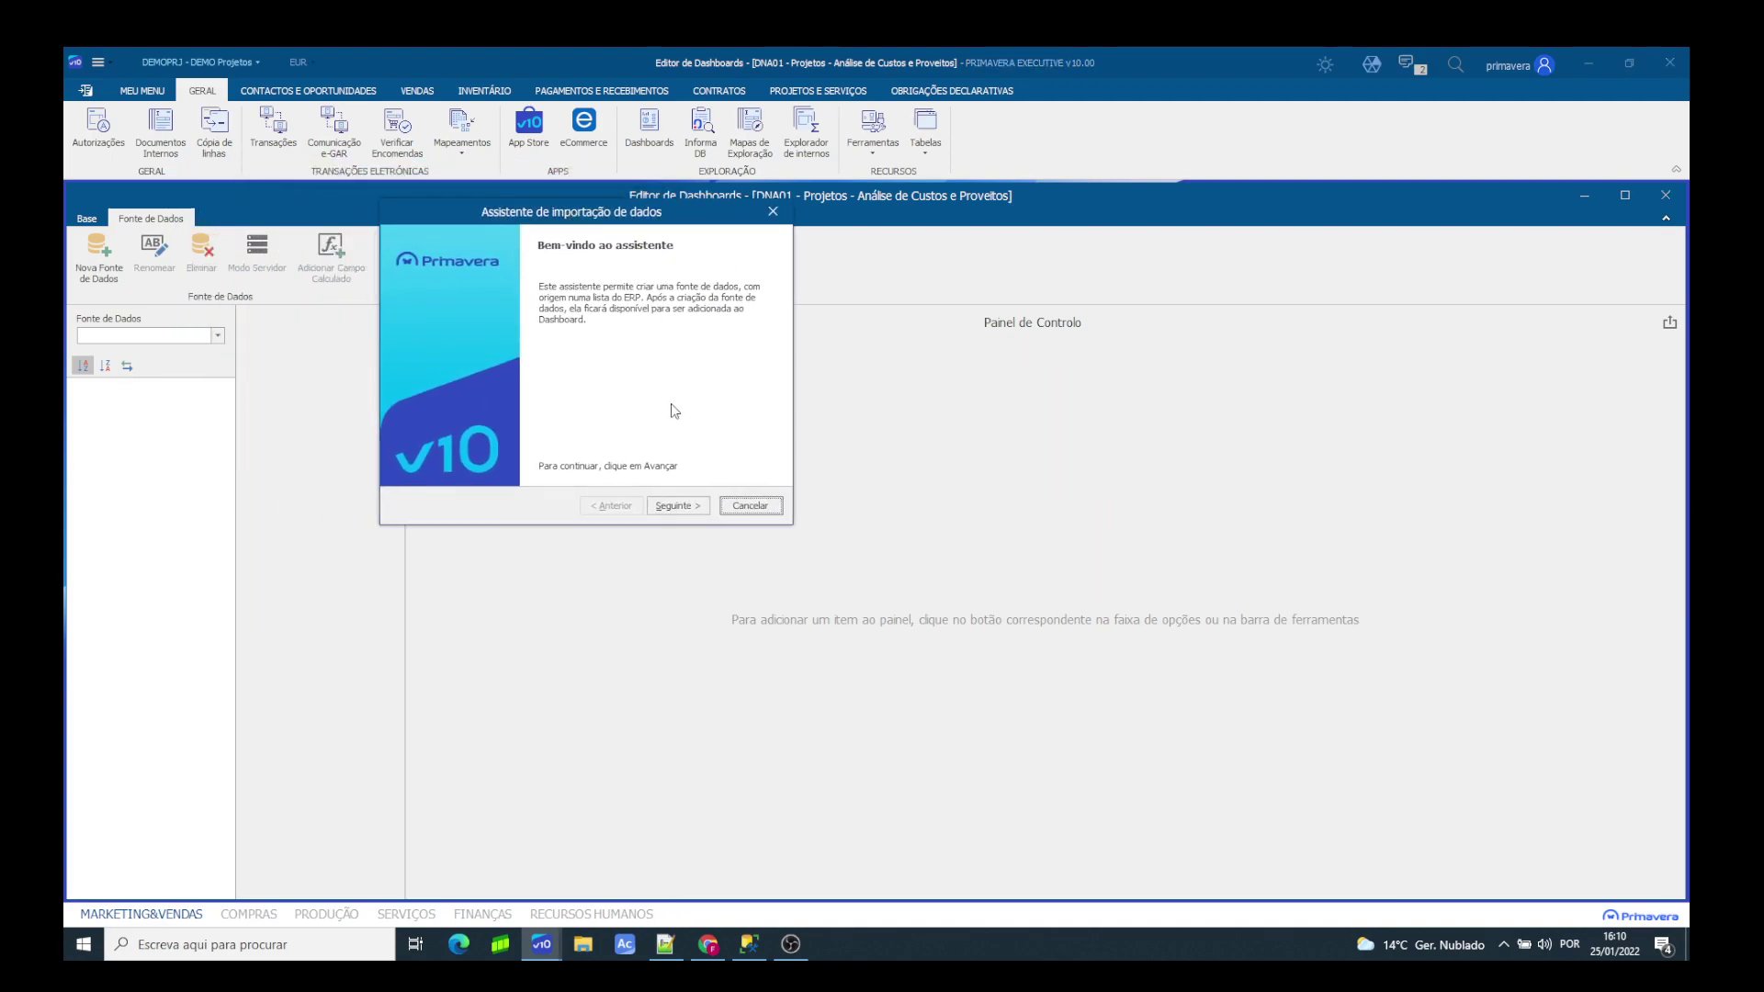
{"action": "left_click", "coordinate": [681, 506]}
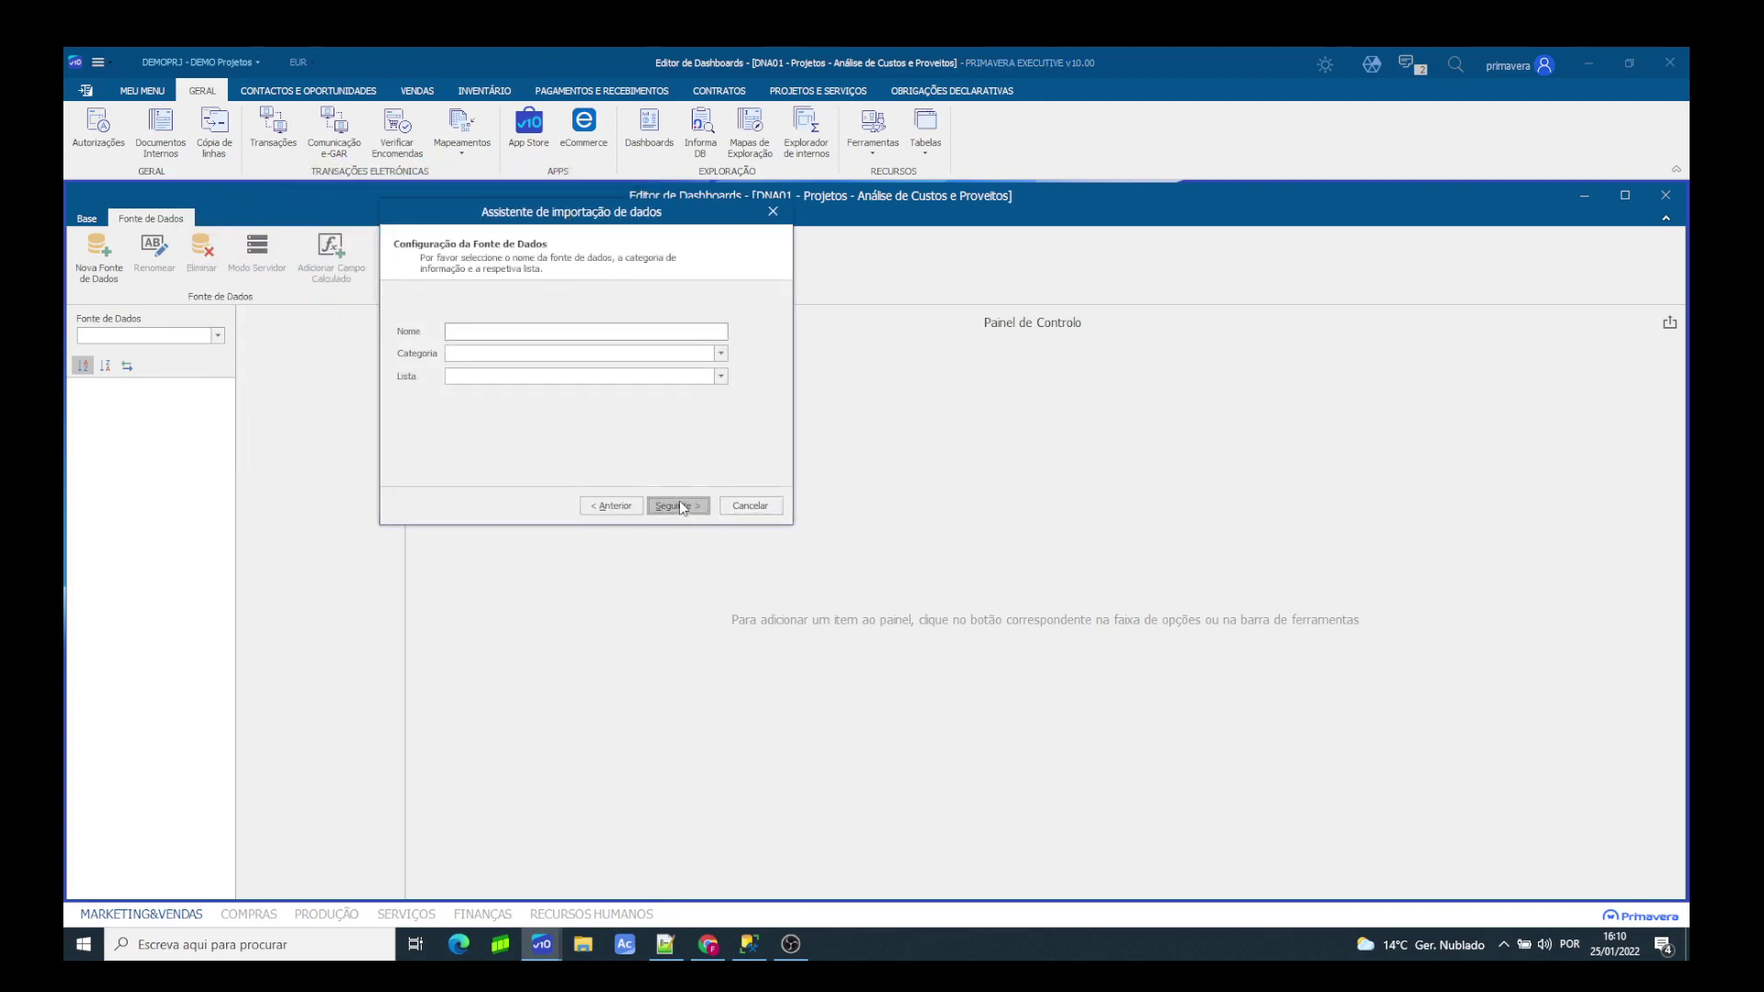
Step: Create the data source DASH_Projetos from the category Listas SQL and the list DASH Info Projetos
{"action": "left_click", "coordinate": [476, 331]}
{"action": "type", "text": "DASH_Projetos"}
{"action": "left_click", "coordinate": [514, 355]}
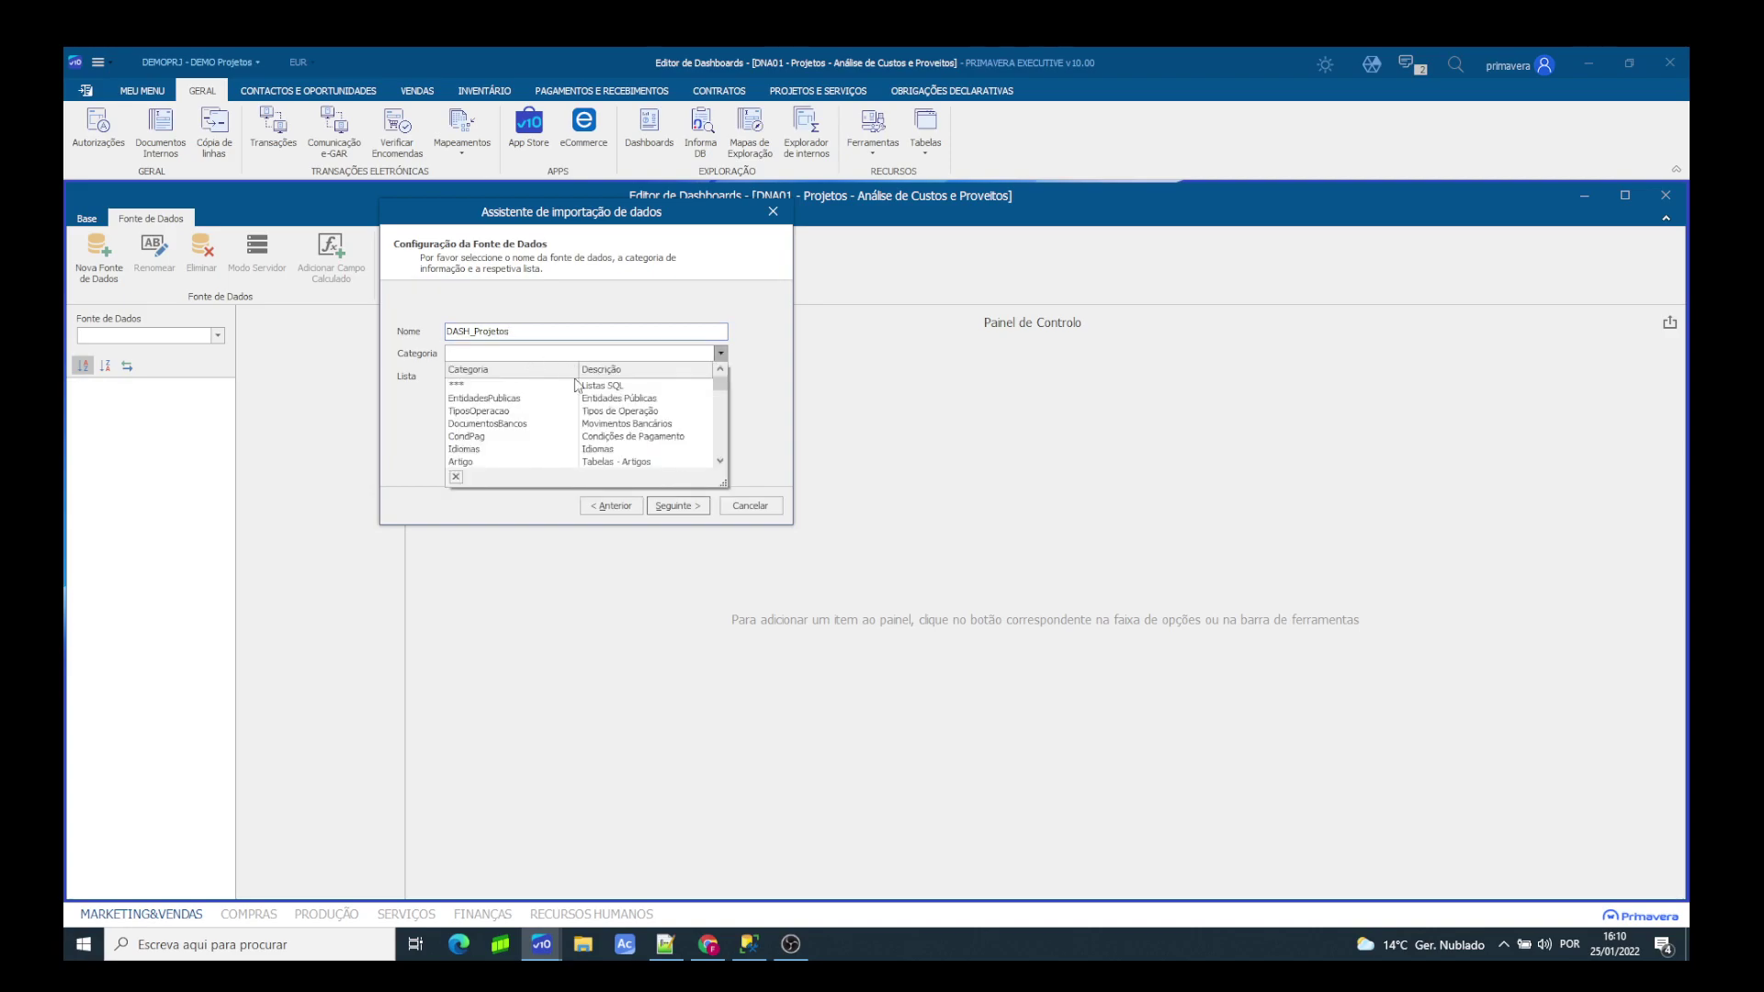
{"action": "left_click", "coordinate": [575, 385]}
{"action": "left_click", "coordinate": [721, 377]}
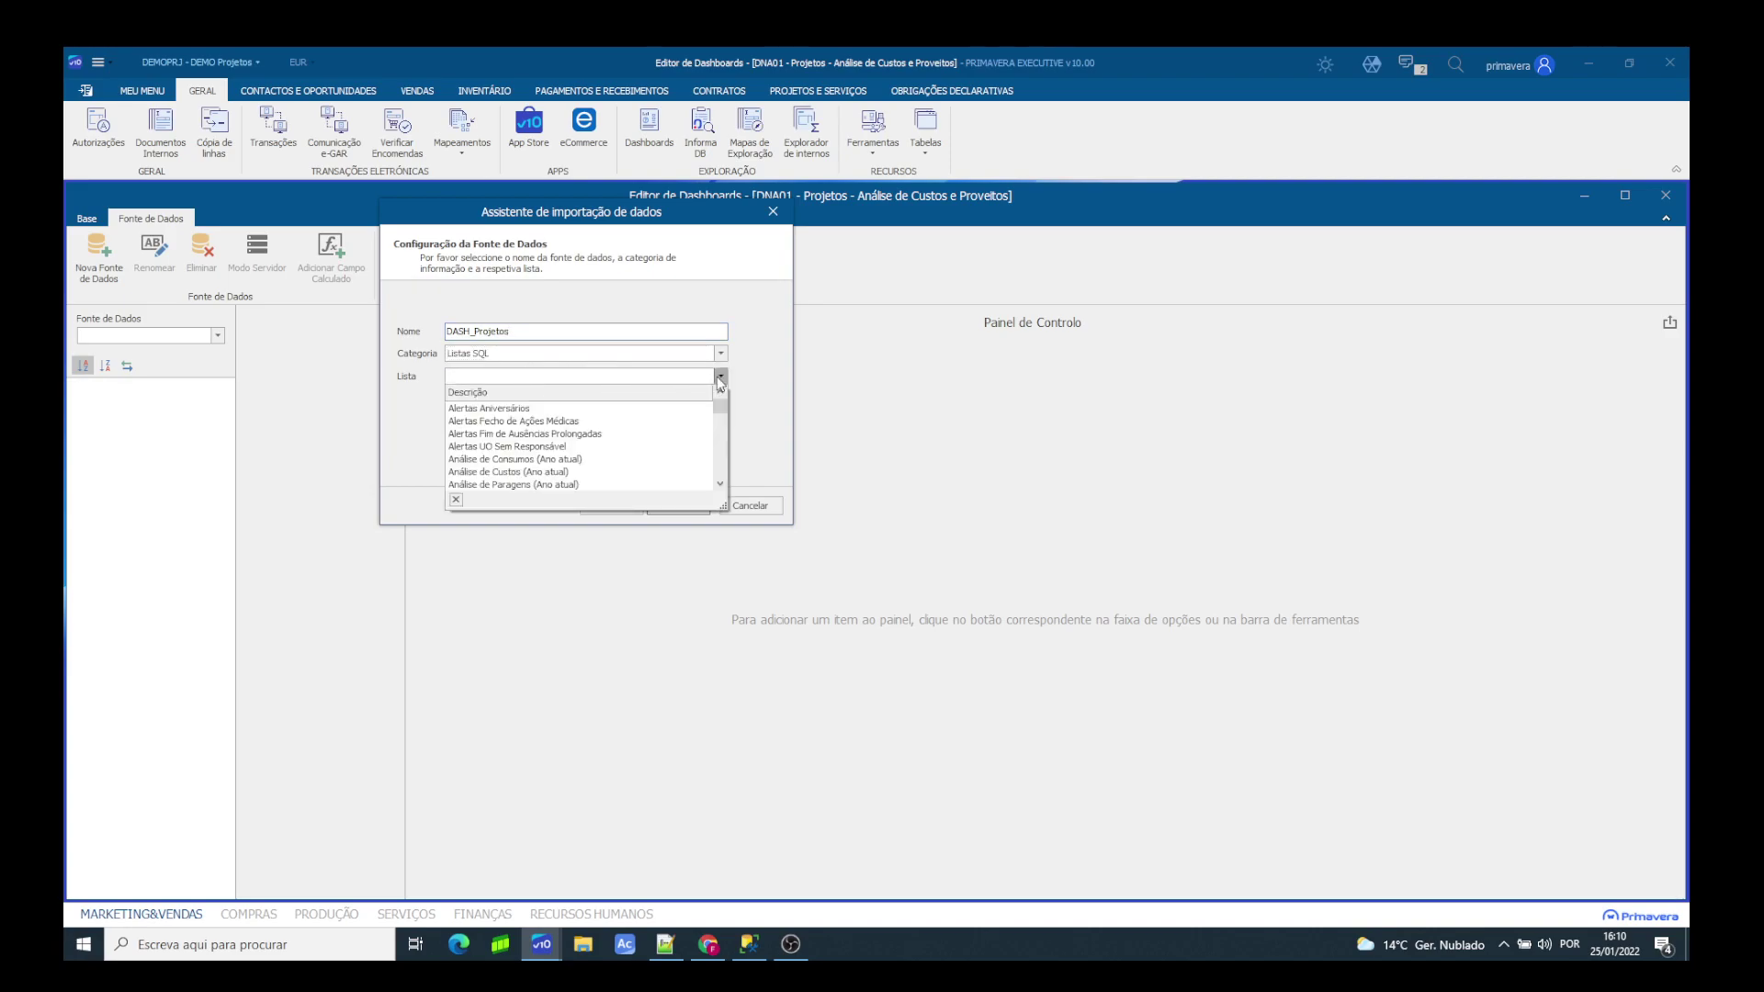
{"action": "type", "text": "DASH Info Projetos"}
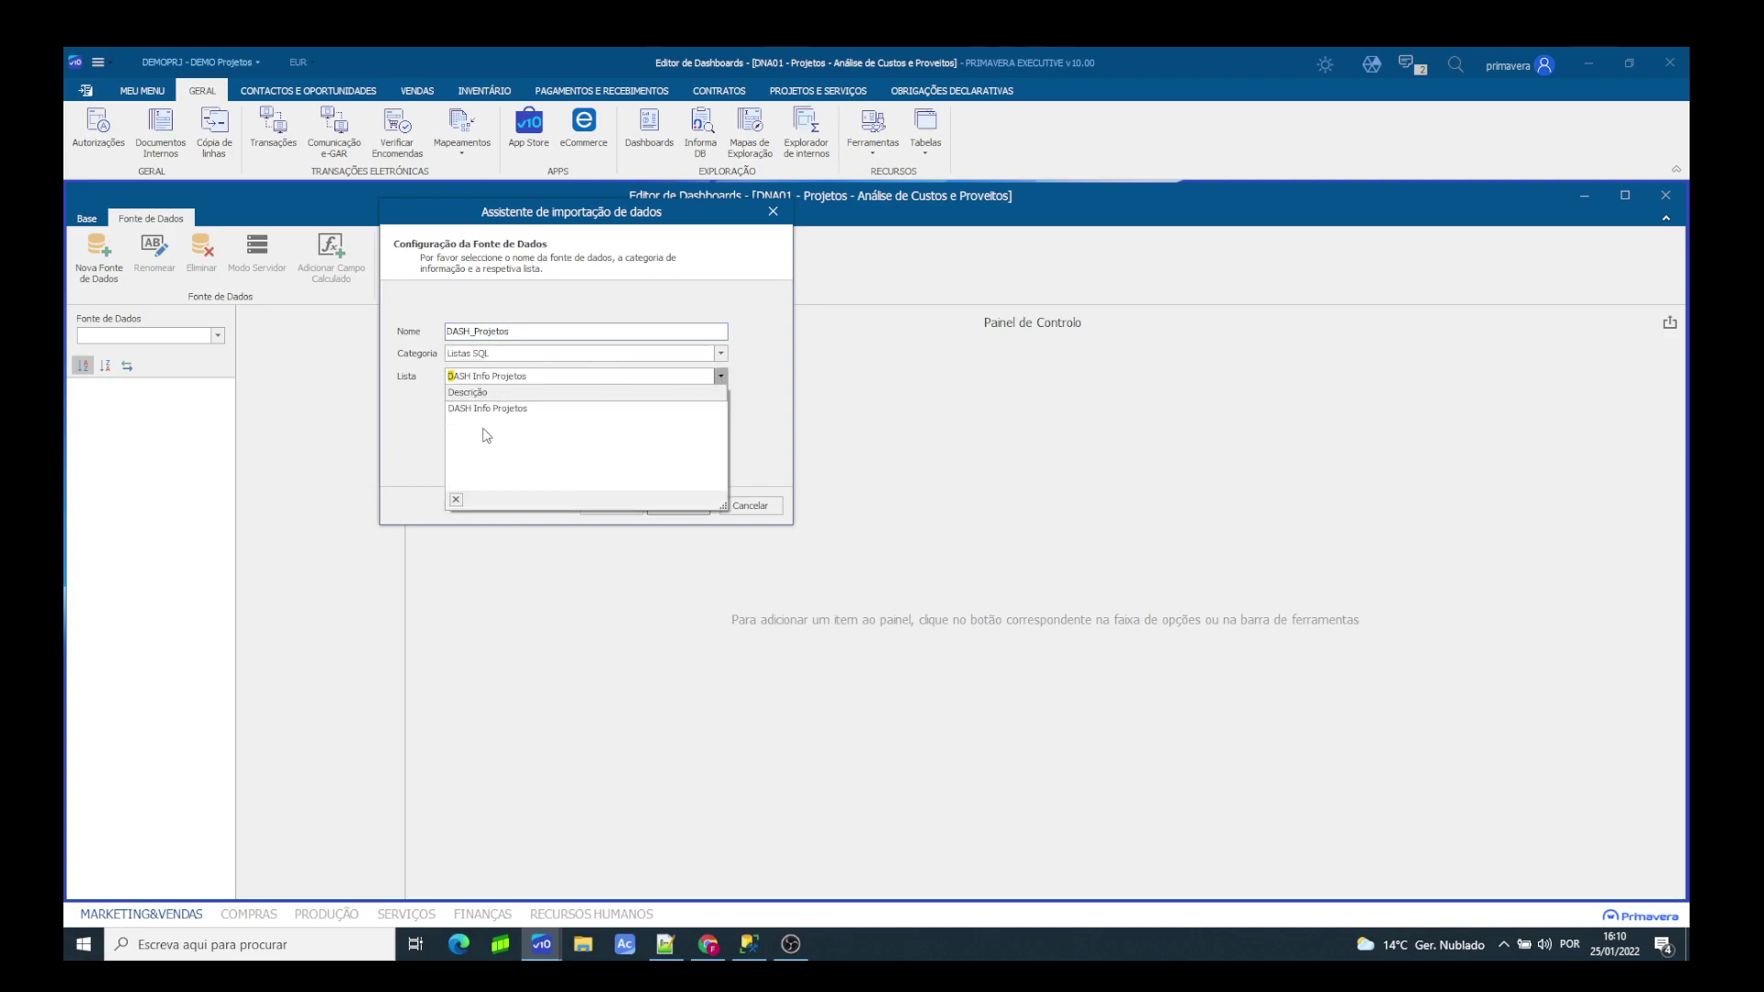
{"action": "left_click", "coordinate": [487, 408]}
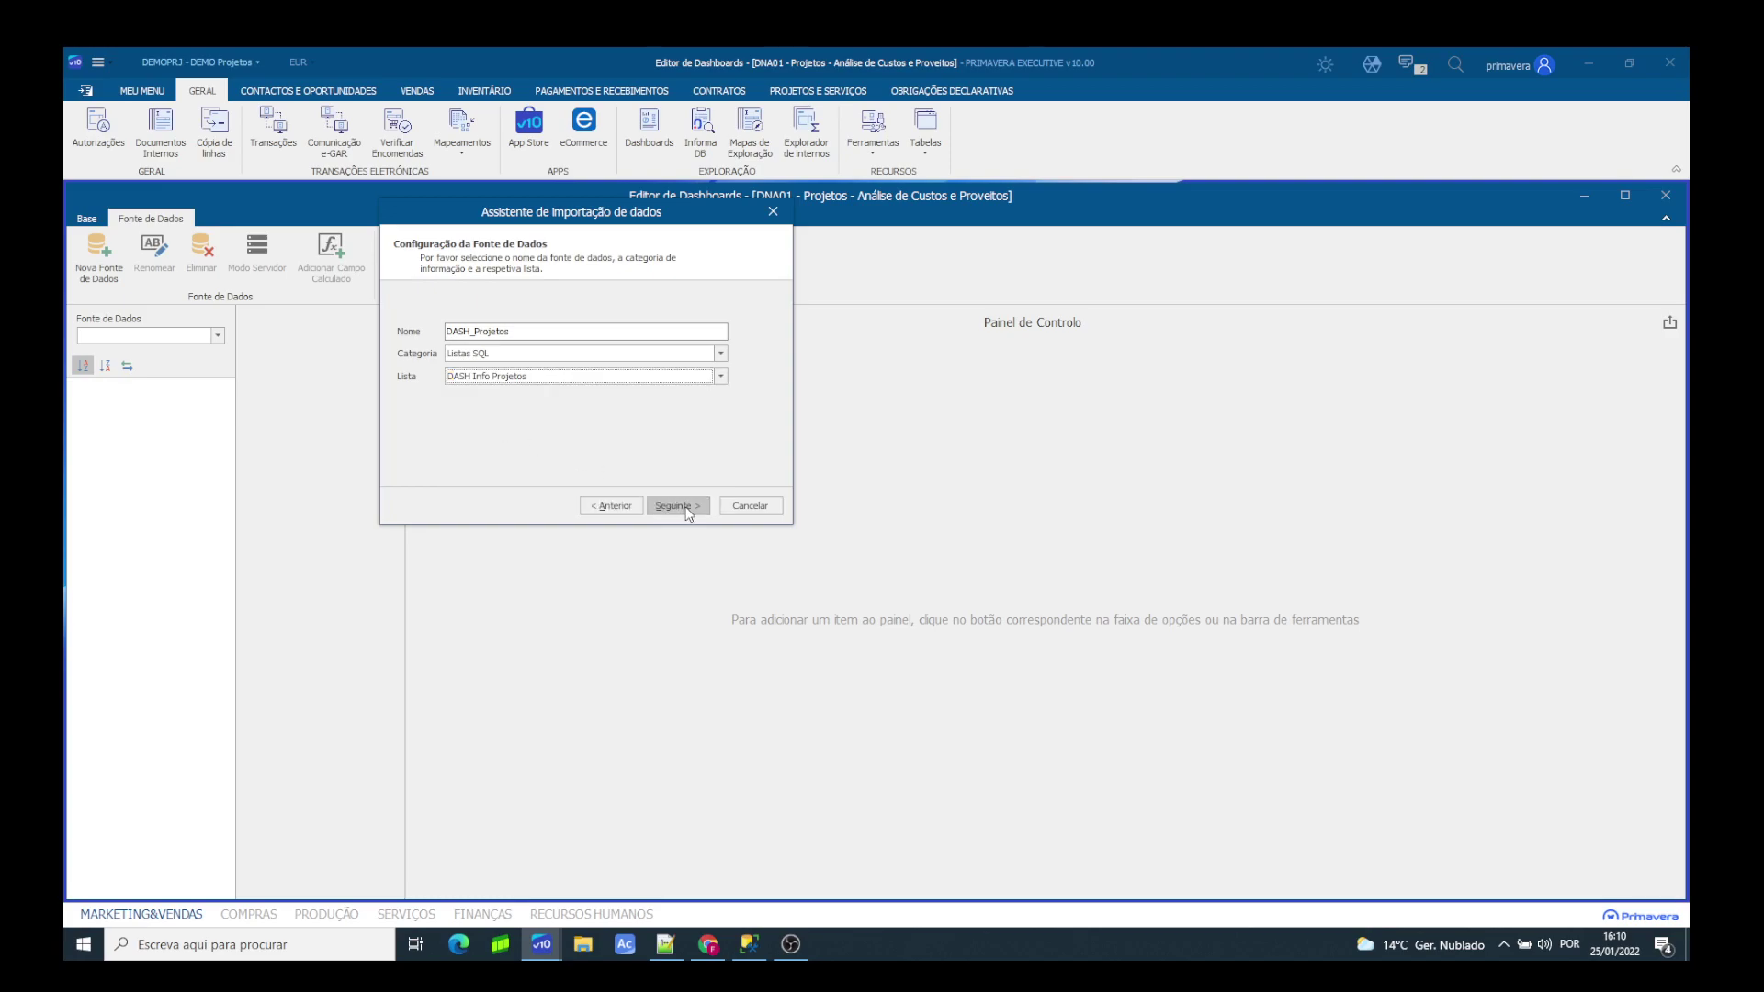
{"action": "left_click", "coordinate": [688, 511]}
{"action": "left_click", "coordinate": [689, 511]}
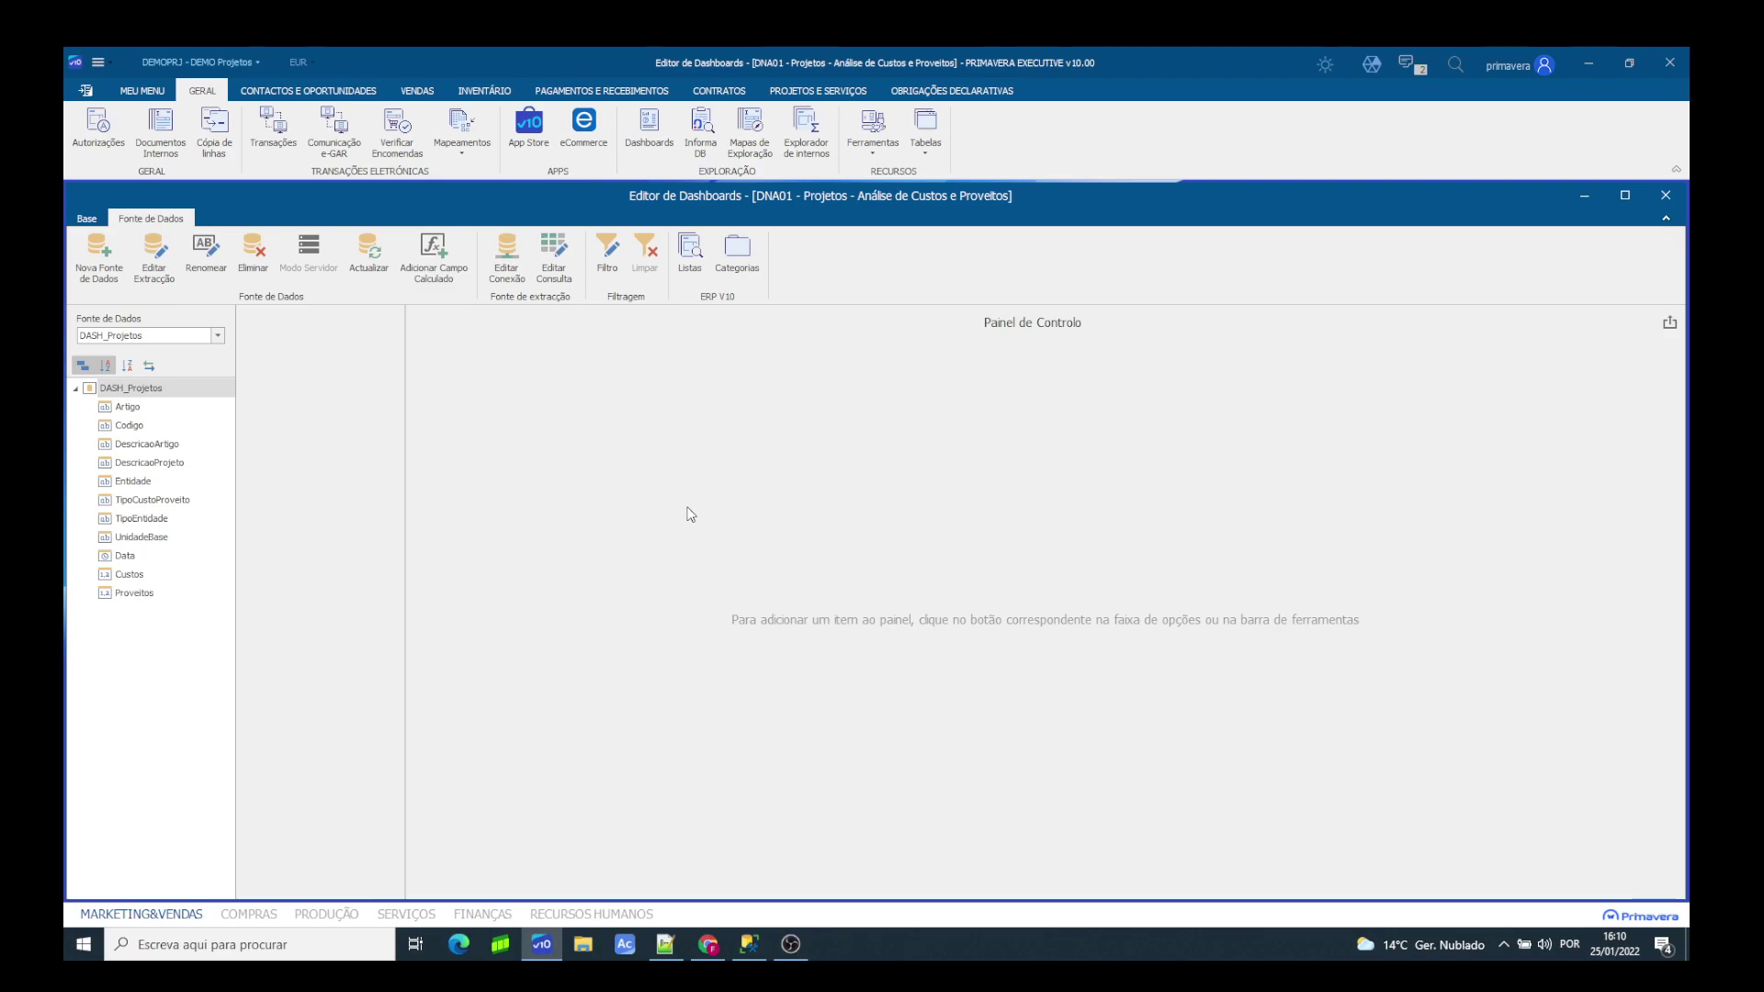
Step: Insert a chart into the dashboard and name it "Análise de Custos e Proveitos"
{"action": "left_click", "coordinate": [89, 220]}
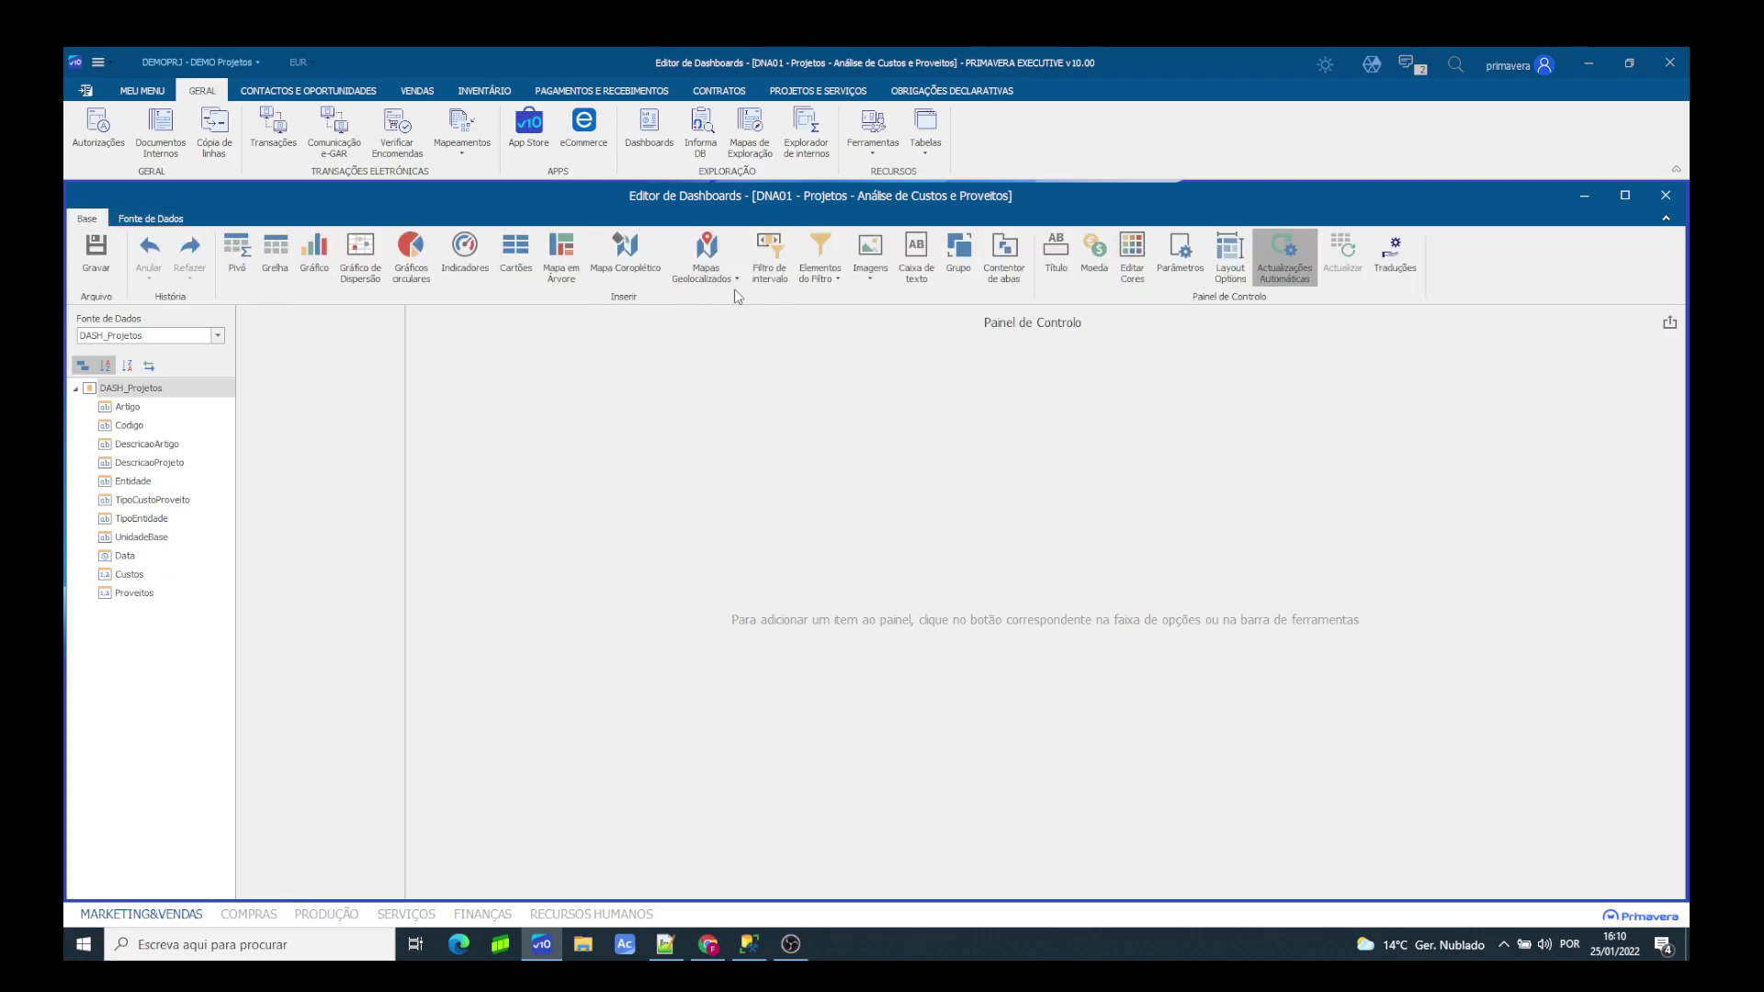
{"action": "left_click_drag", "start_coordinate": [704, 195], "coordinate": [704, 185]}
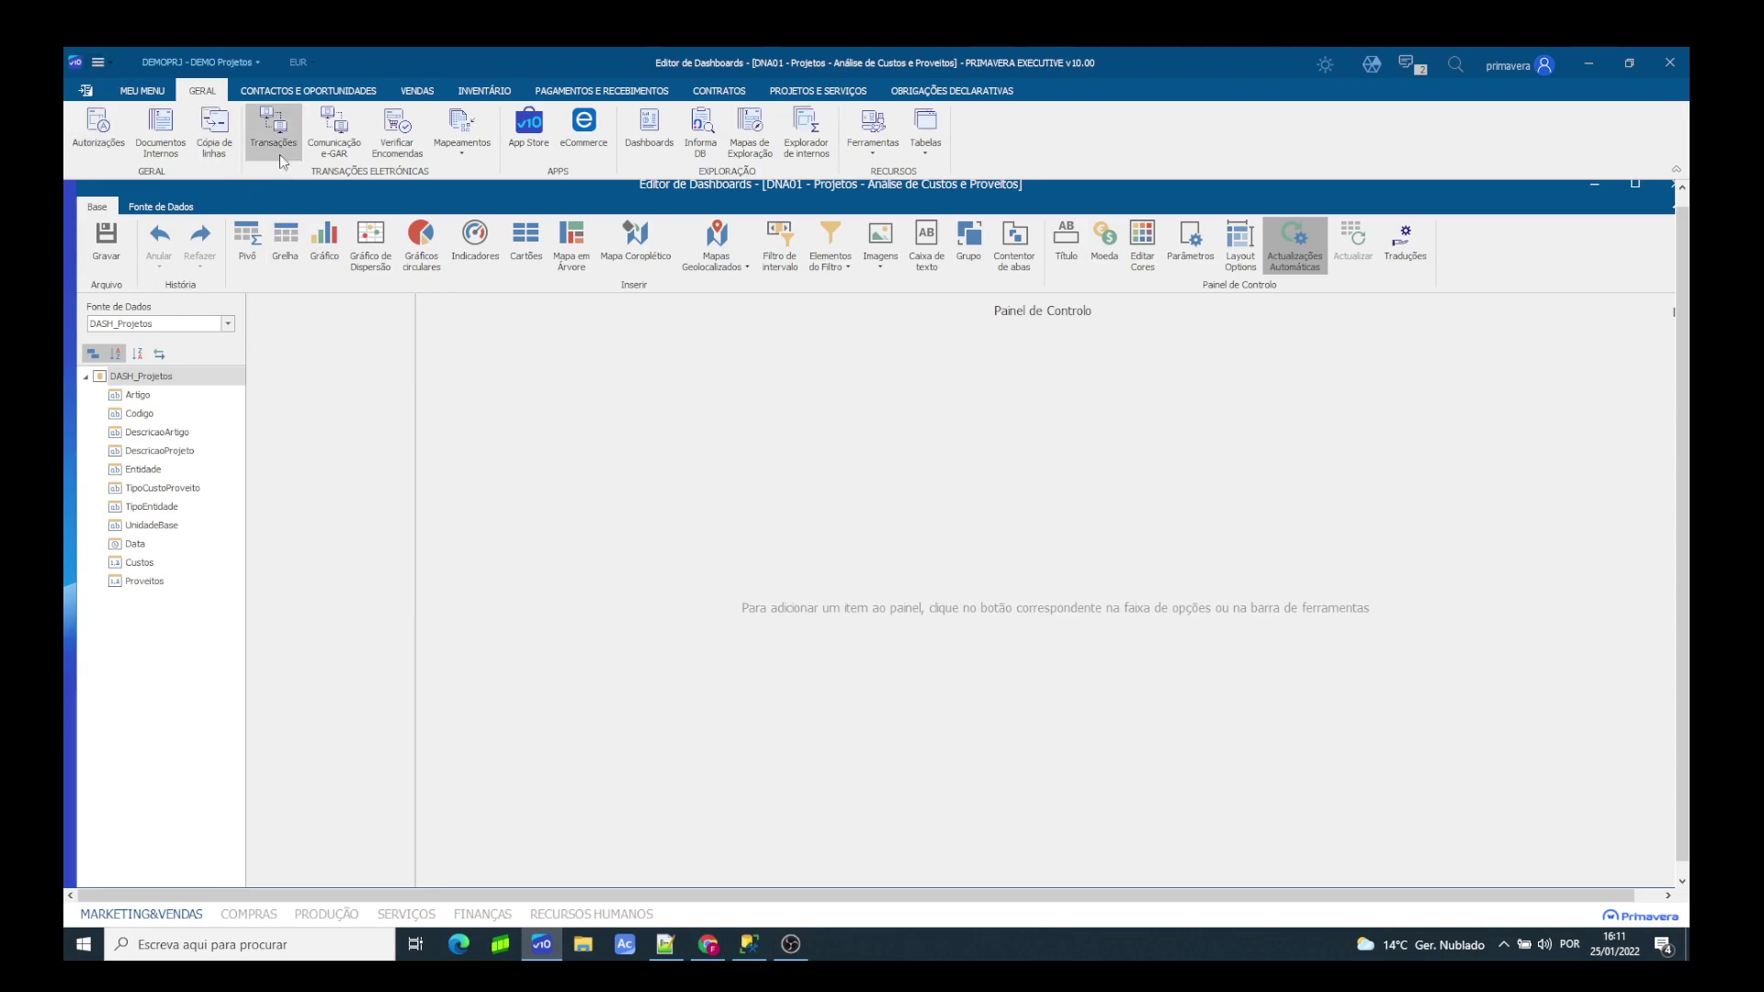
{"action": "left_click", "coordinate": [329, 241]}
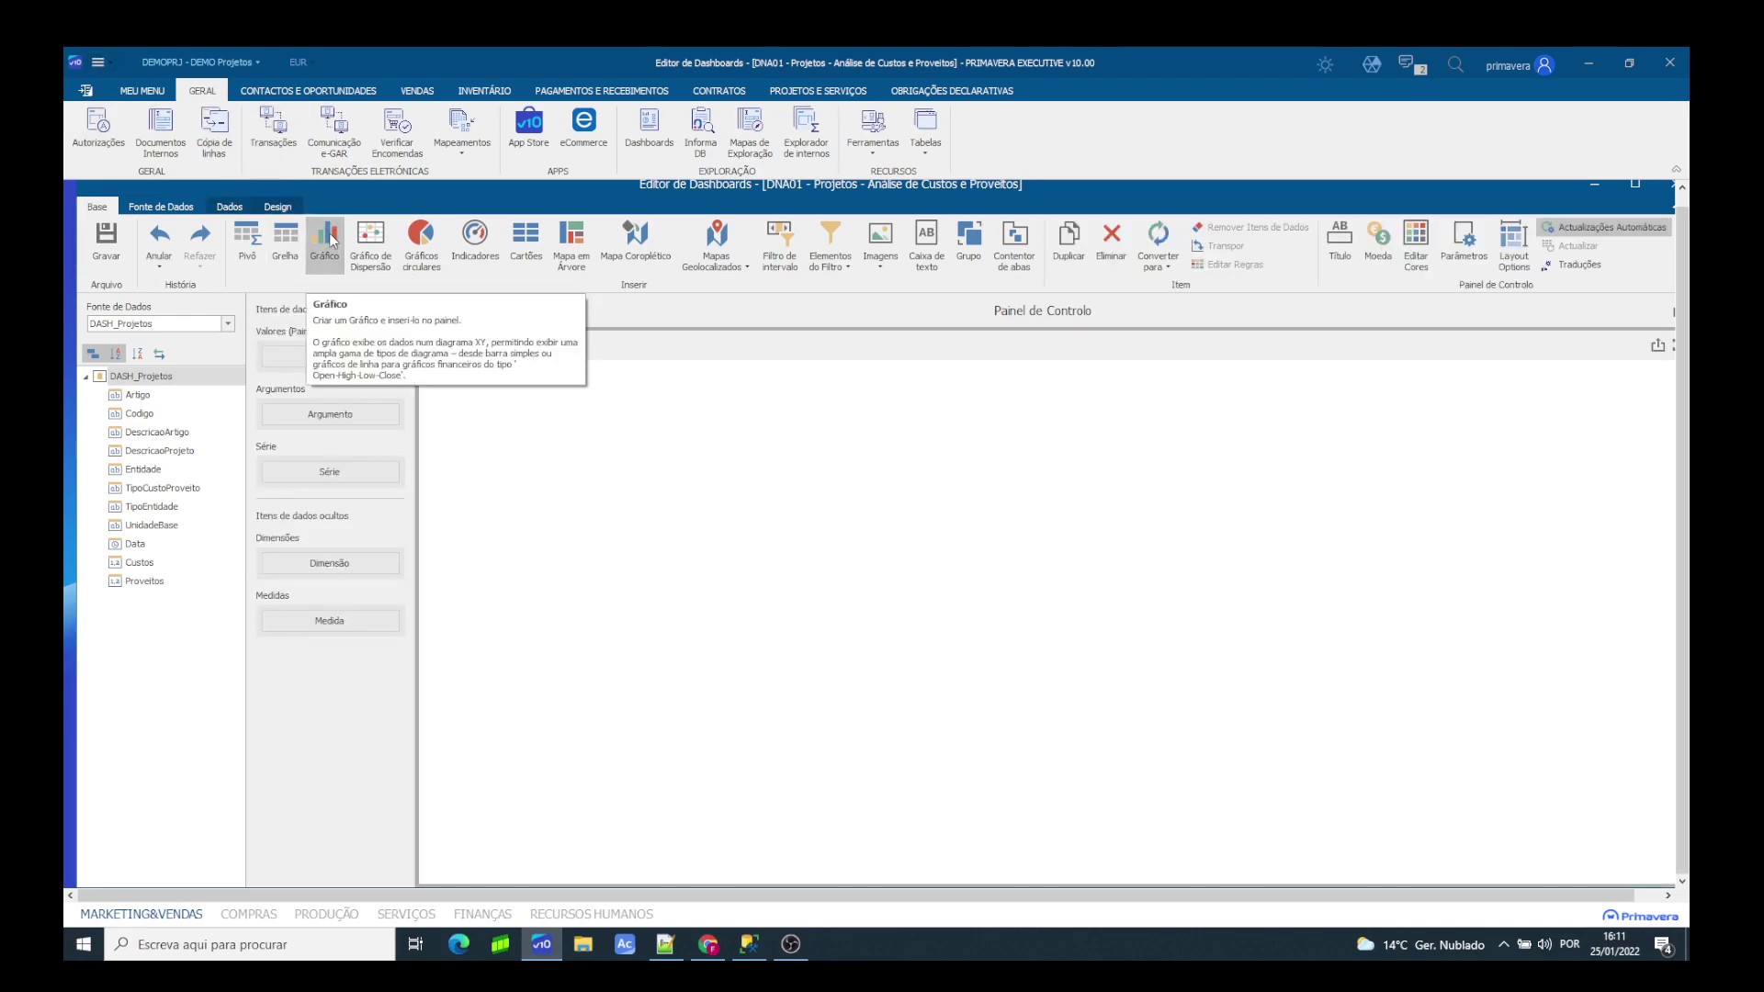
{"action": "right_click", "coordinate": [574, 434]}
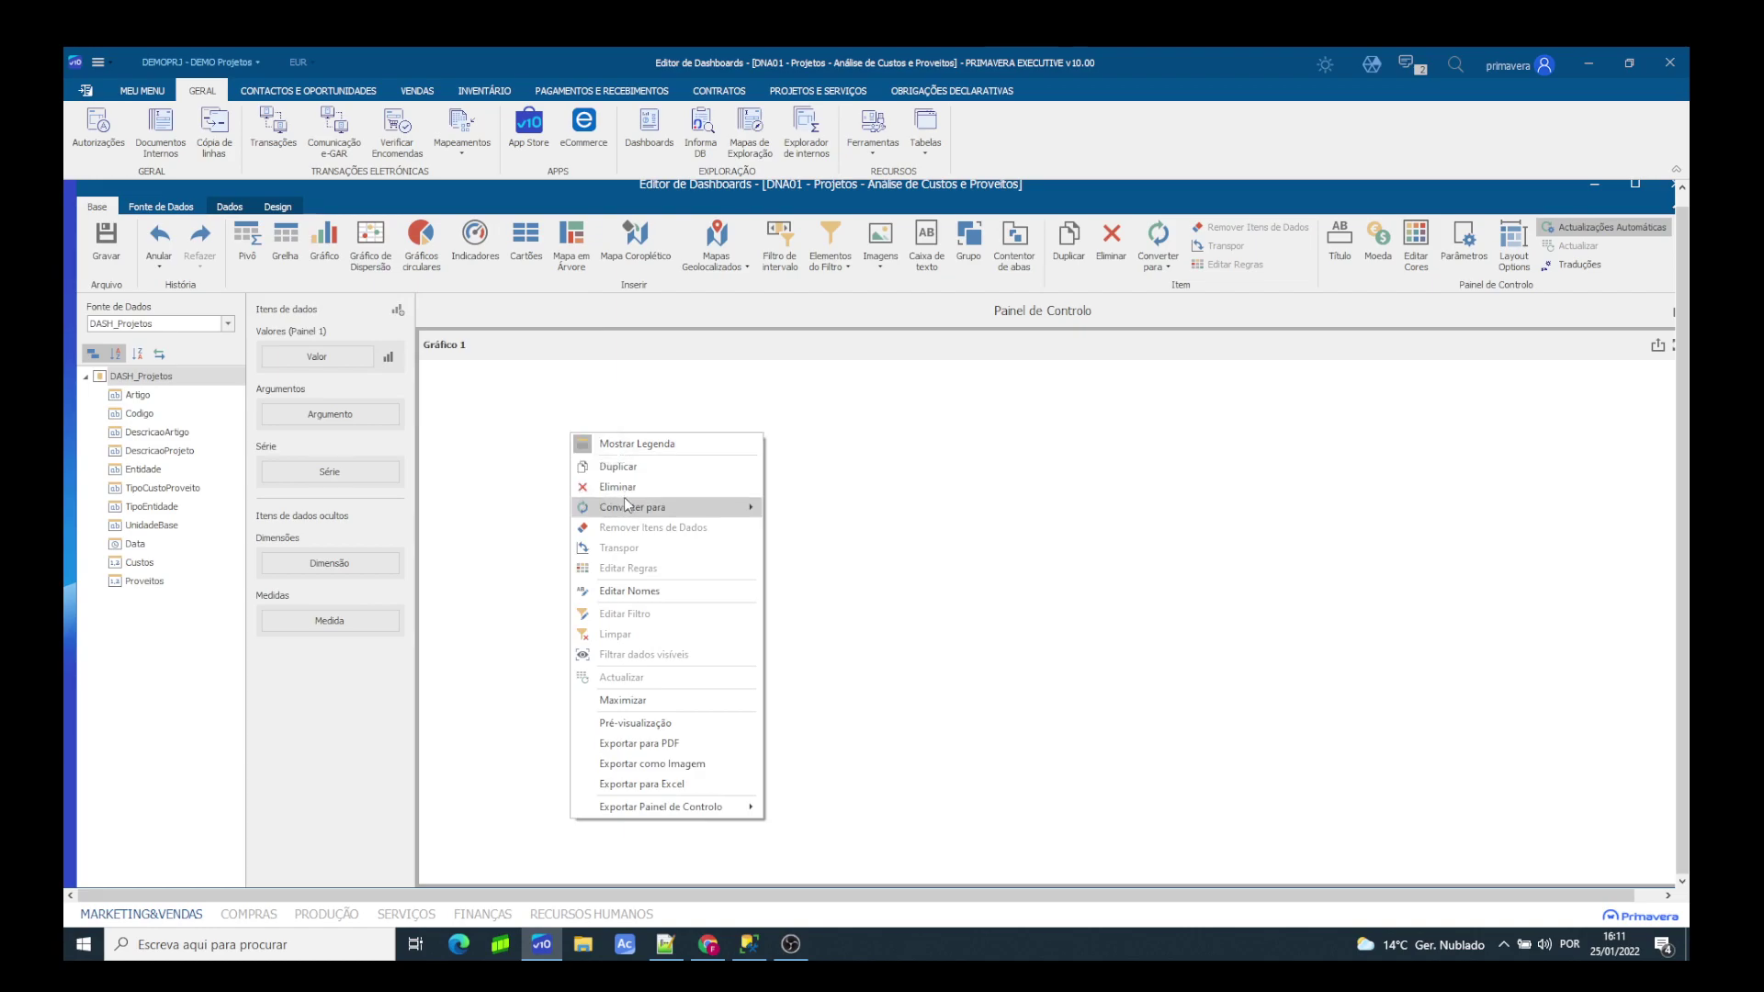
{"action": "right_click", "coordinate": [519, 369]}
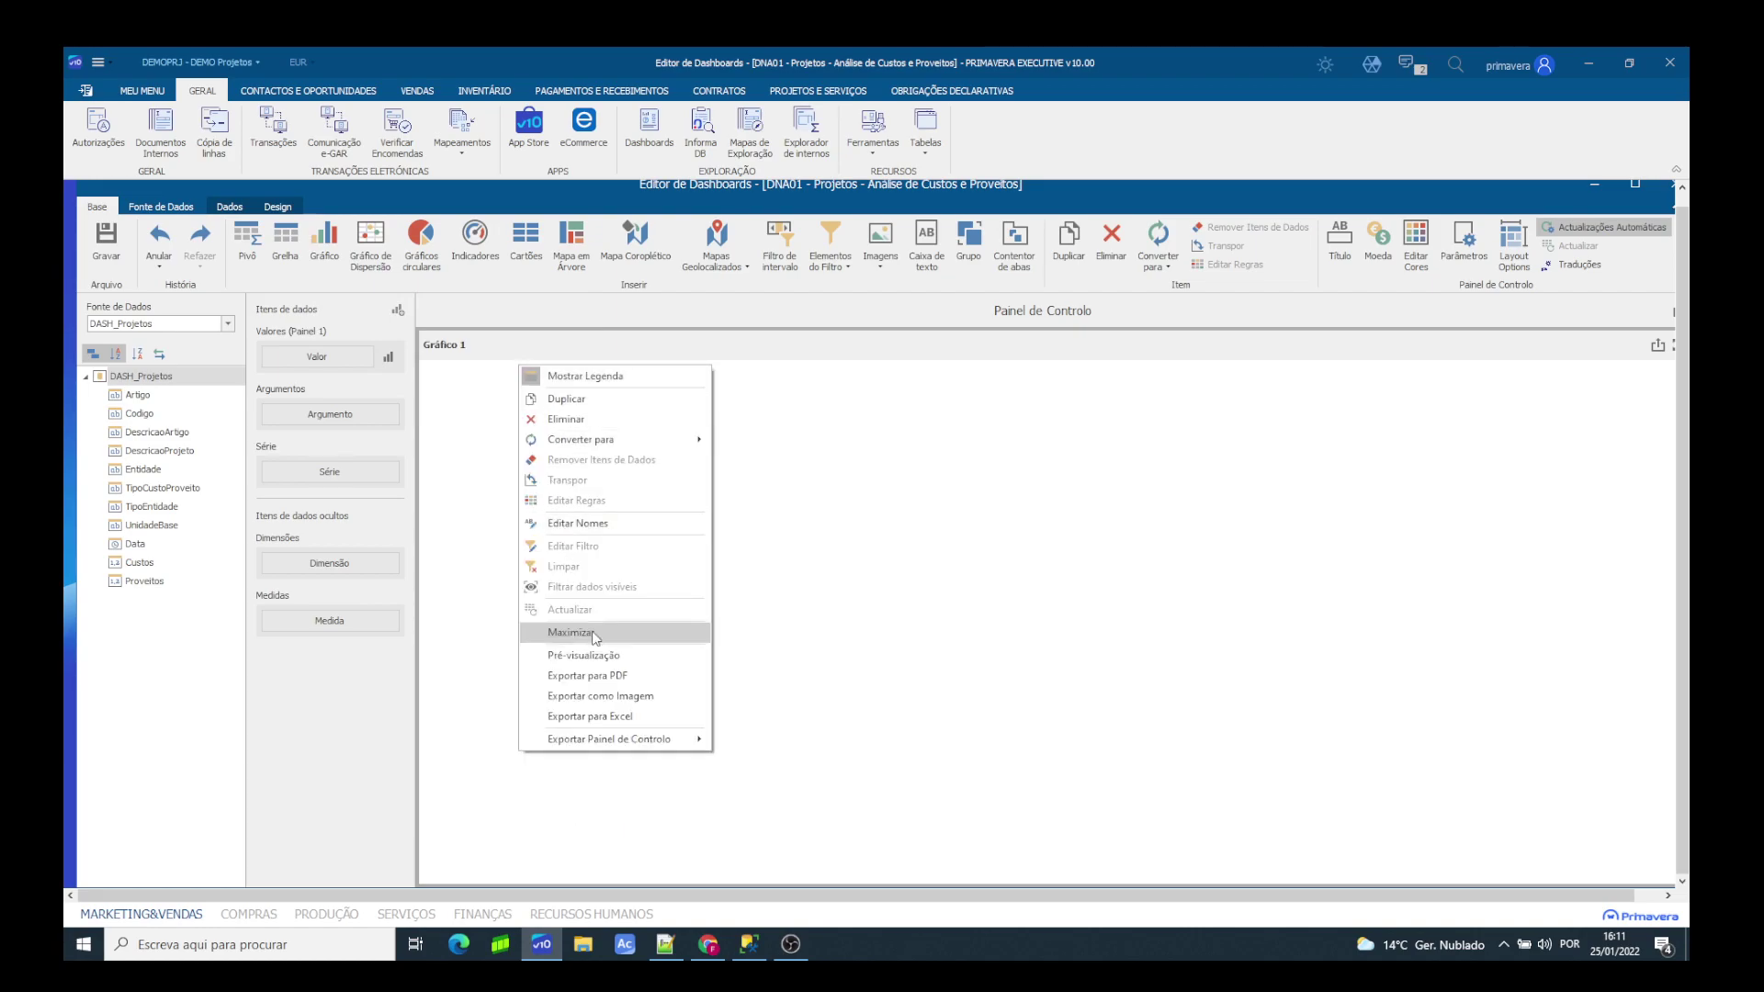
{"action": "left_click", "coordinate": [596, 524]}
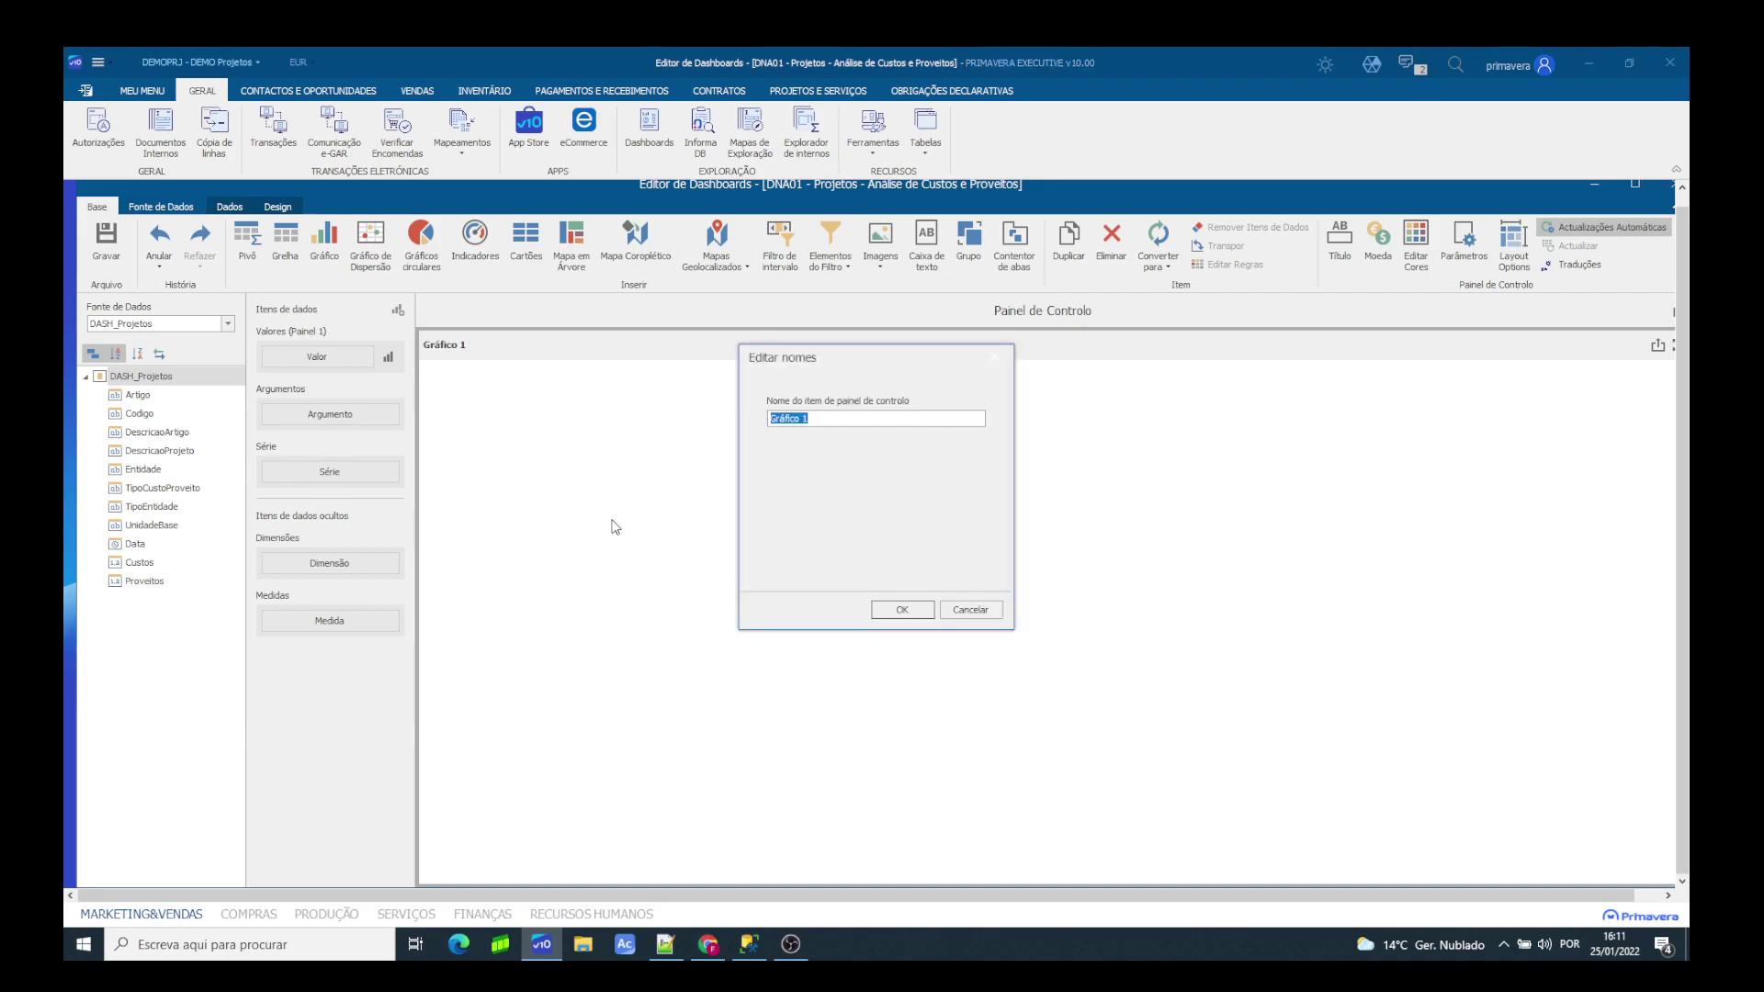
{"action": "type", "text": "Análise de Custos e Proveitos"}
{"action": "left_click", "coordinate": [897, 611]}
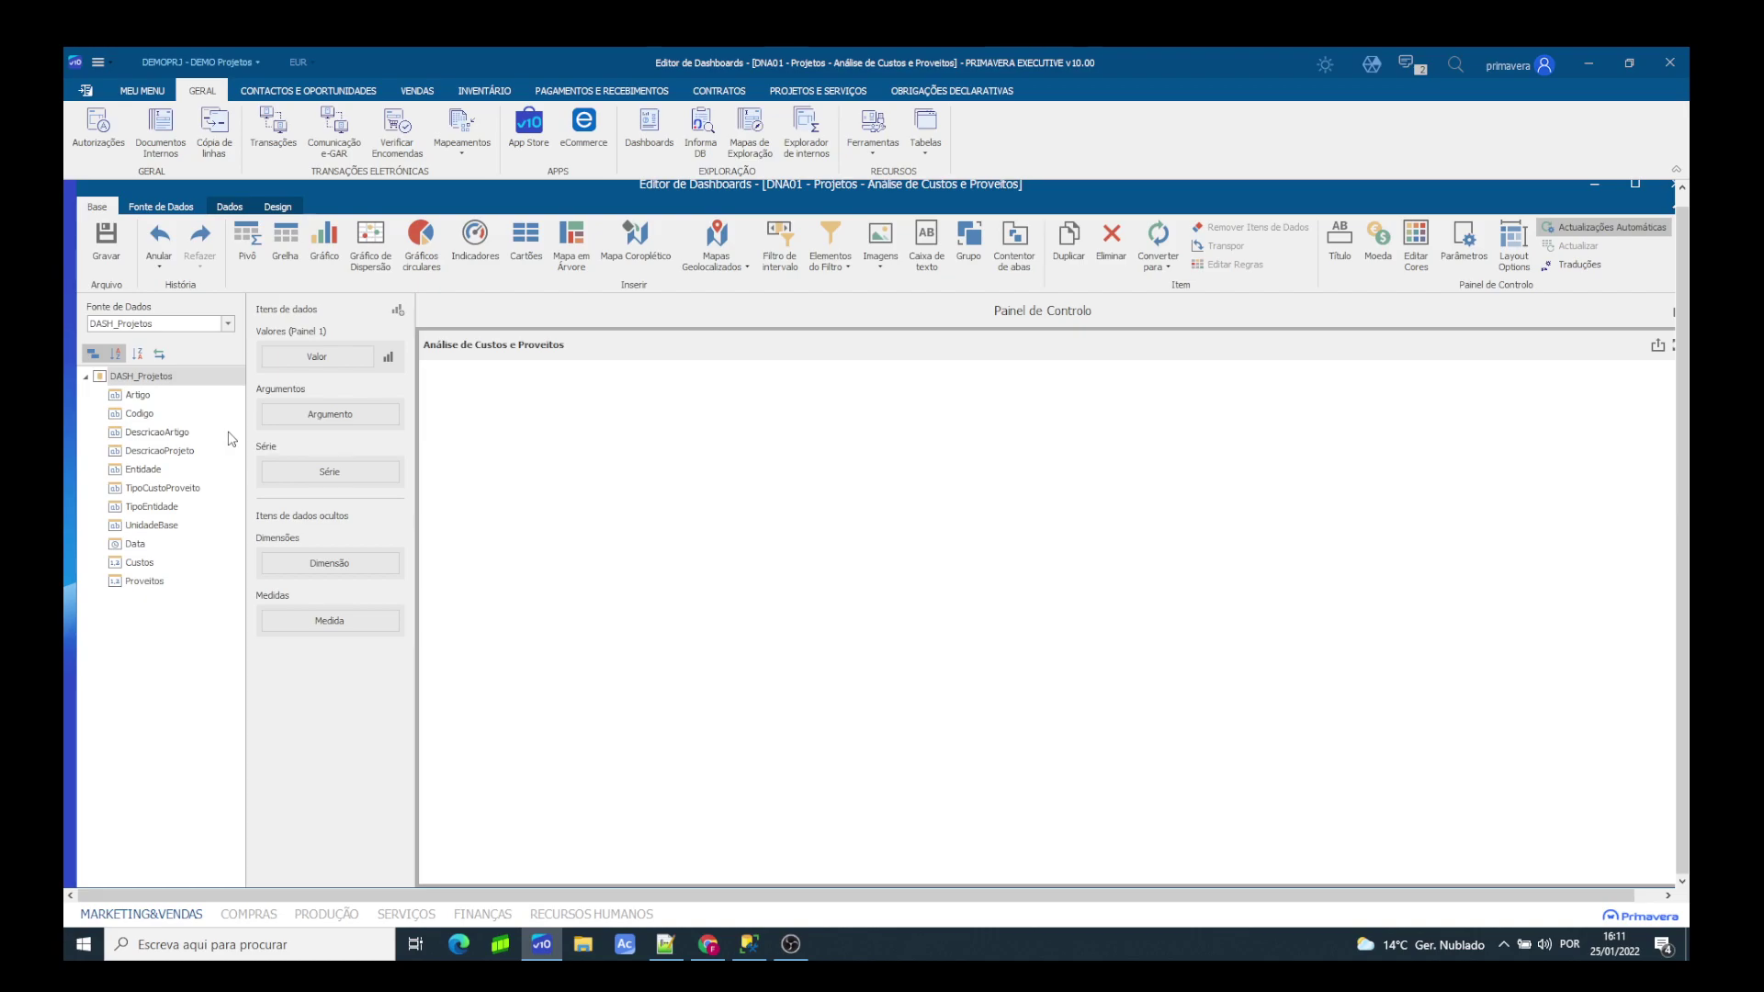
Step: Add Custos and Proveitos as the chart's values and Data as its argument, grouped by Mês-Ano
{"action": "left_click_drag", "start_coordinate": [139, 564], "coordinate": [276, 356]}
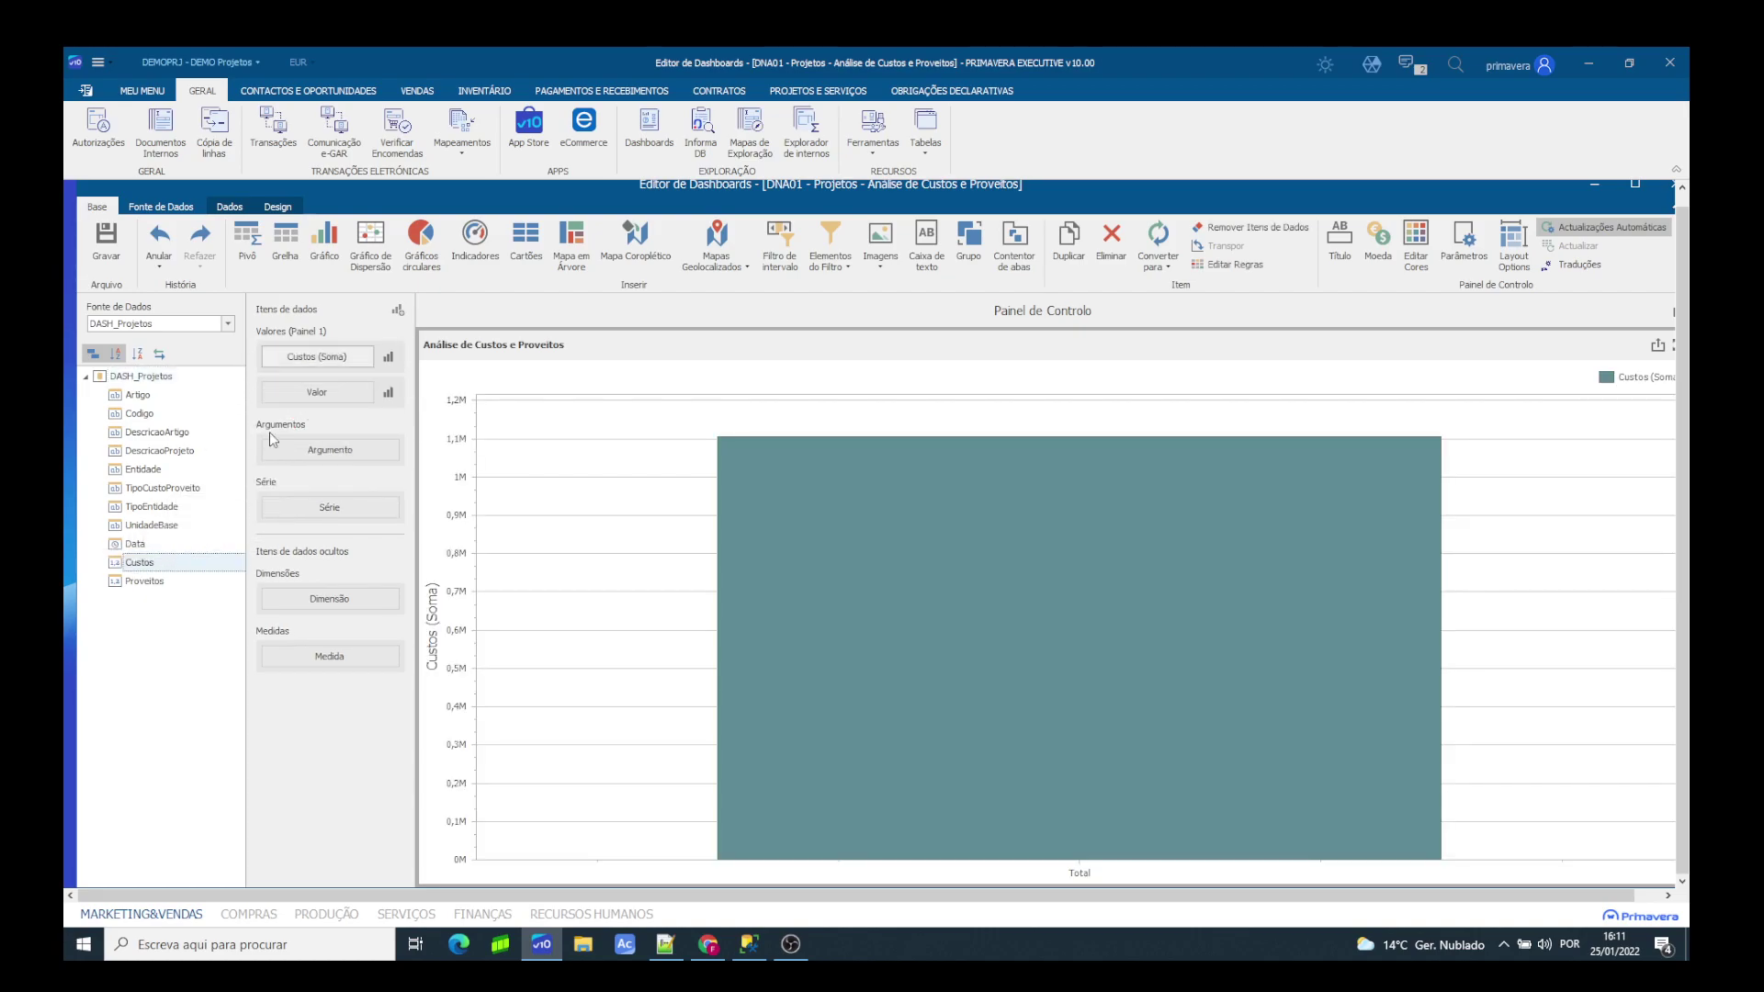
{"action": "left_click_drag", "start_coordinate": [144, 581], "coordinate": [306, 409]}
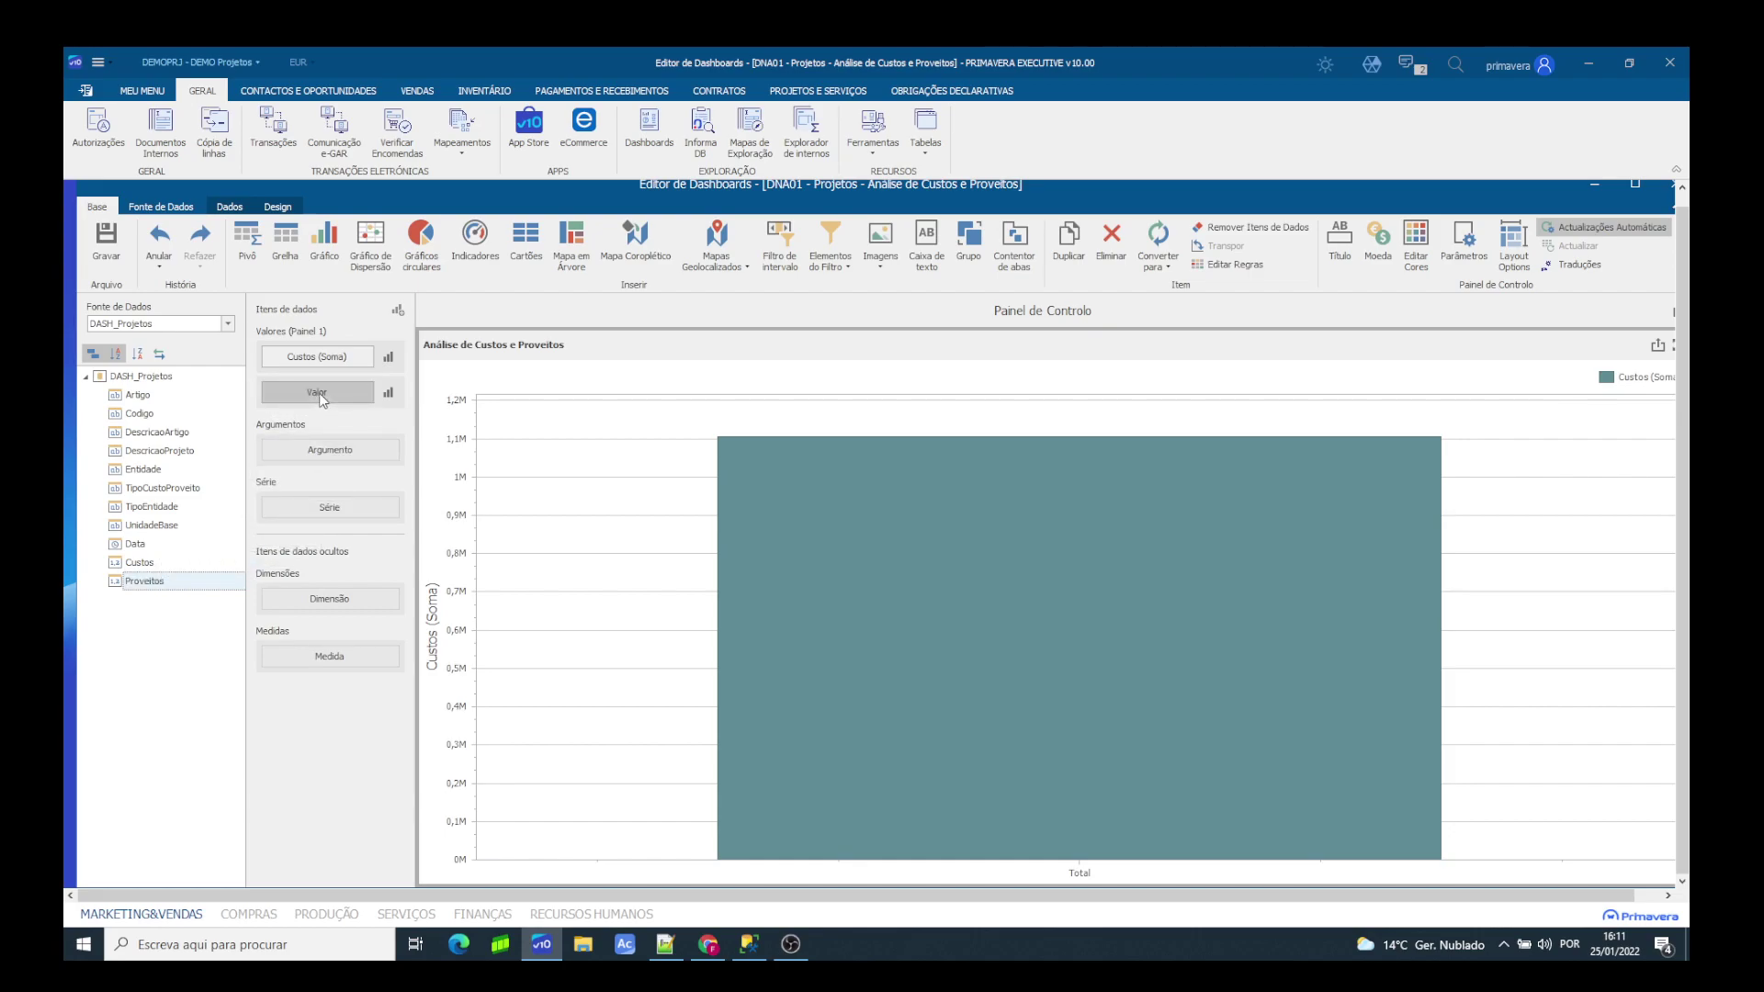
{"action": "left_click_drag", "start_coordinate": [135, 545], "coordinate": [288, 497]}
{"action": "left_click", "coordinate": [392, 487]}
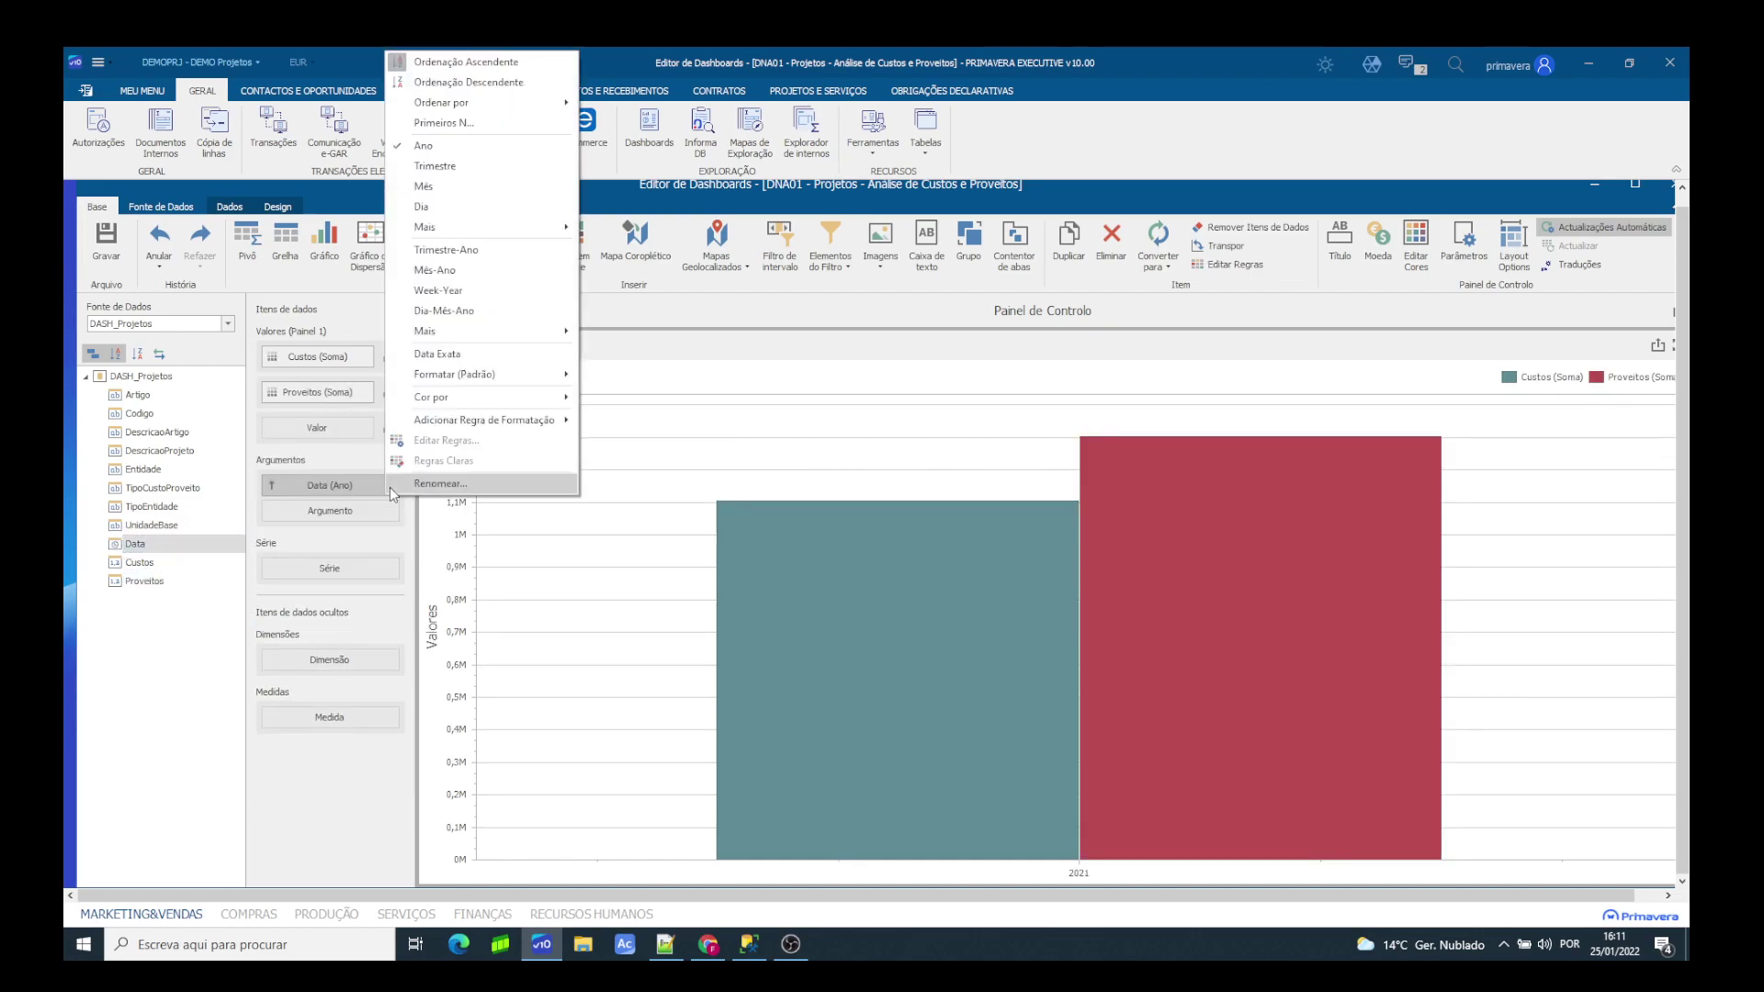
{"action": "left_click", "coordinate": [432, 270]}
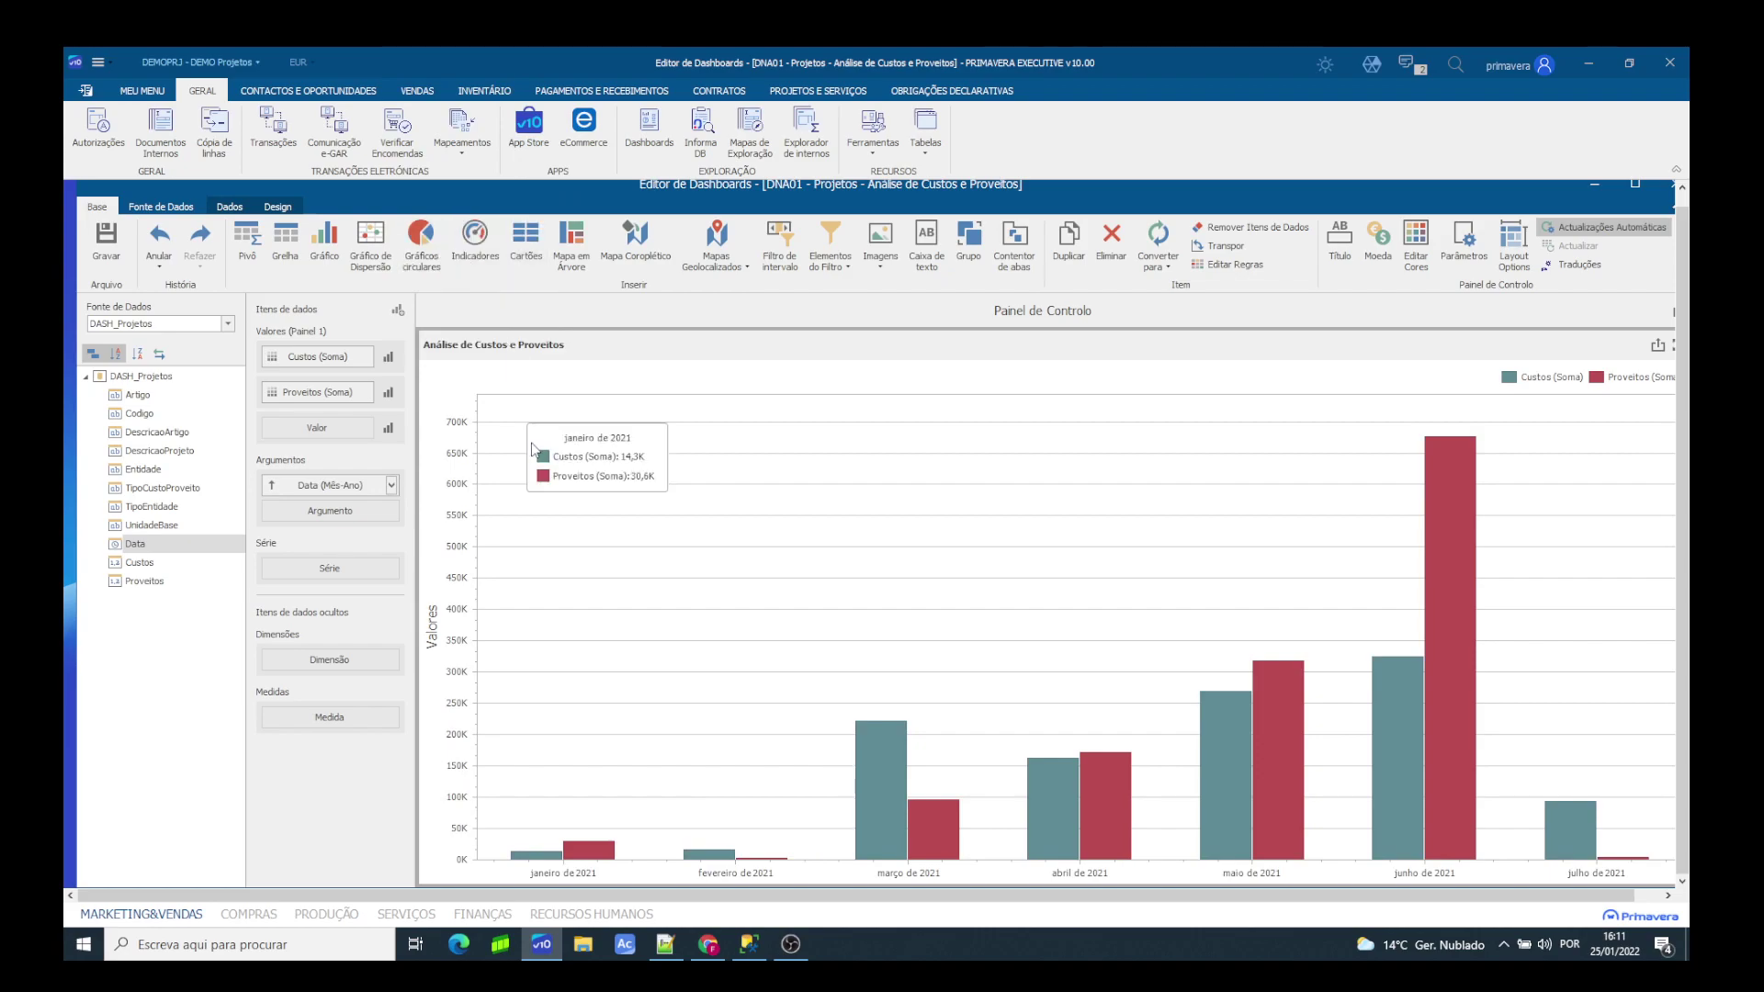
{"action": "mouse_move", "coordinate": [896, 695]}
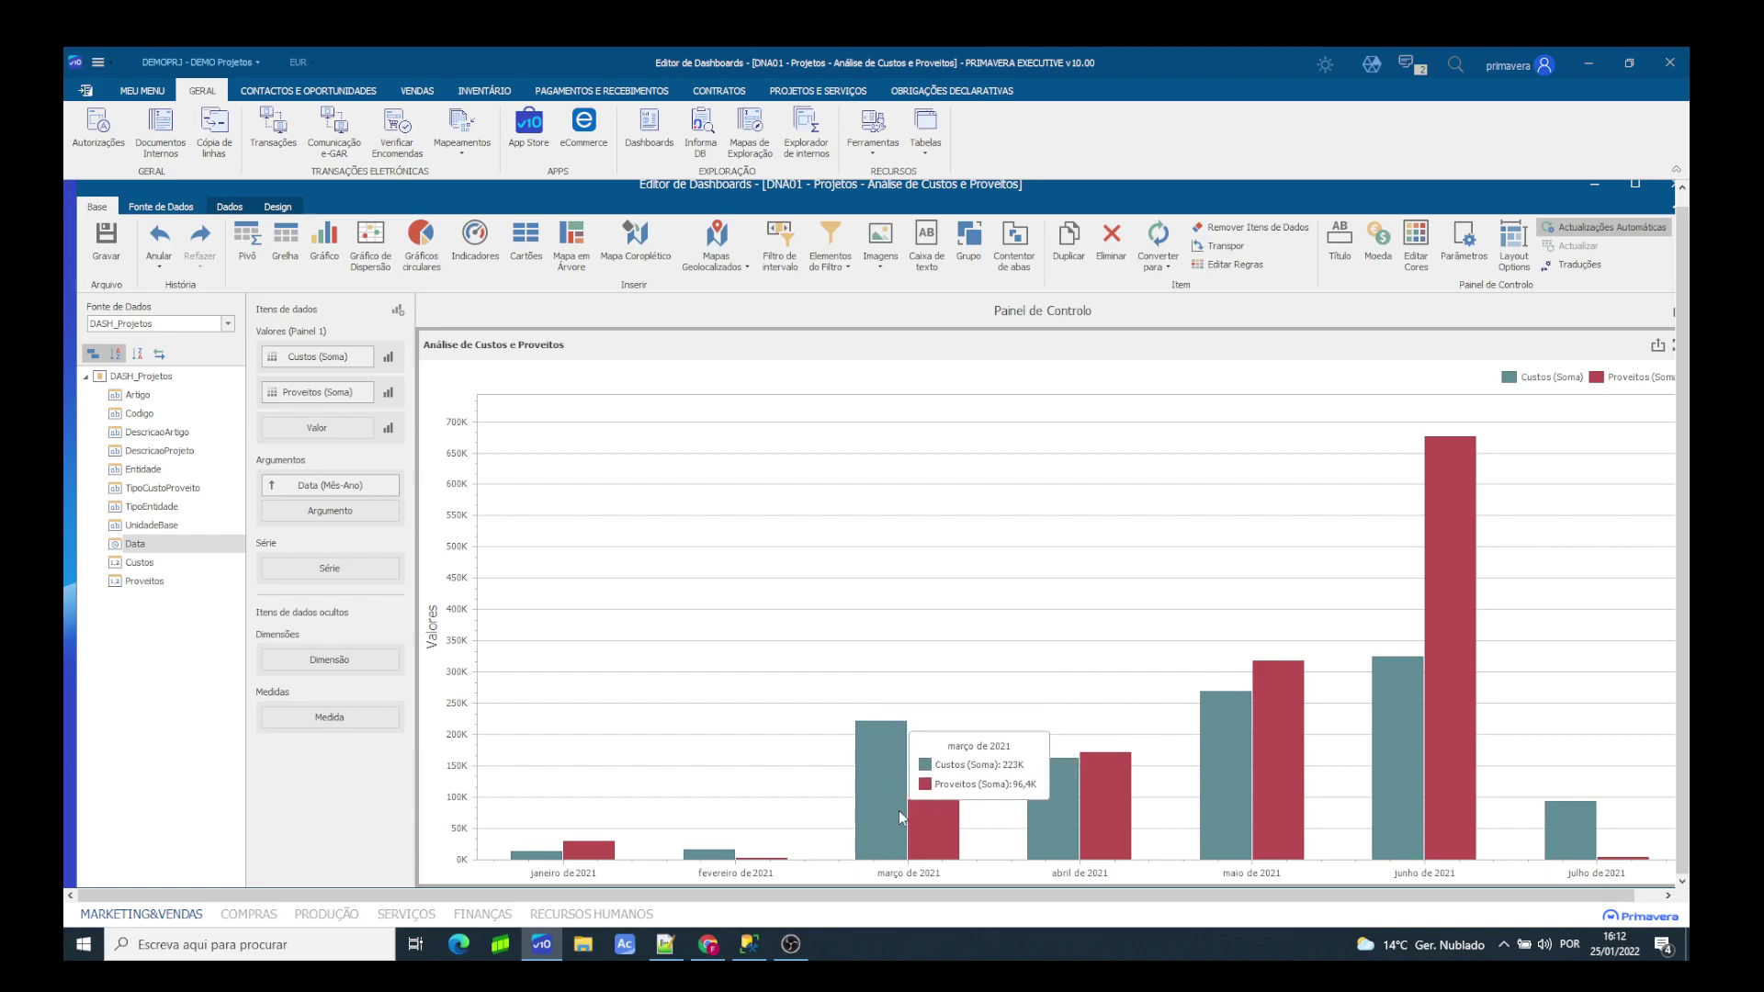
Step: Insert a grid beside the chart with the columns Codigo, DescricaoProjeto, Custos and Proveitos
{"action": "left_click", "coordinate": [285, 240]}
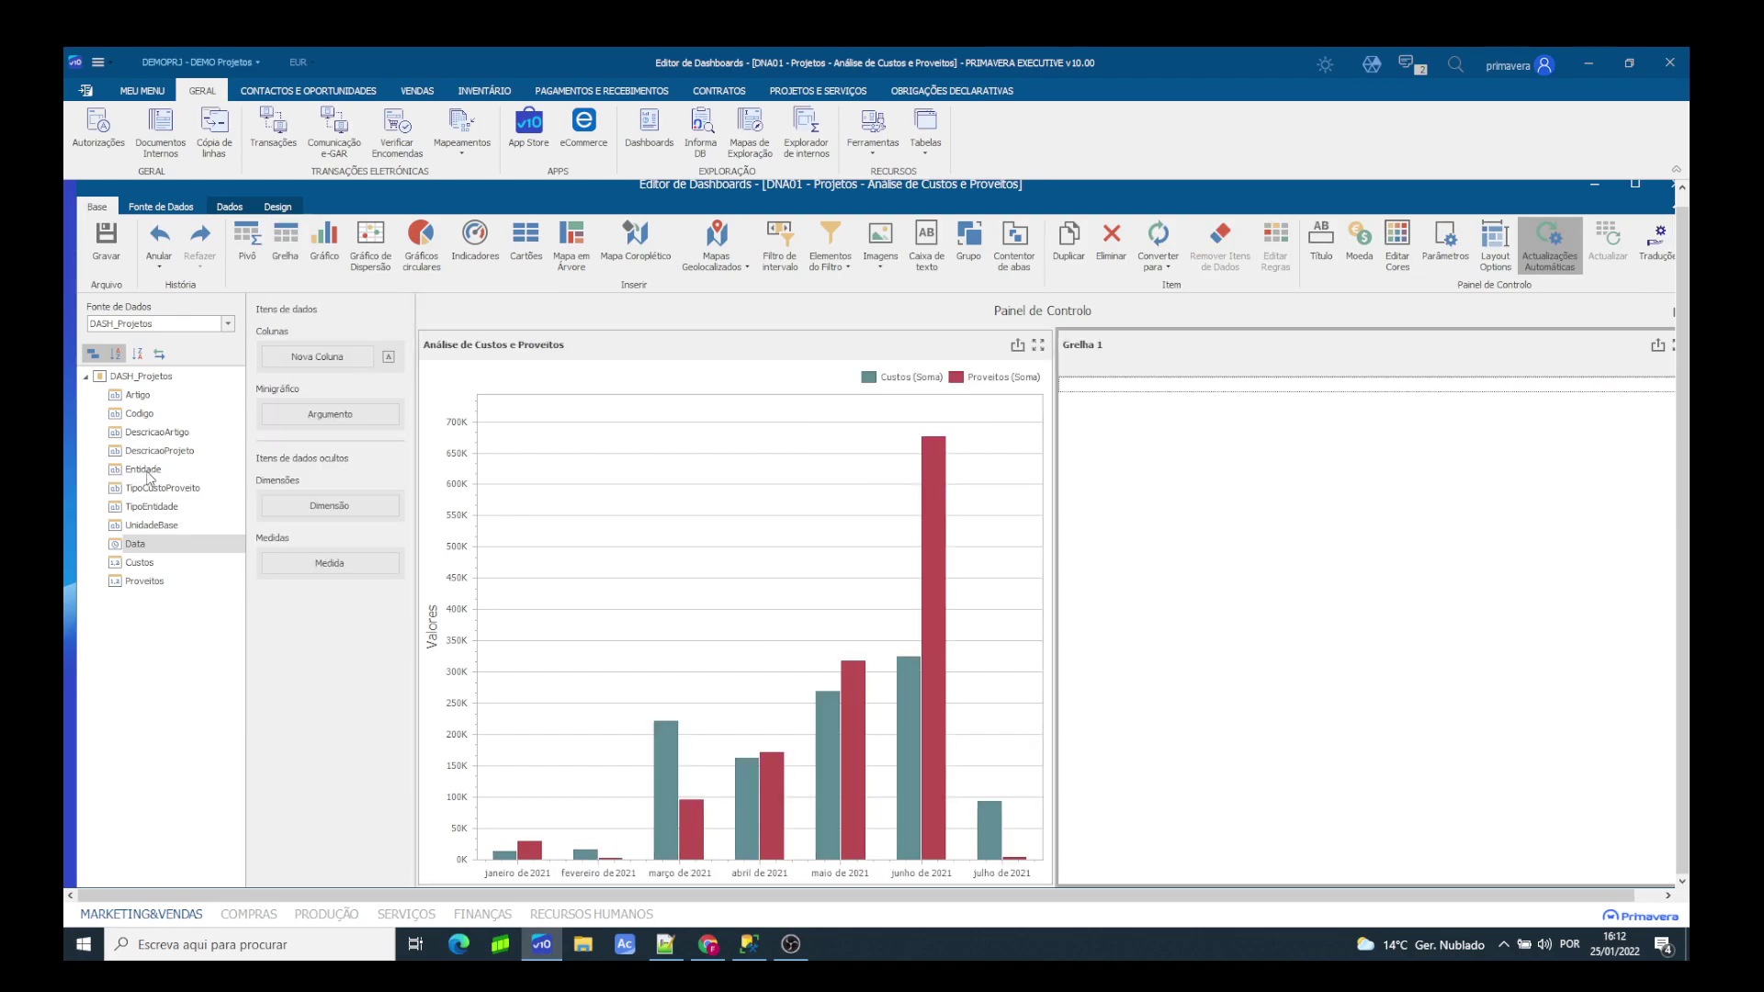
{"action": "left_click_drag", "start_coordinate": [139, 415], "coordinate": [316, 362]}
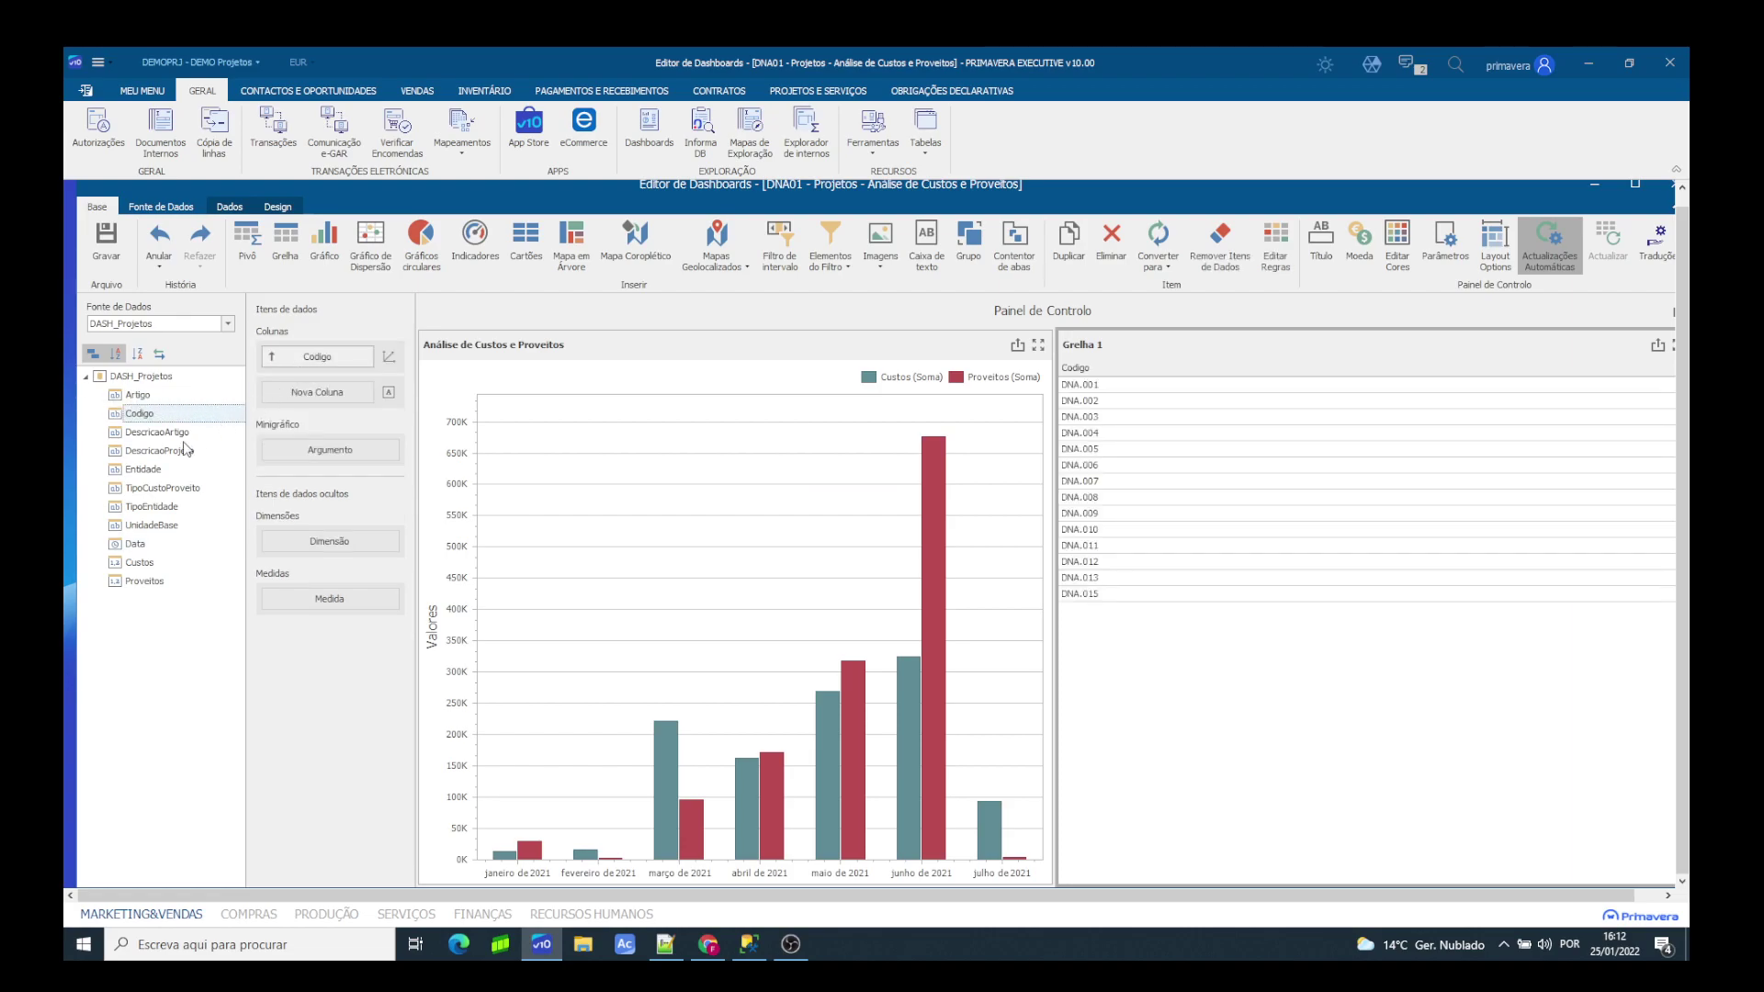
{"action": "left_click_drag", "start_coordinate": [165, 451], "coordinate": [316, 399]}
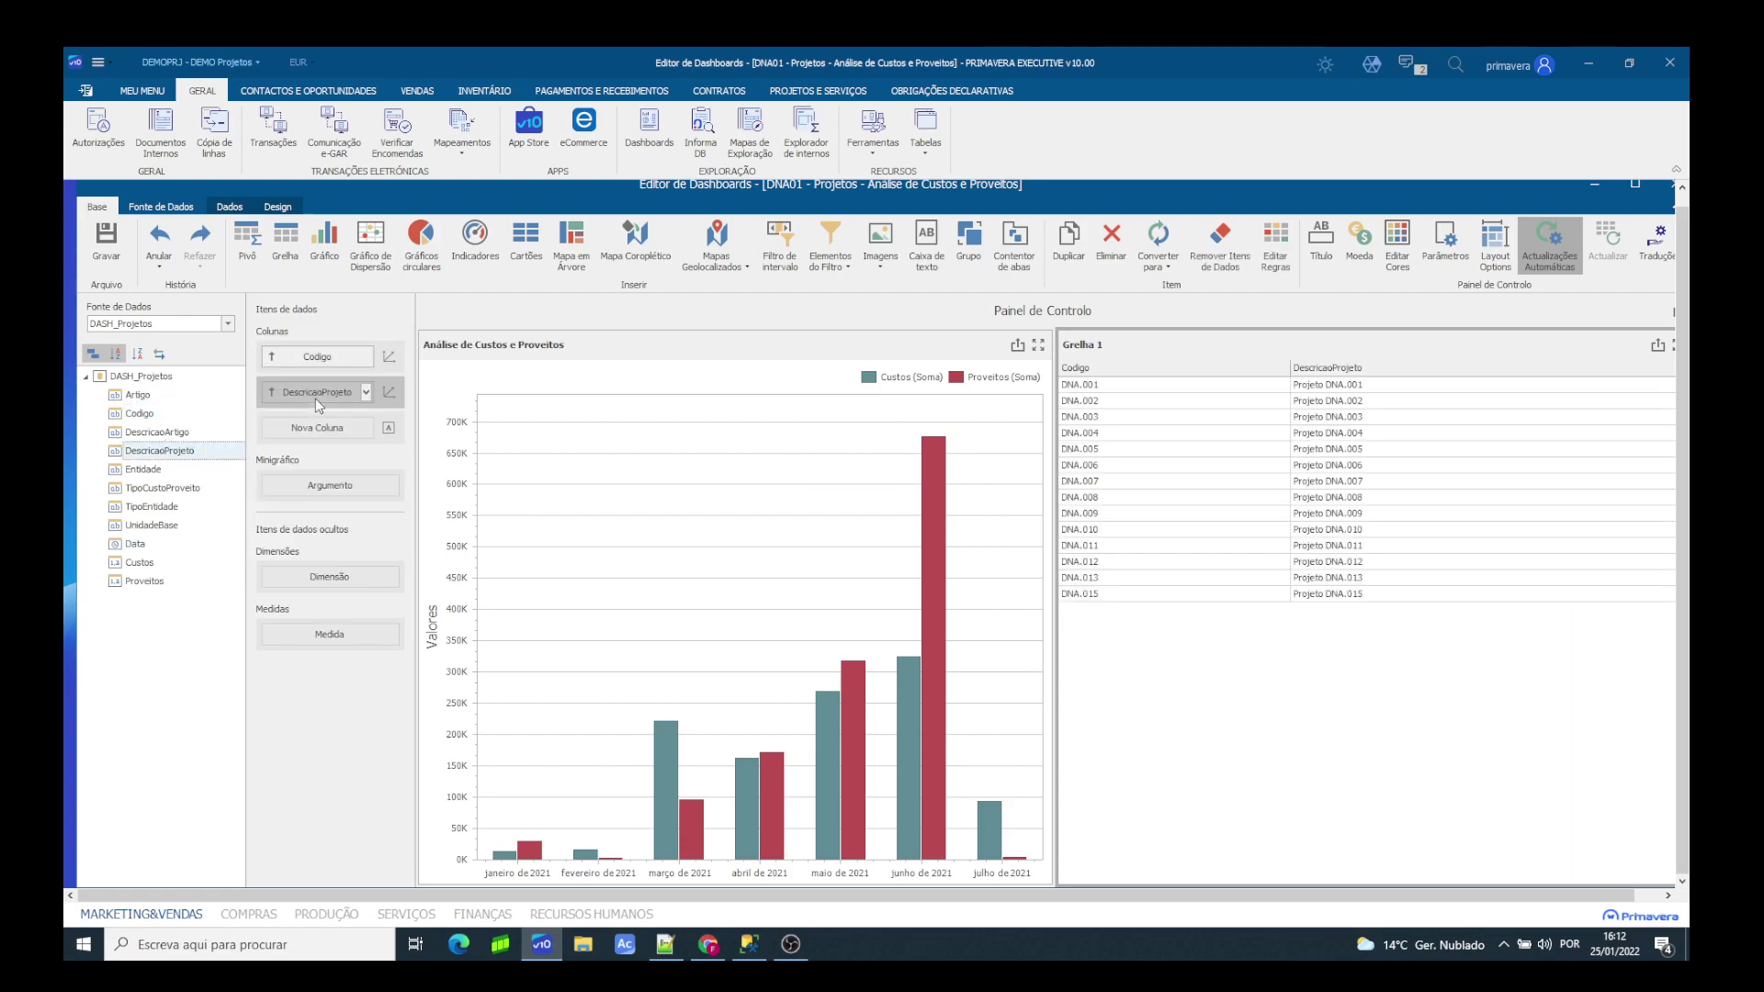
{"action": "left_click_drag", "start_coordinate": [143, 563], "coordinate": [313, 427]}
{"action": "left_click_drag", "start_coordinate": [145, 581], "coordinate": [305, 469]}
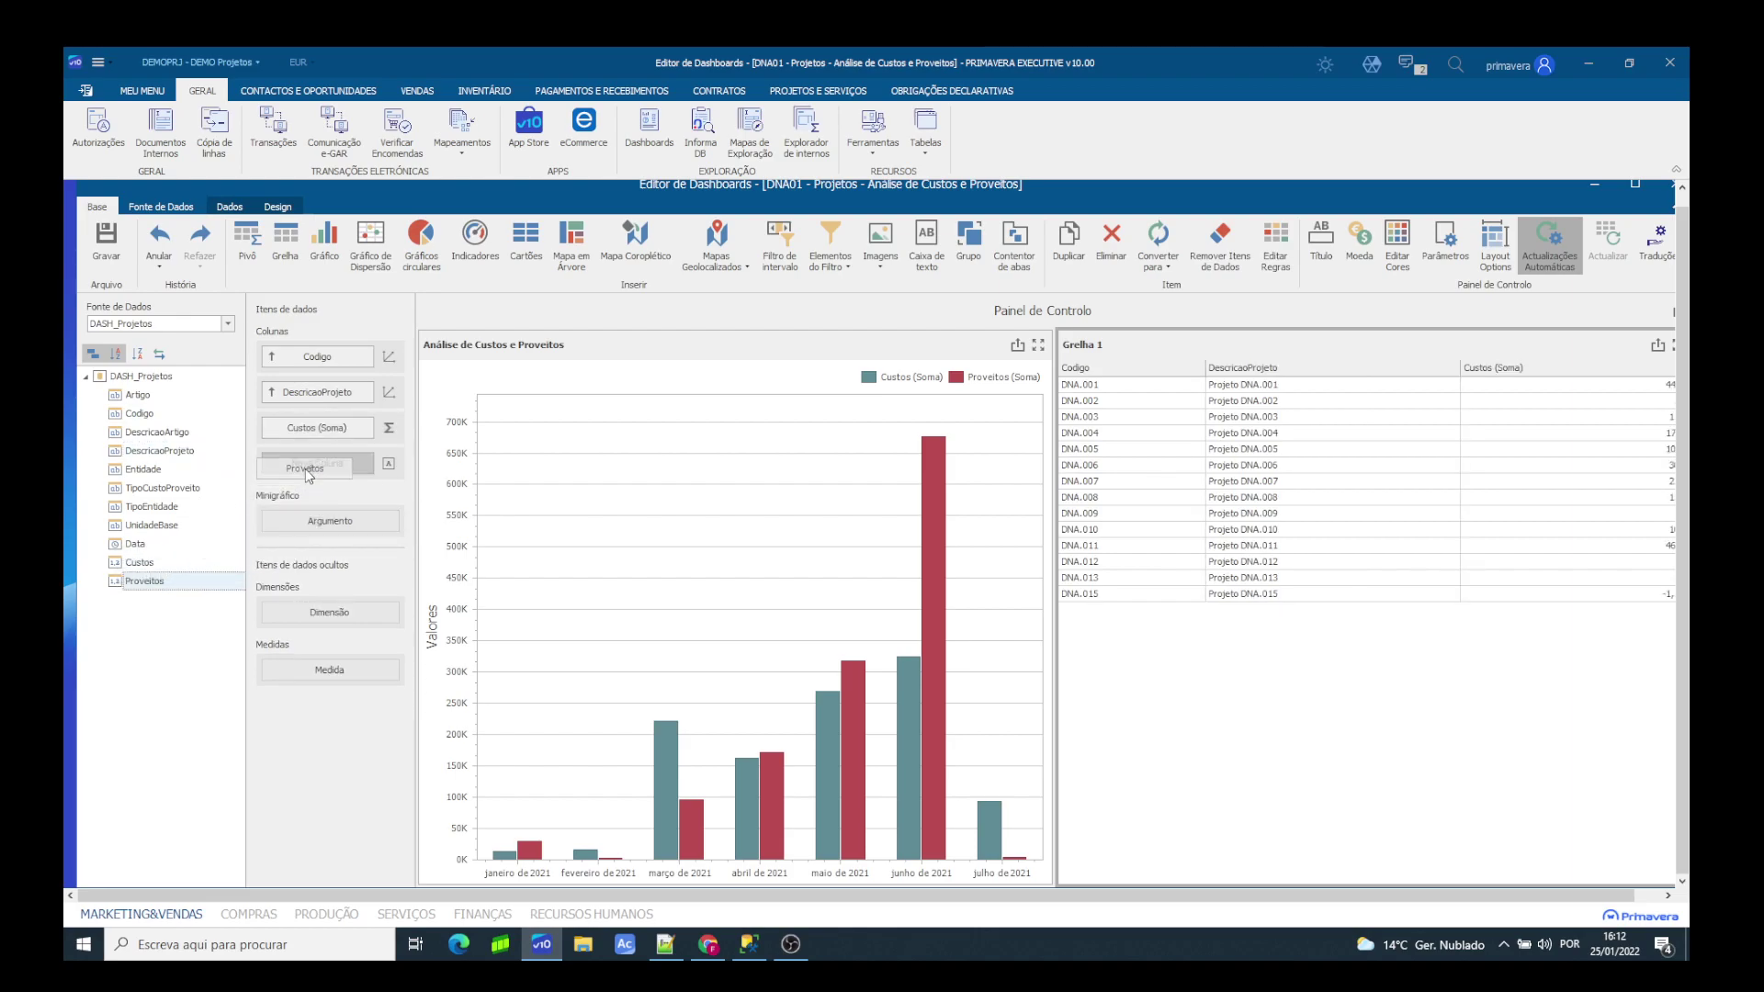
Step: Rename the project grid "Custos e Proveitos por projeto" and its DescricaoProjeto column "Descrição"
{"action": "right_click", "coordinate": [1167, 350]}
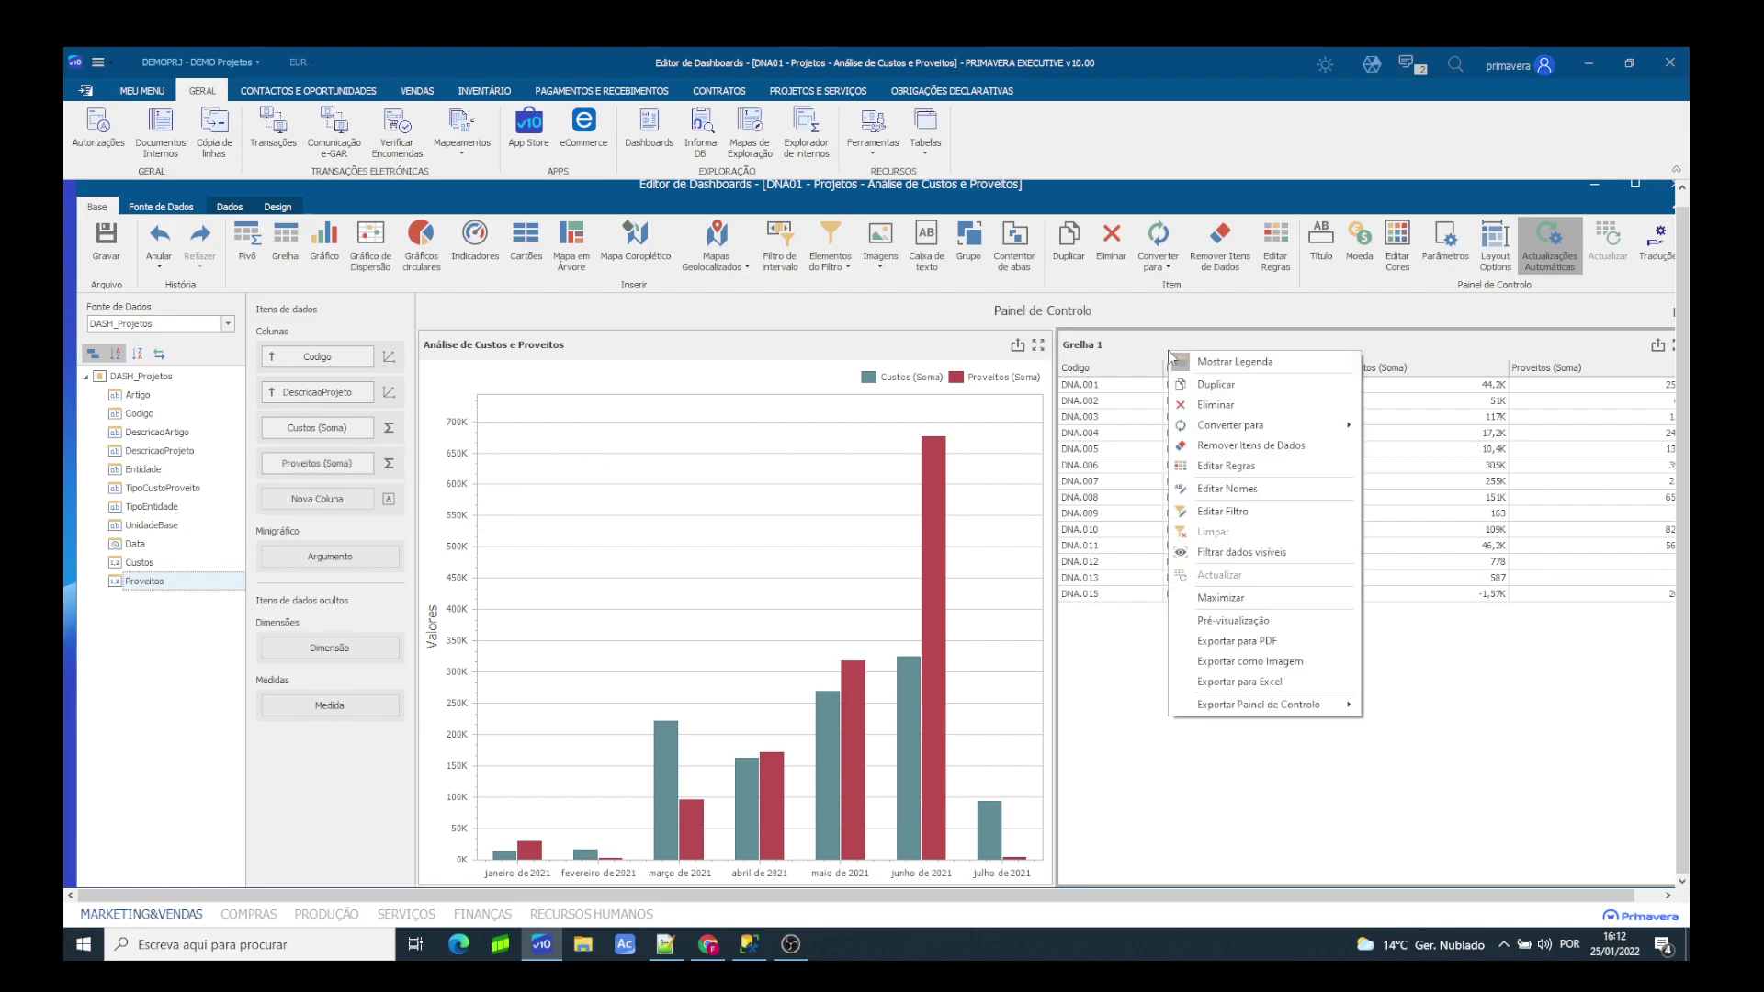
{"action": "left_click", "coordinate": [1255, 491]}
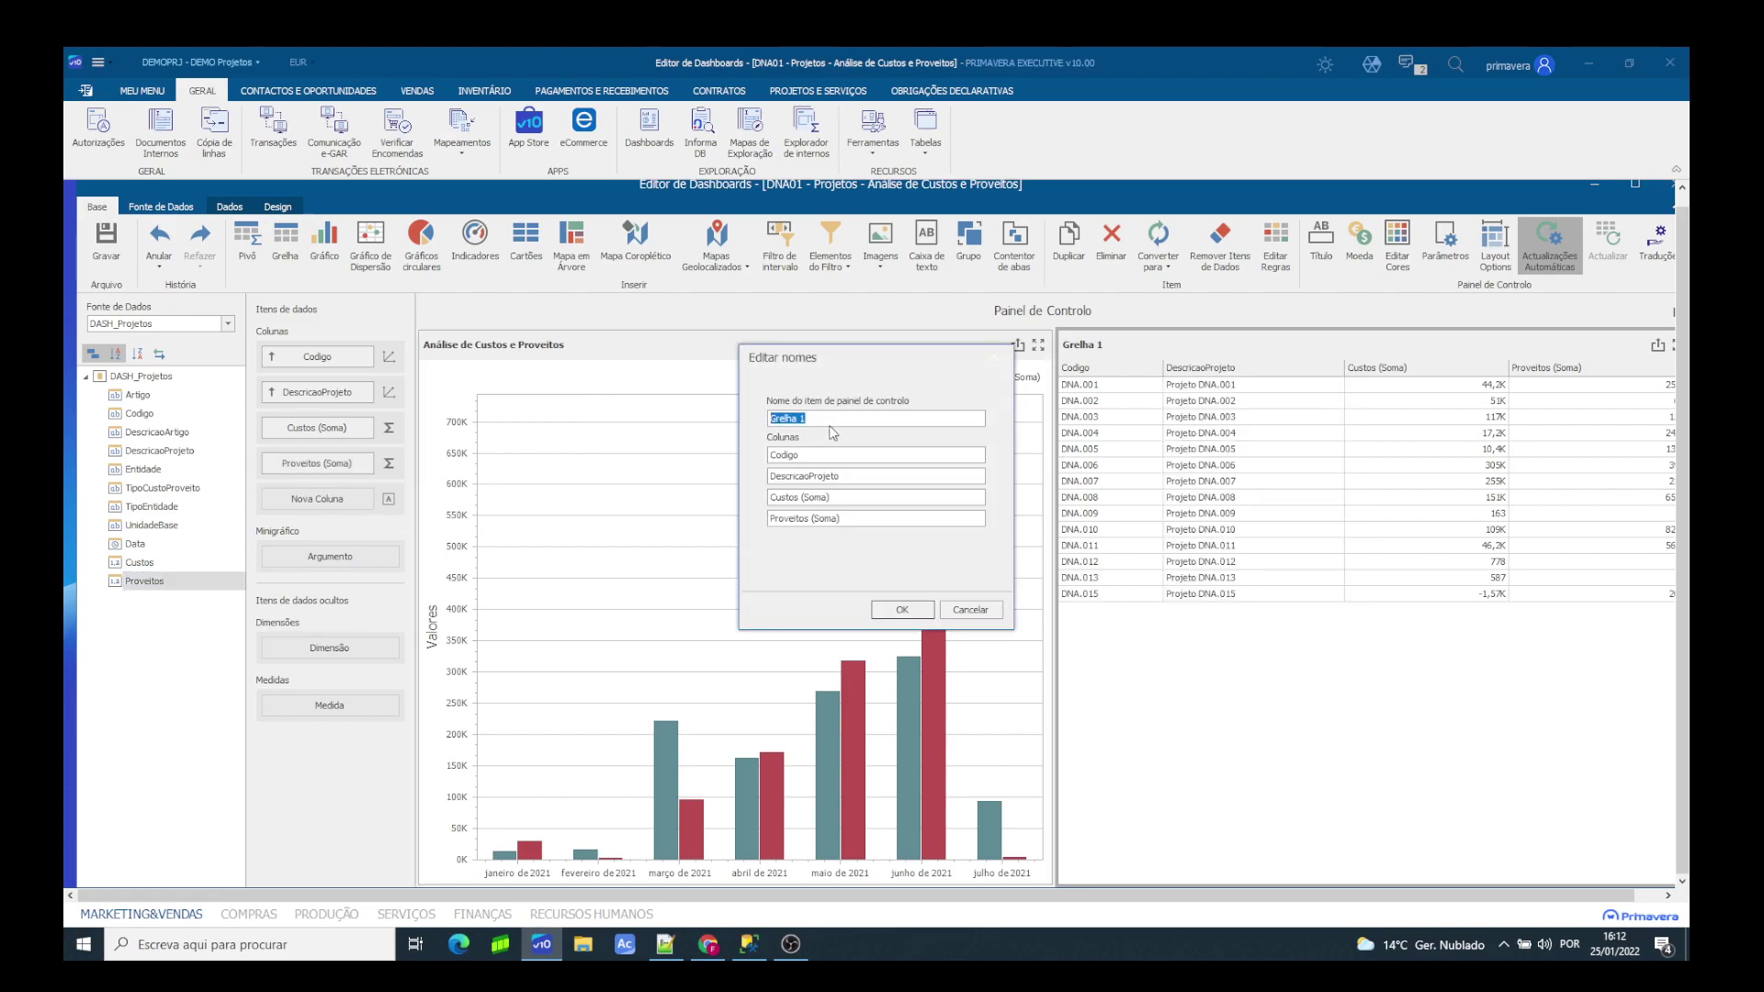
{"action": "type", "text": "Custos e Proveitos por projeto"}
{"action": "left_click", "coordinate": [846, 475]}
{"action": "key", "text": "BackSpace"}
{"action": "key", "text": "BackSpace"}
{"action": "key", "text": "BackSpace"}
{"action": "key", "text": "BackSpace"}
{"action": "key", "text": "BackSpace"}
{"action": "key", "text": "BackSpace"}
{"action": "key", "text": "BackSpace"}
{"action": "key", "text": "BackSpace"}
{"action": "key", "text": "BackSpace"}
{"action": "key", "text": "BackSpace"}
{"action": "type", "text": "ção"}
{"action": "left_click", "coordinate": [912, 610]}
{"action": "mouse_move", "coordinate": [904, 633]}
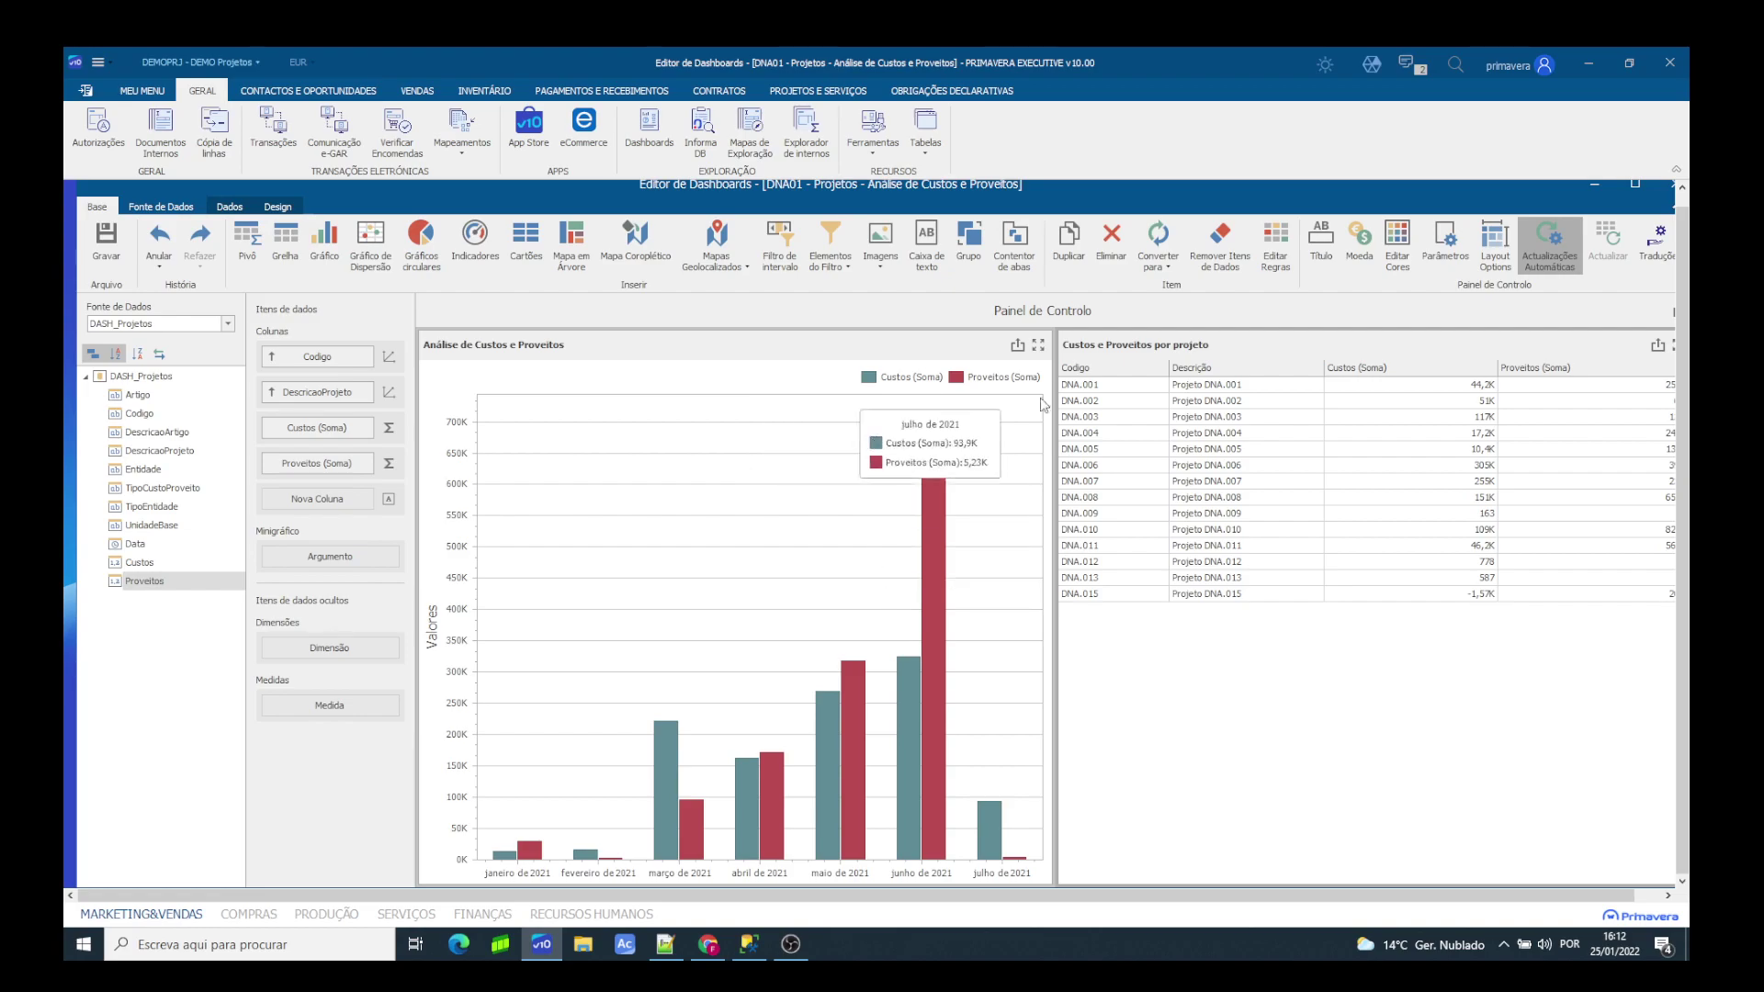
{"action": "left_click", "coordinate": [1432, 388]}
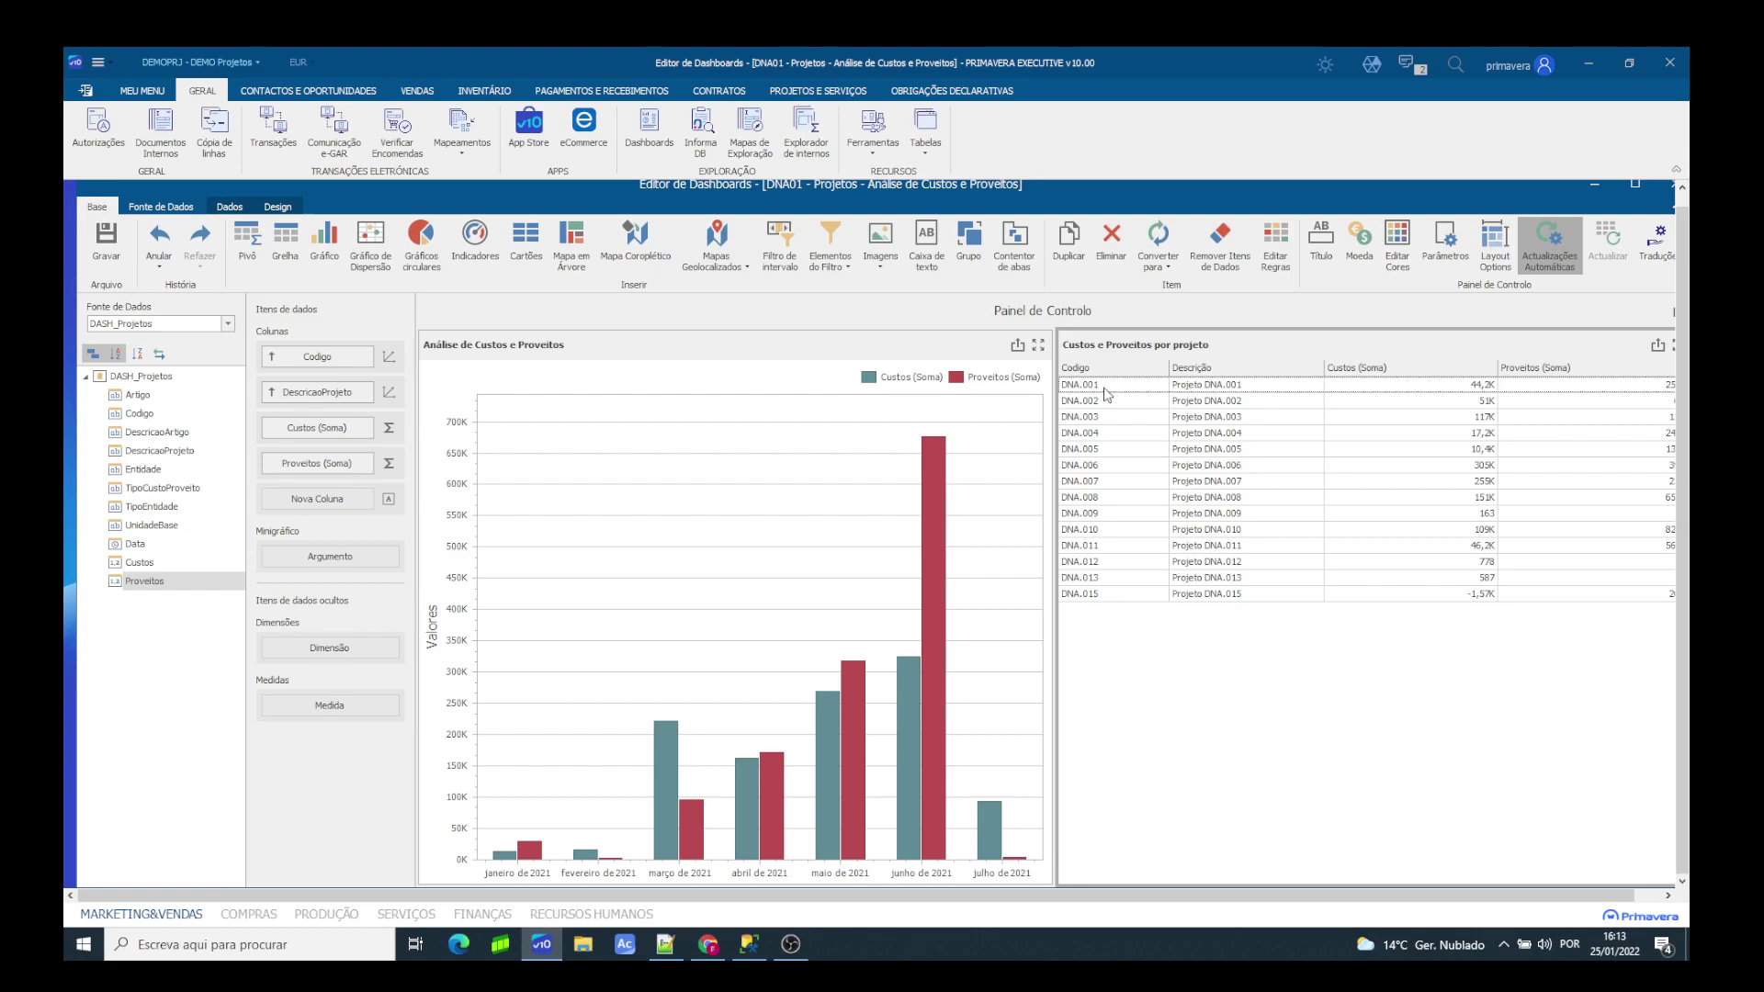
Step: Insert a second grid, place it across the full width below the existing items, and name it "Custos por Tipo"
{"action": "left_click", "coordinate": [286, 241]}
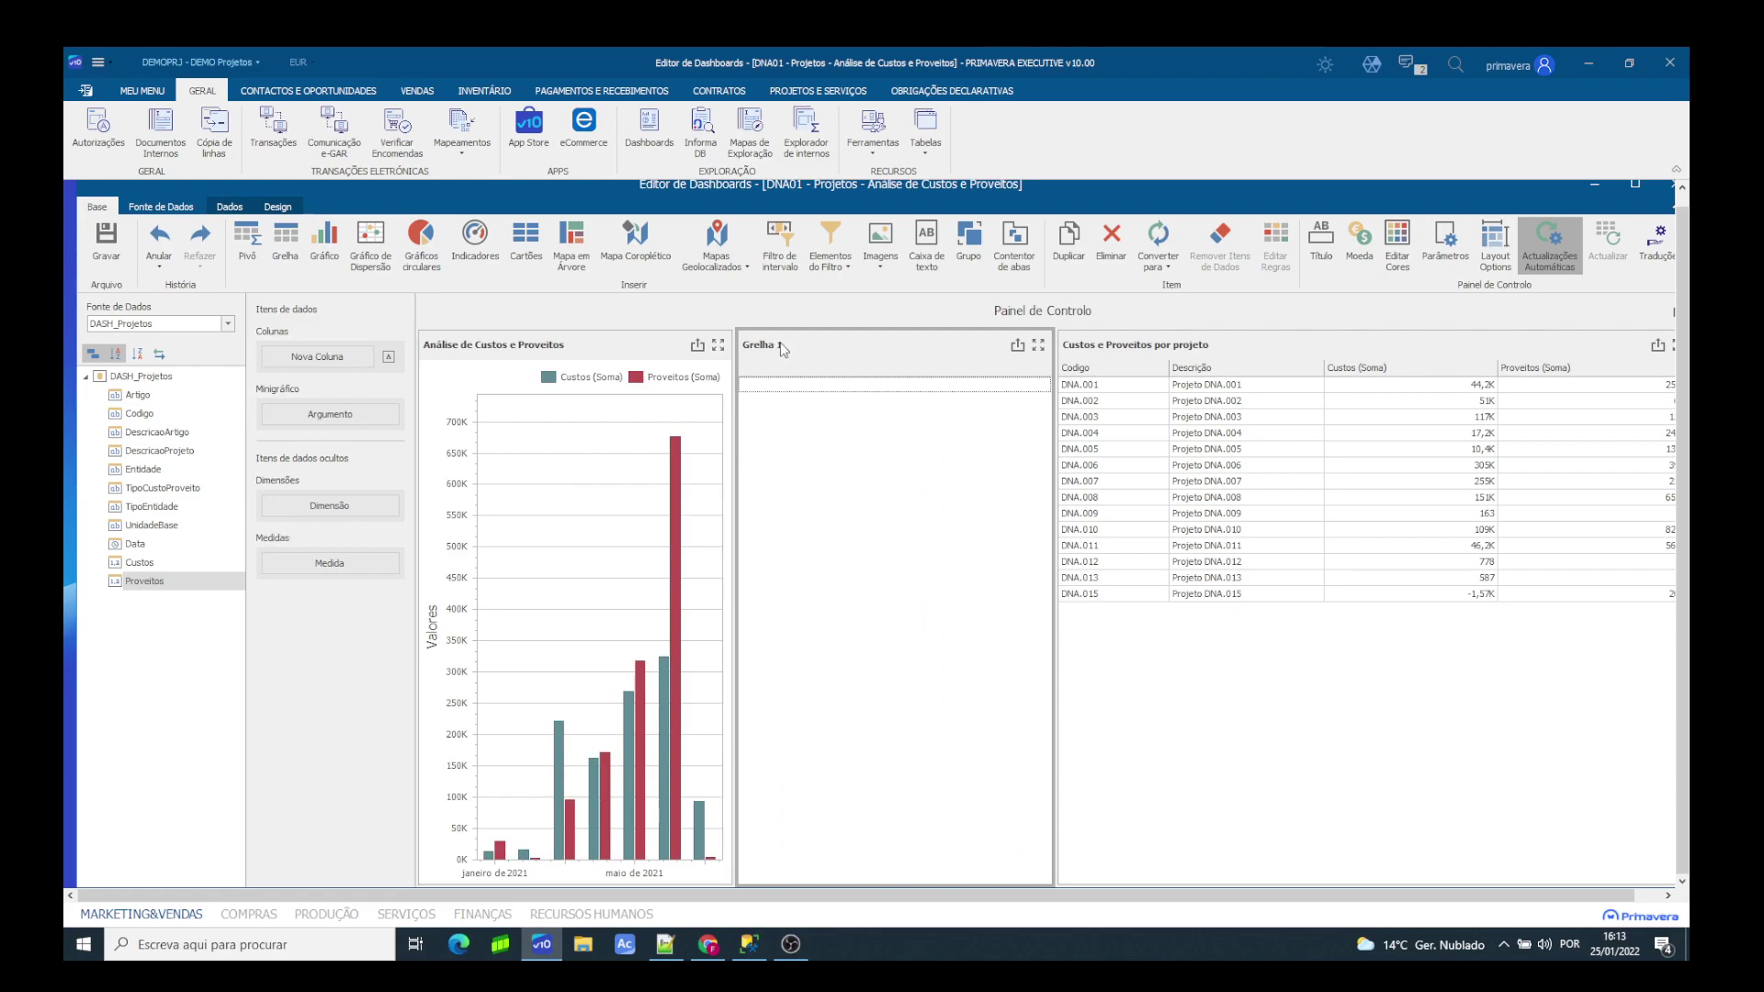
{"action": "left_click_drag", "start_coordinate": [783, 342], "coordinate": [459, 879]}
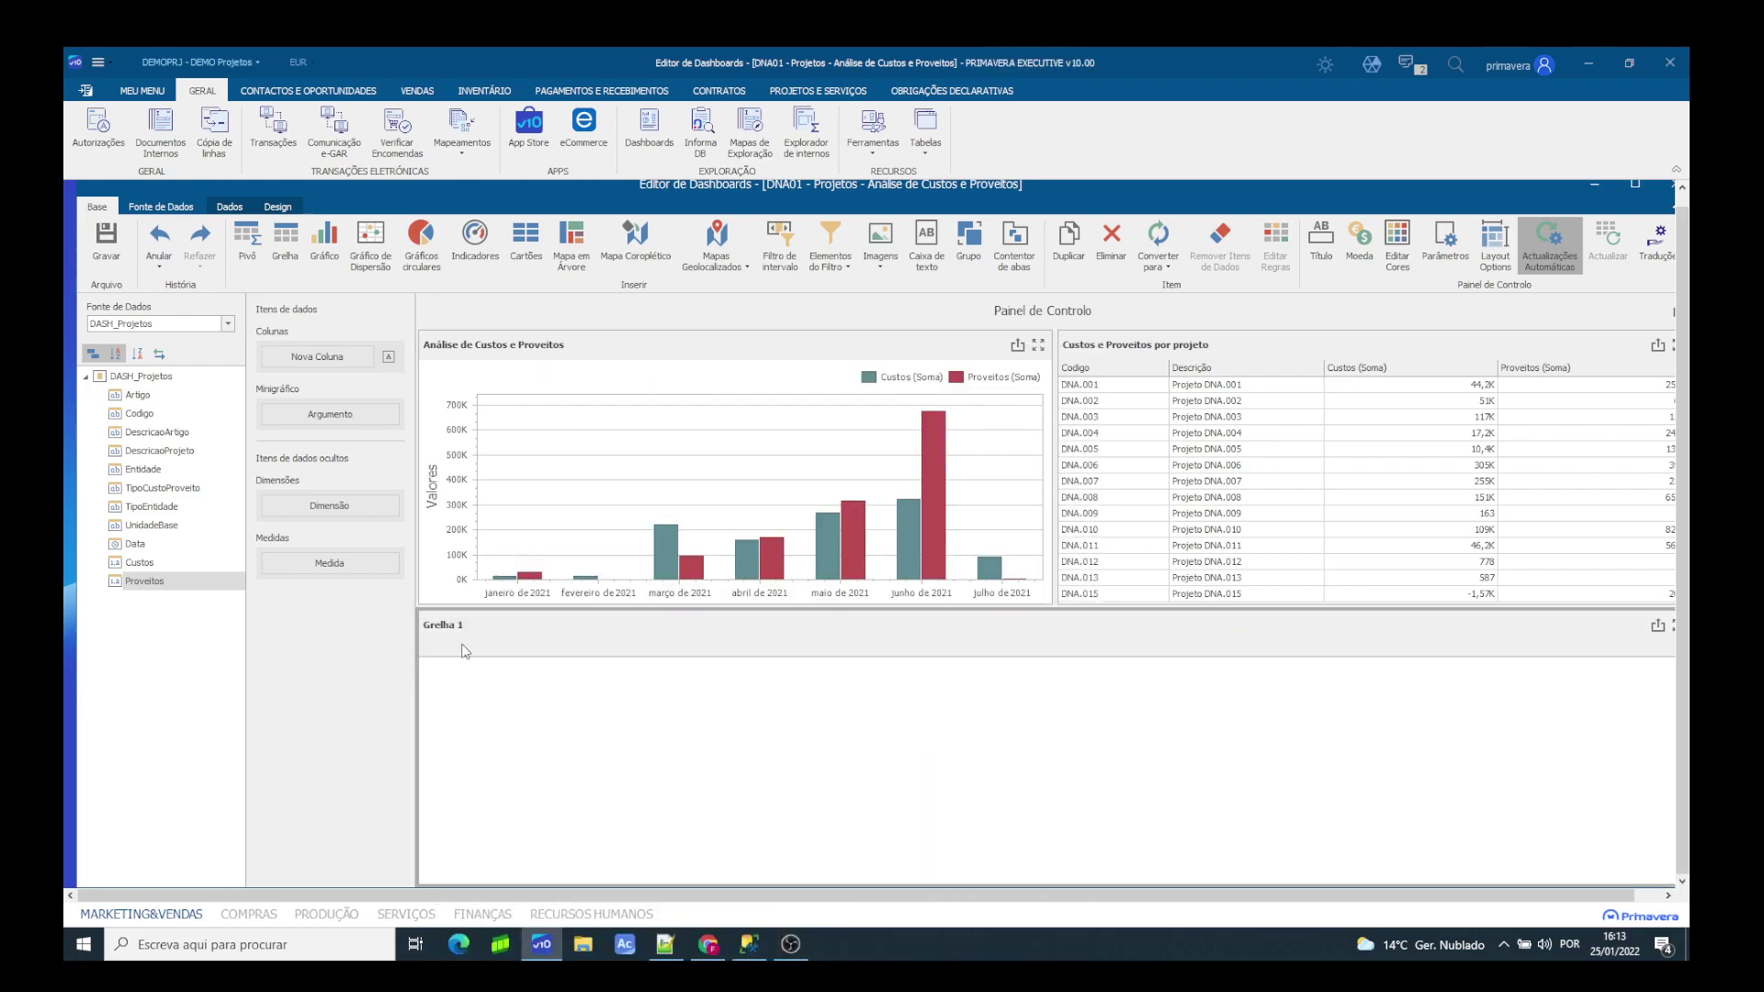
{"action": "right_click", "coordinate": [515, 646]}
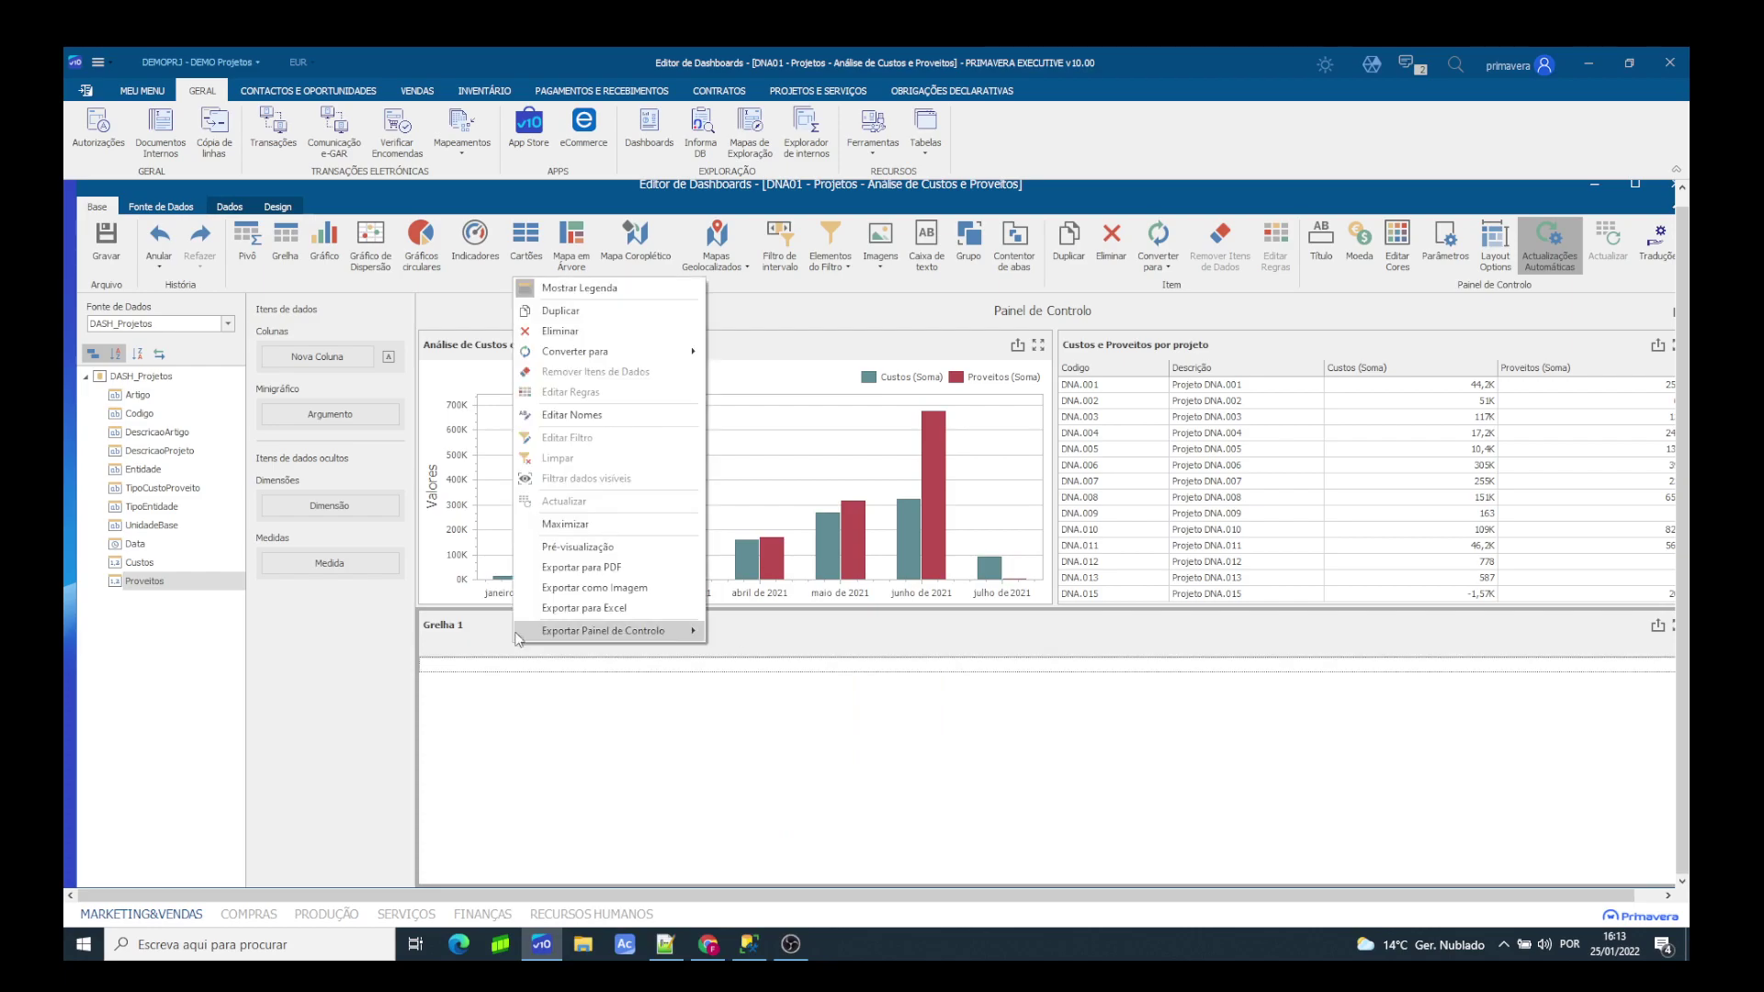
{"action": "left_click", "coordinate": [557, 411]}
{"action": "type", "text": "Custos "}
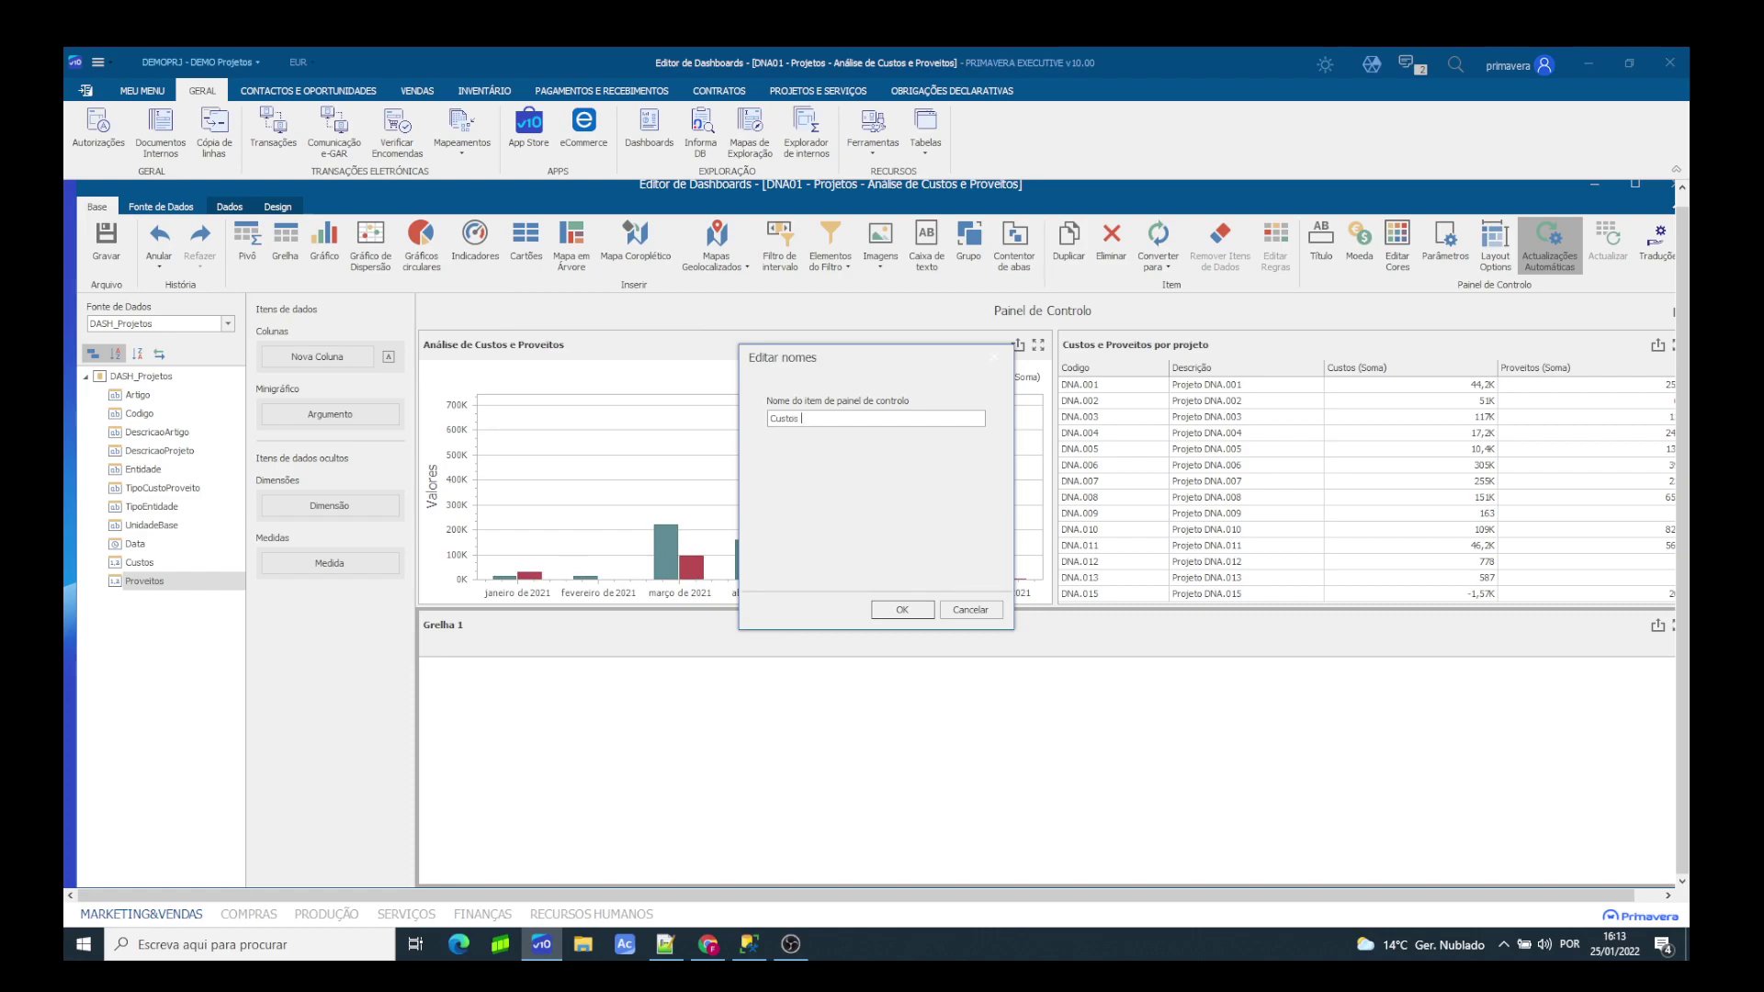
{"action": "type", "text": "por Tipo"}
{"action": "left_click", "coordinate": [885, 610]}
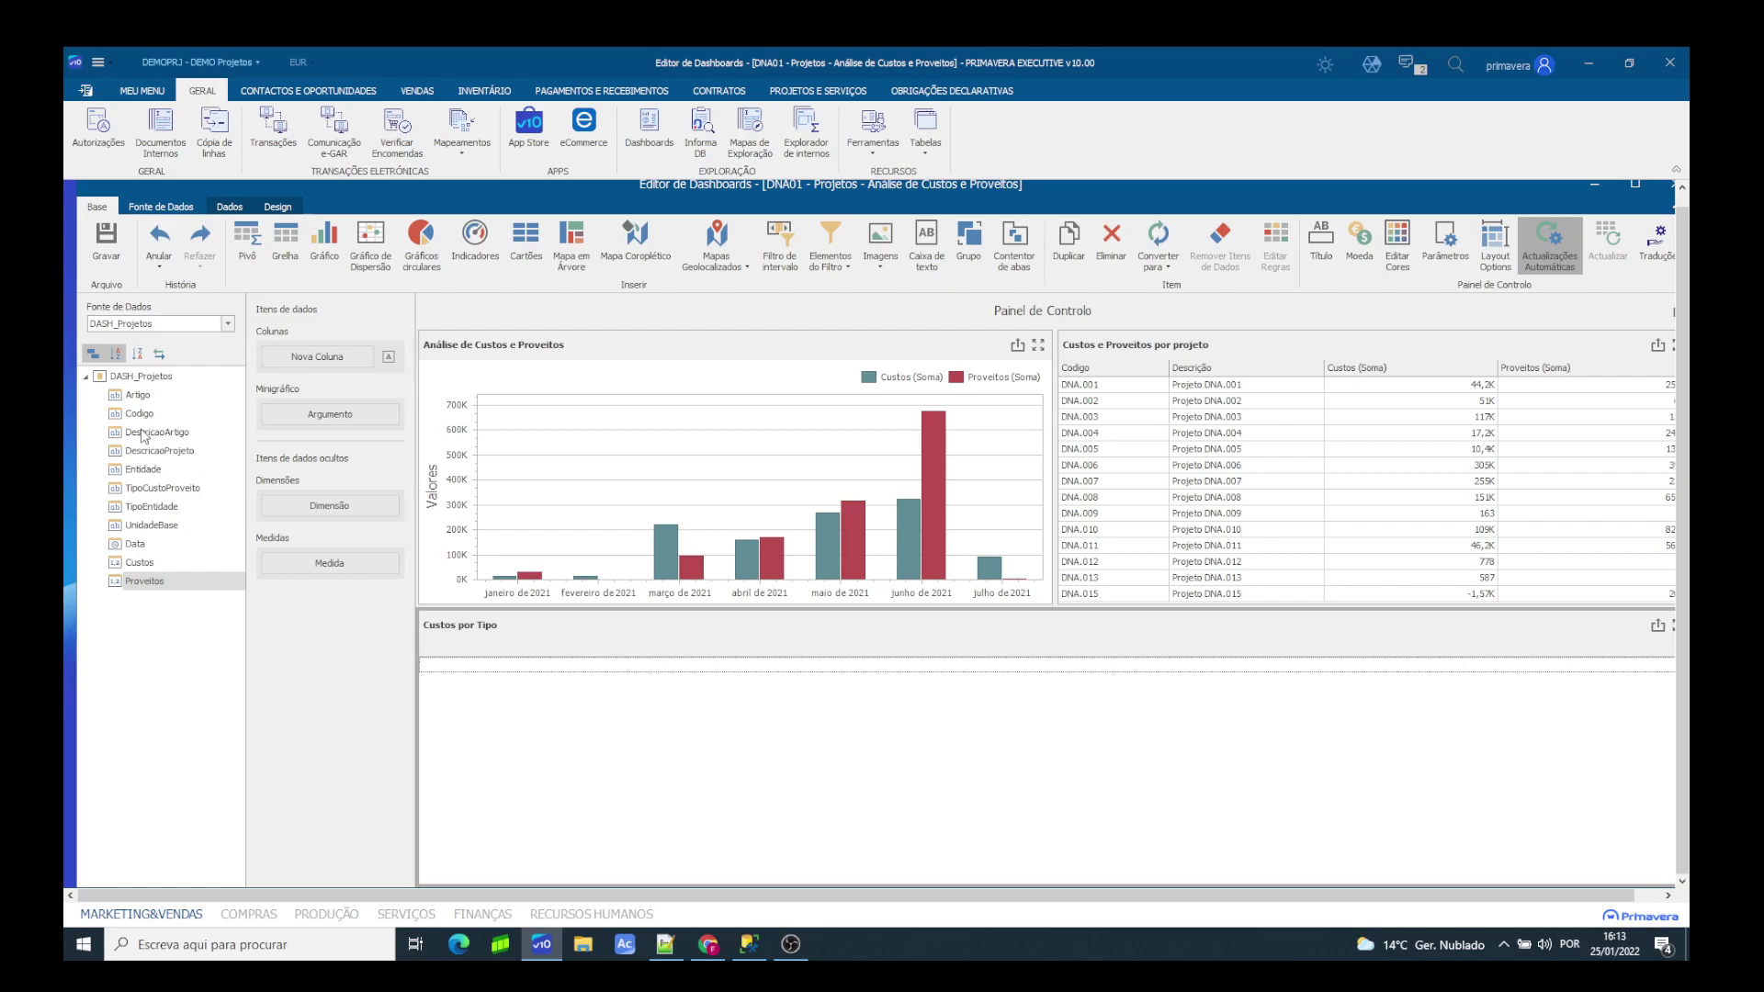
Step: Add TipoCustoProveito and Custos as columns of the Custos por Tipo grid and rename the first column "Tipo de Custo"
{"action": "left_click_drag", "start_coordinate": [147, 491], "coordinate": [321, 363]}
{"action": "left_click_drag", "start_coordinate": [139, 573], "coordinate": [316, 391]}
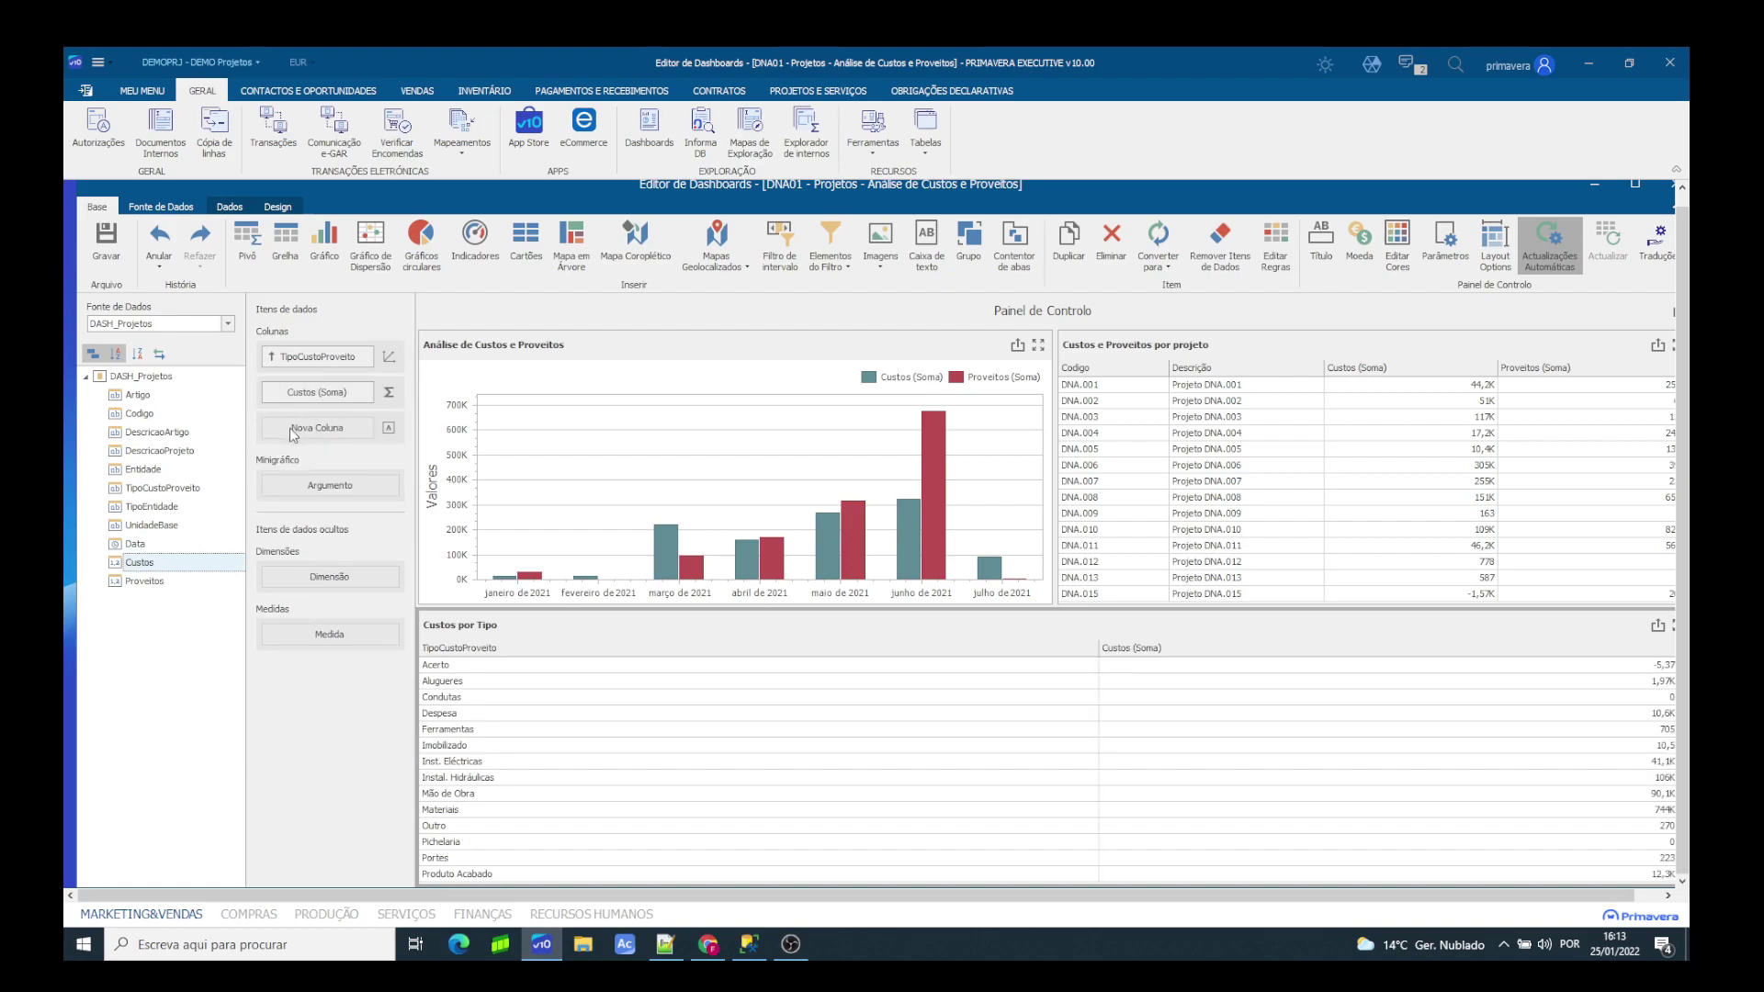
{"action": "right_click", "coordinate": [627, 638]}
{"action": "left_click", "coordinate": [680, 409]}
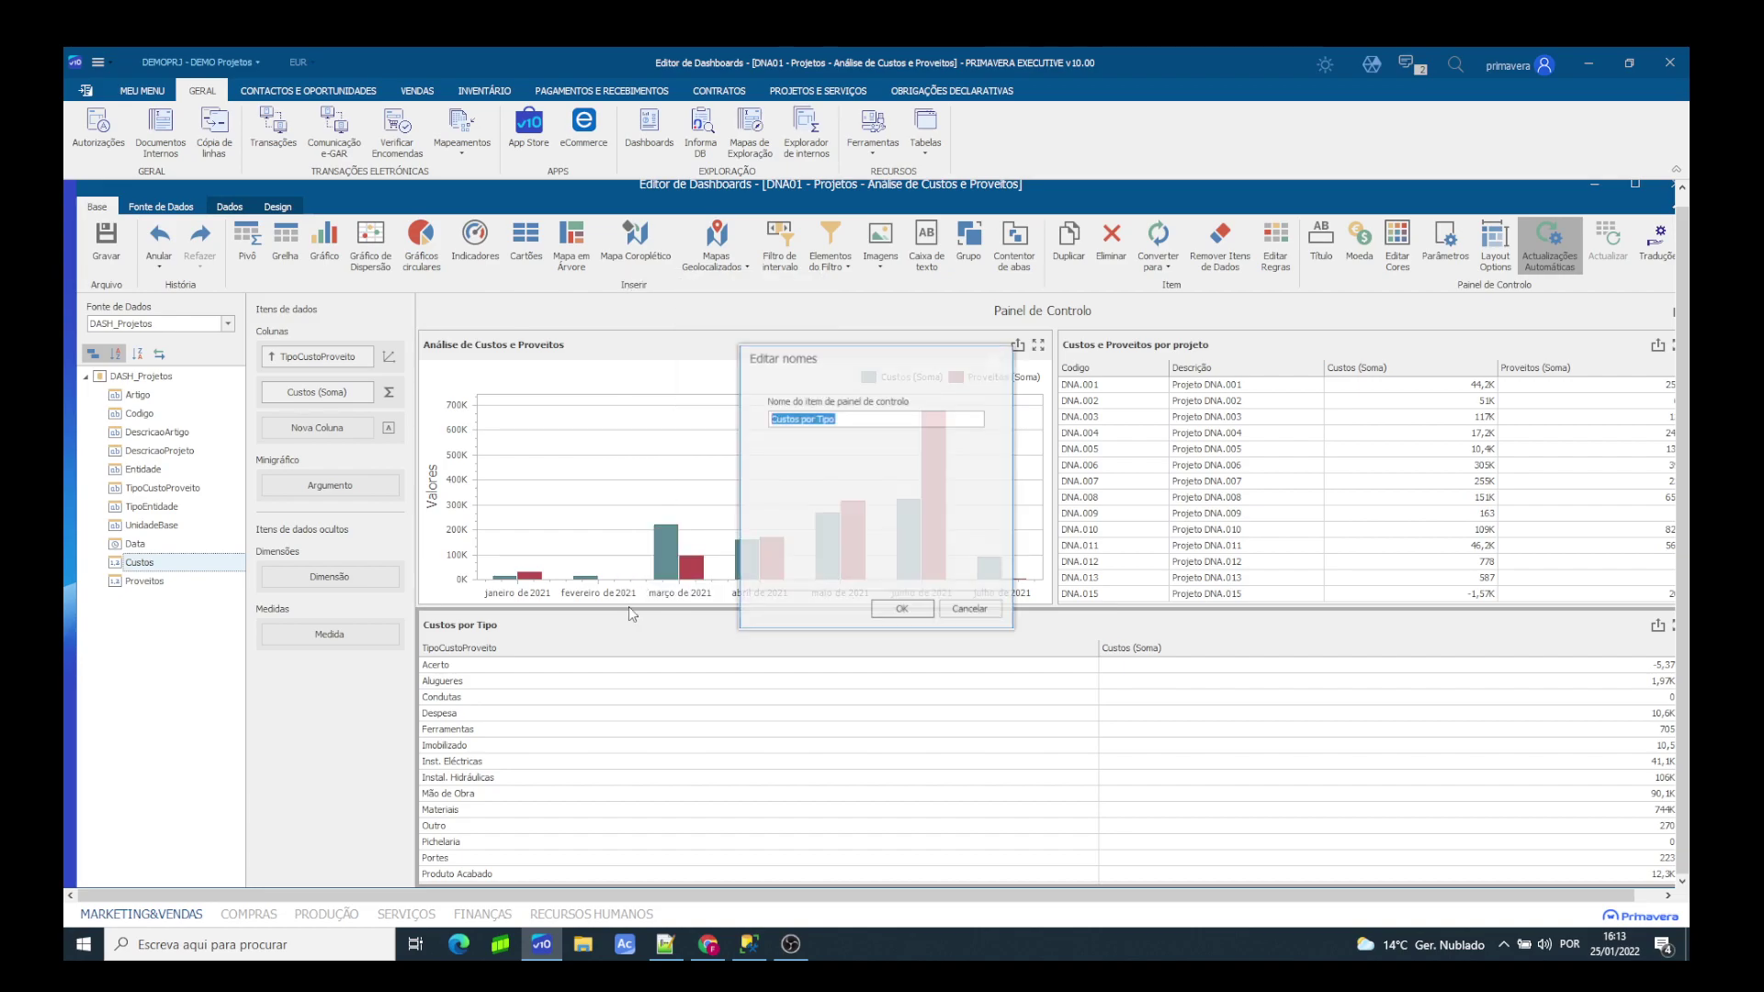
{"action": "left_click", "coordinate": [832, 455]}
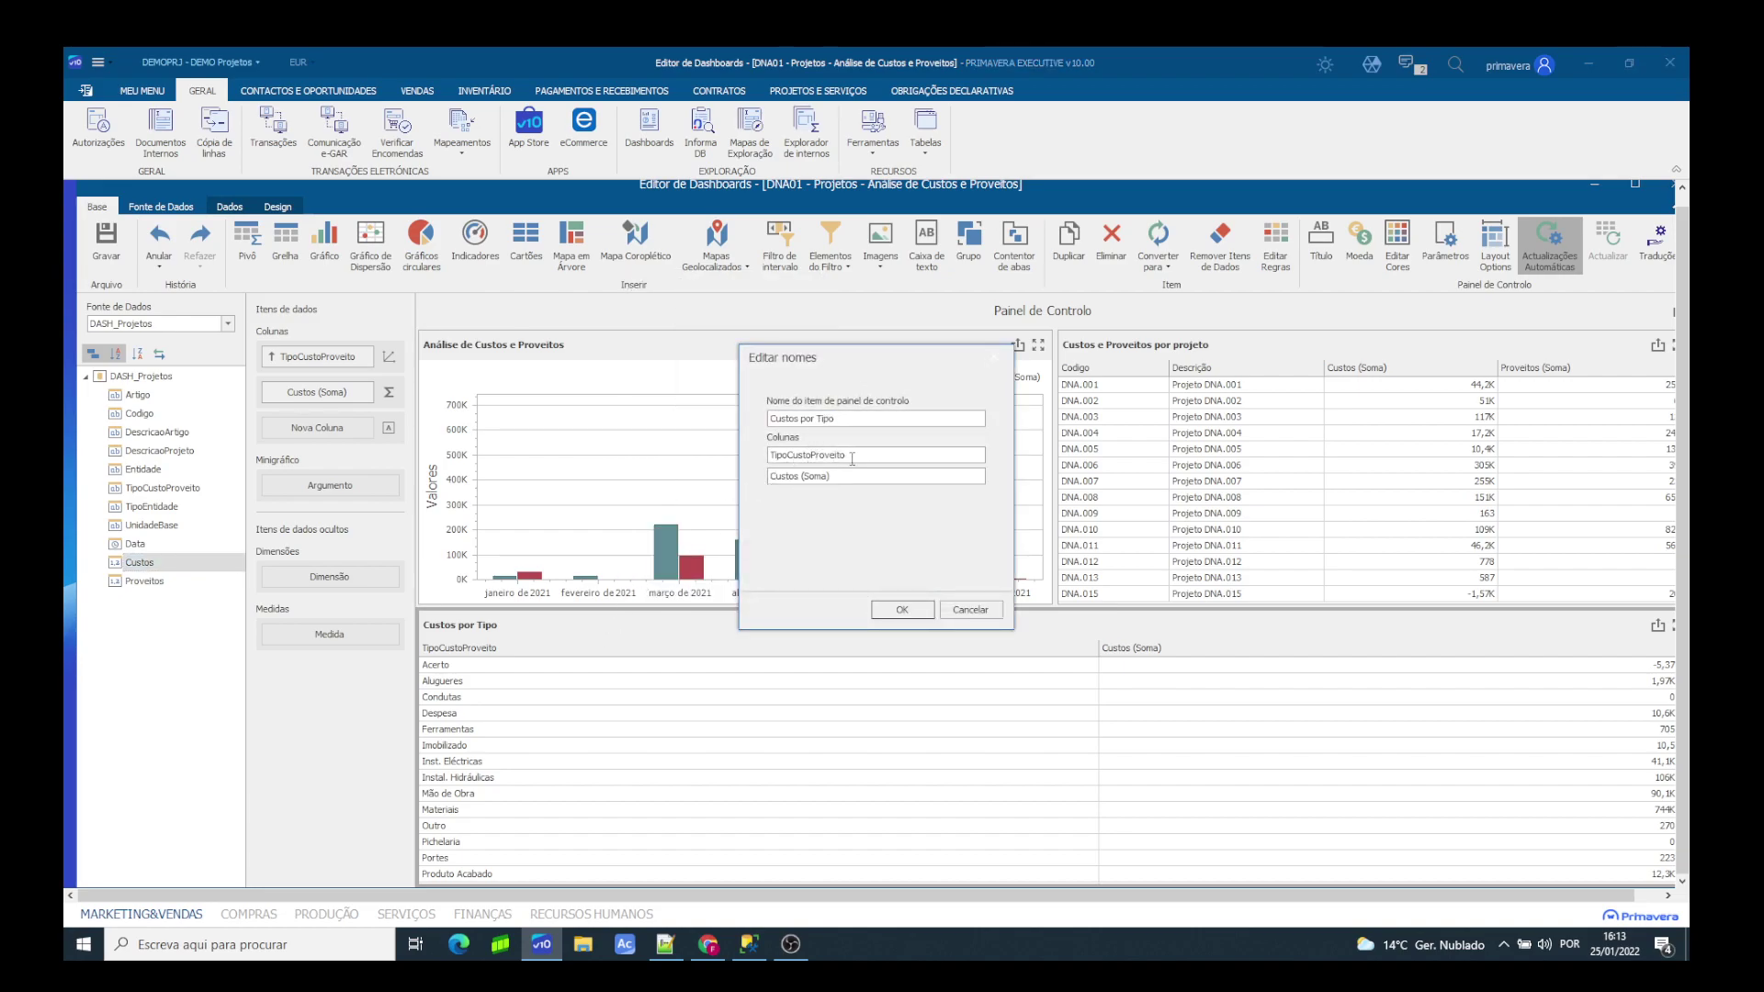
{"action": "key", "text": "BackSpace"}
{"action": "key", "text": "BackSpace"}
{"action": "key", "text": "BackSpace"}
{"action": "key", "text": "BackSpace"}
{"action": "key", "text": "BackSpace"}
{"action": "key", "text": "BackSpace"}
{"action": "key", "text": "BackSpace"}
{"action": "type", "text": "de"}
{"action": "left_click", "coordinate": [905, 612]}
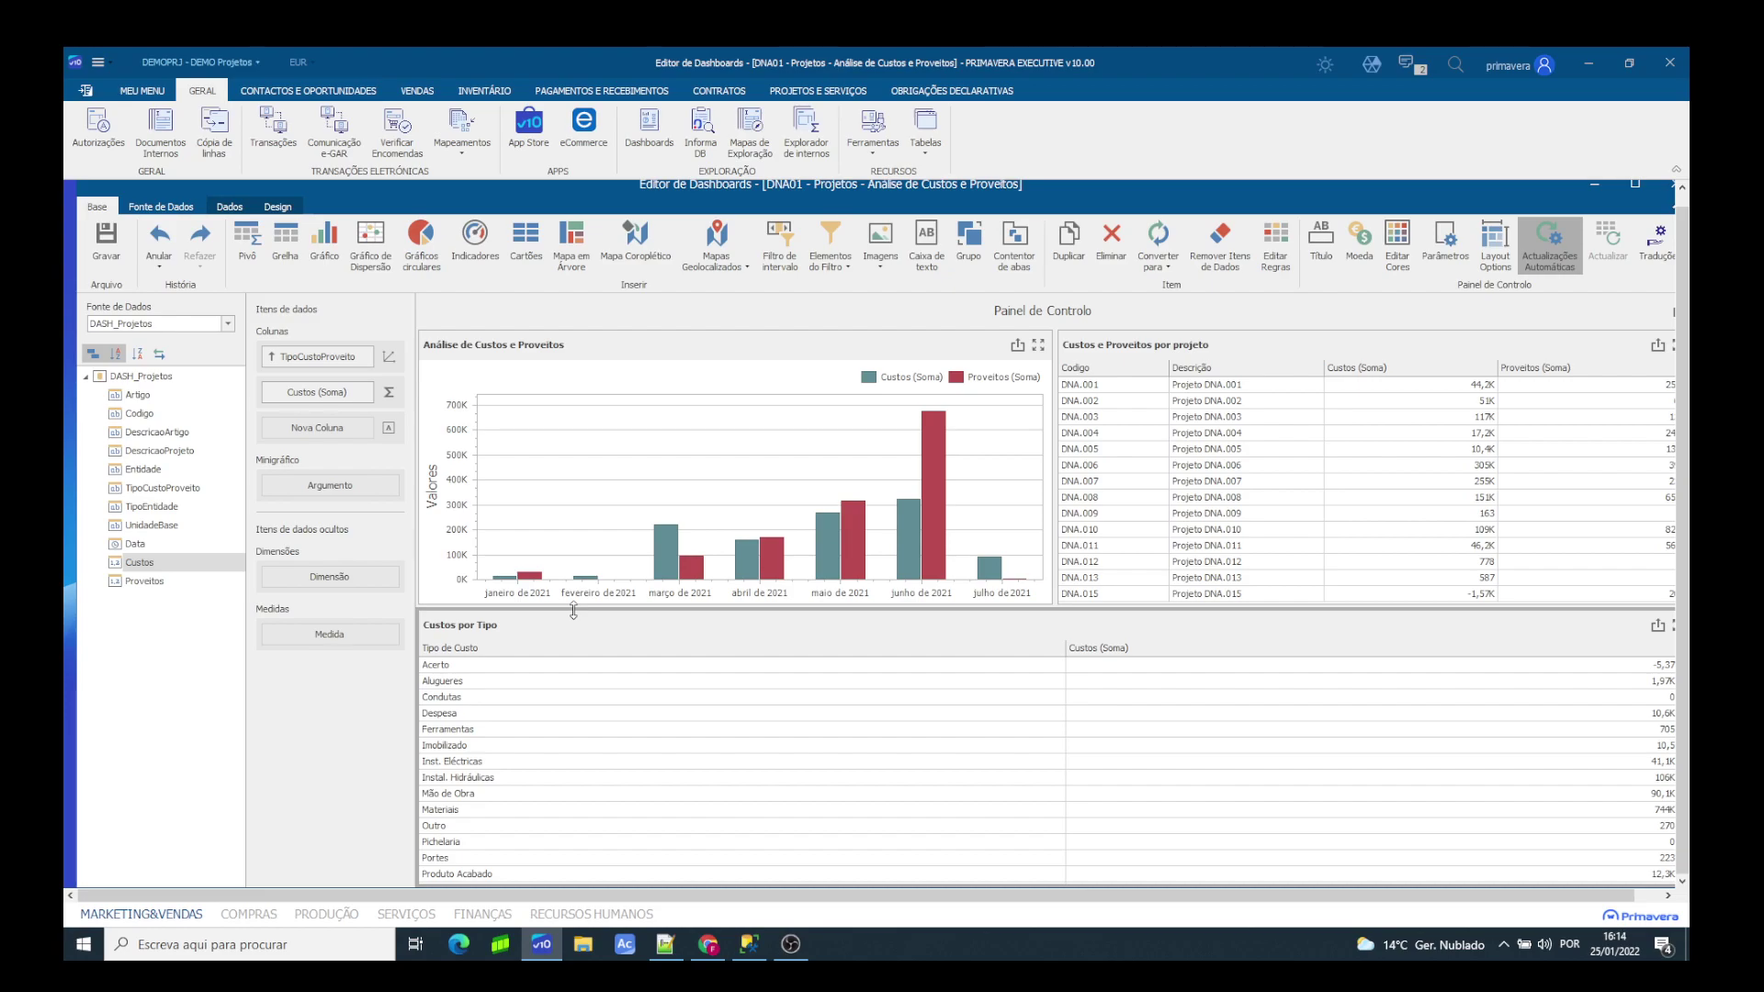
Step: Insert a pie chart beside the Custos por Tipo grid and name it "Gráfico de Custos"
{"action": "left_click", "coordinate": [422, 246]}
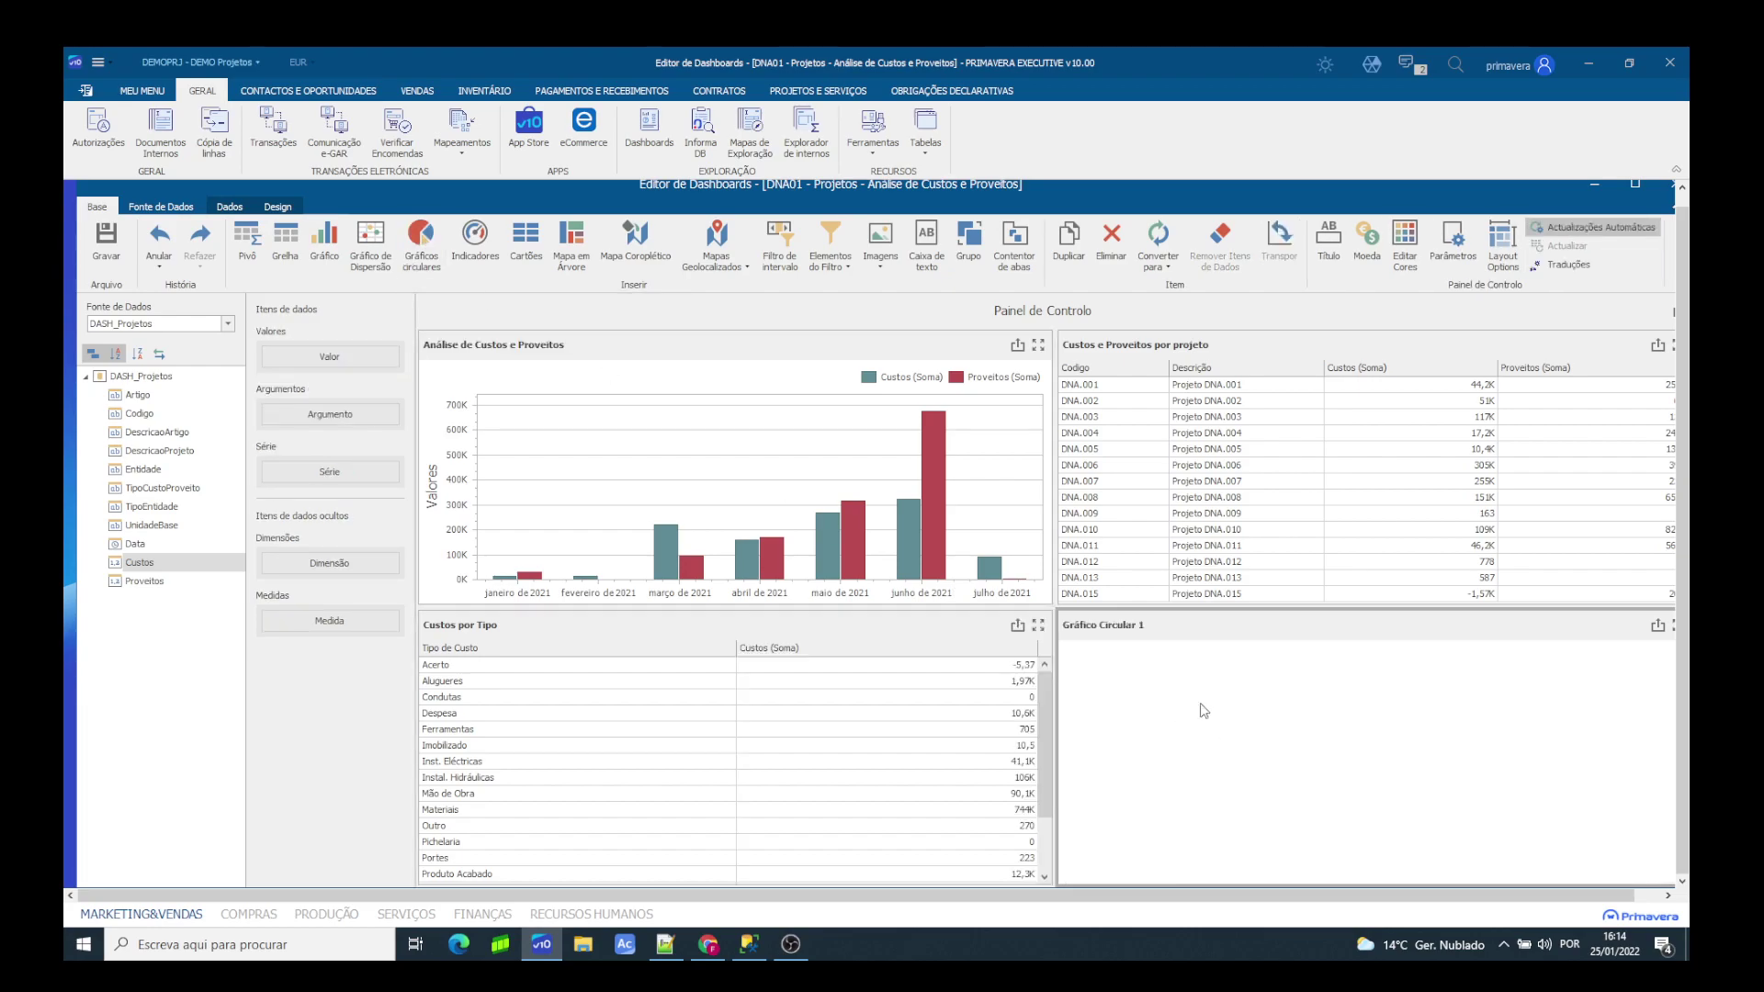
{"action": "right_click", "coordinate": [1155, 674]}
{"action": "mouse_move", "coordinate": [1208, 386]}
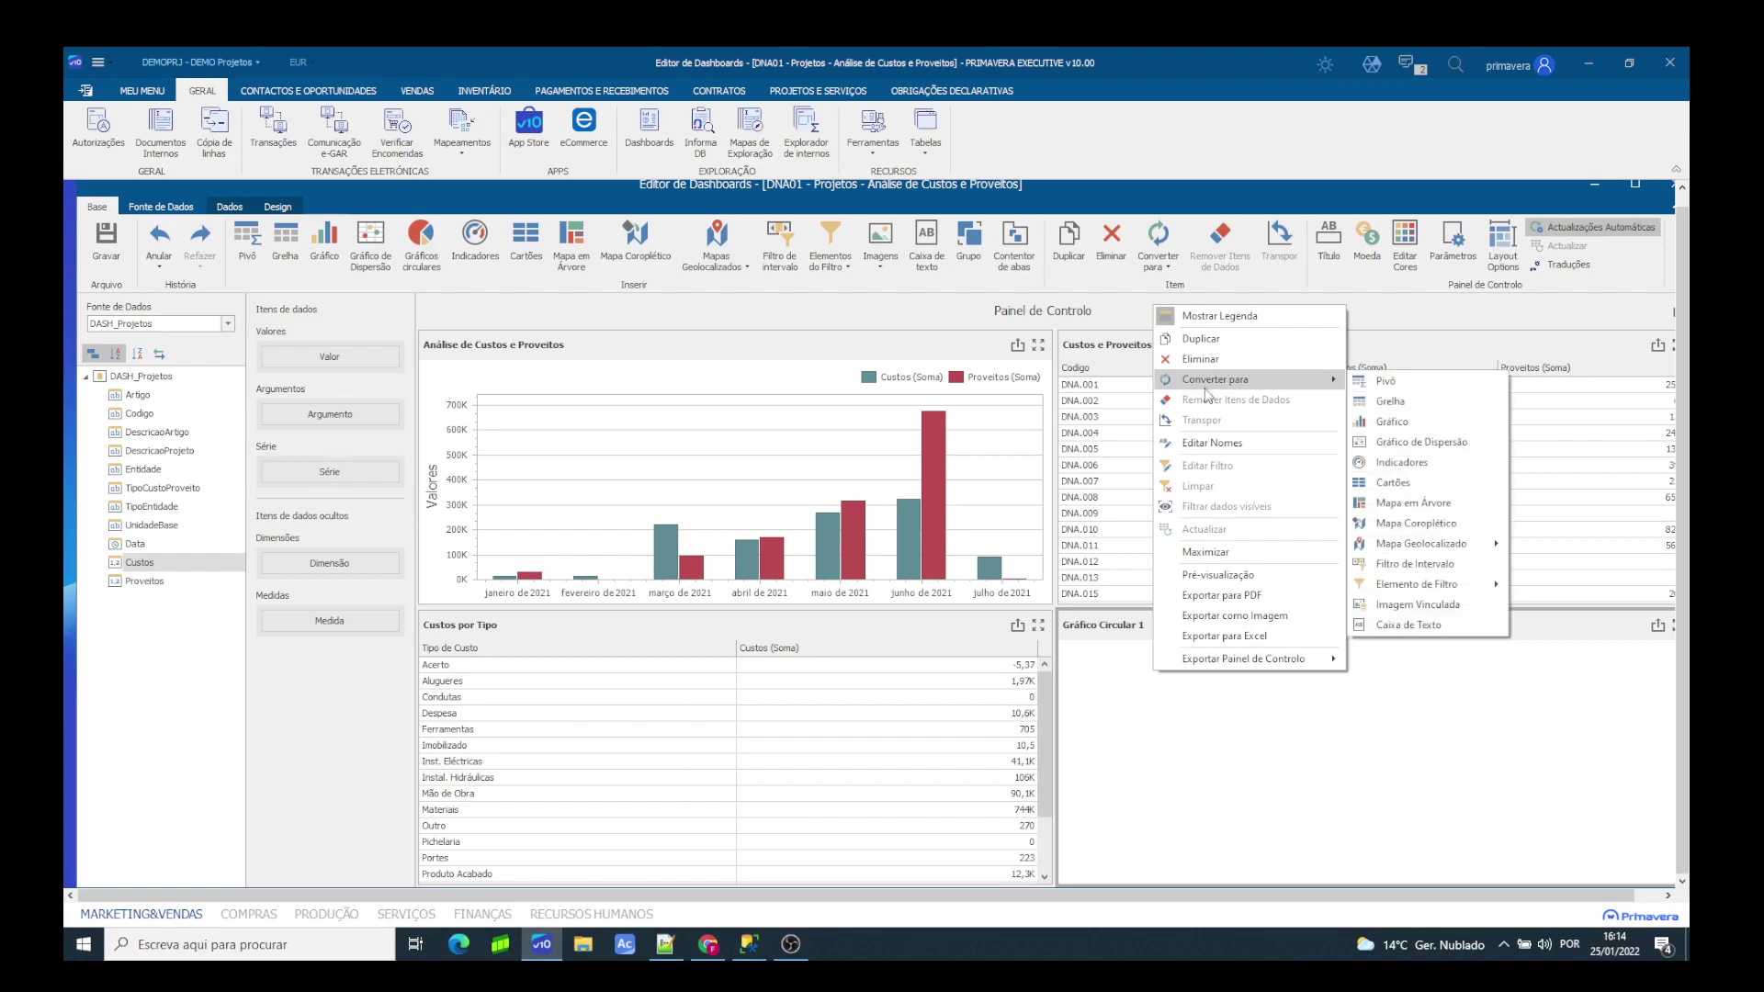
{"action": "left_click", "coordinate": [1213, 443]}
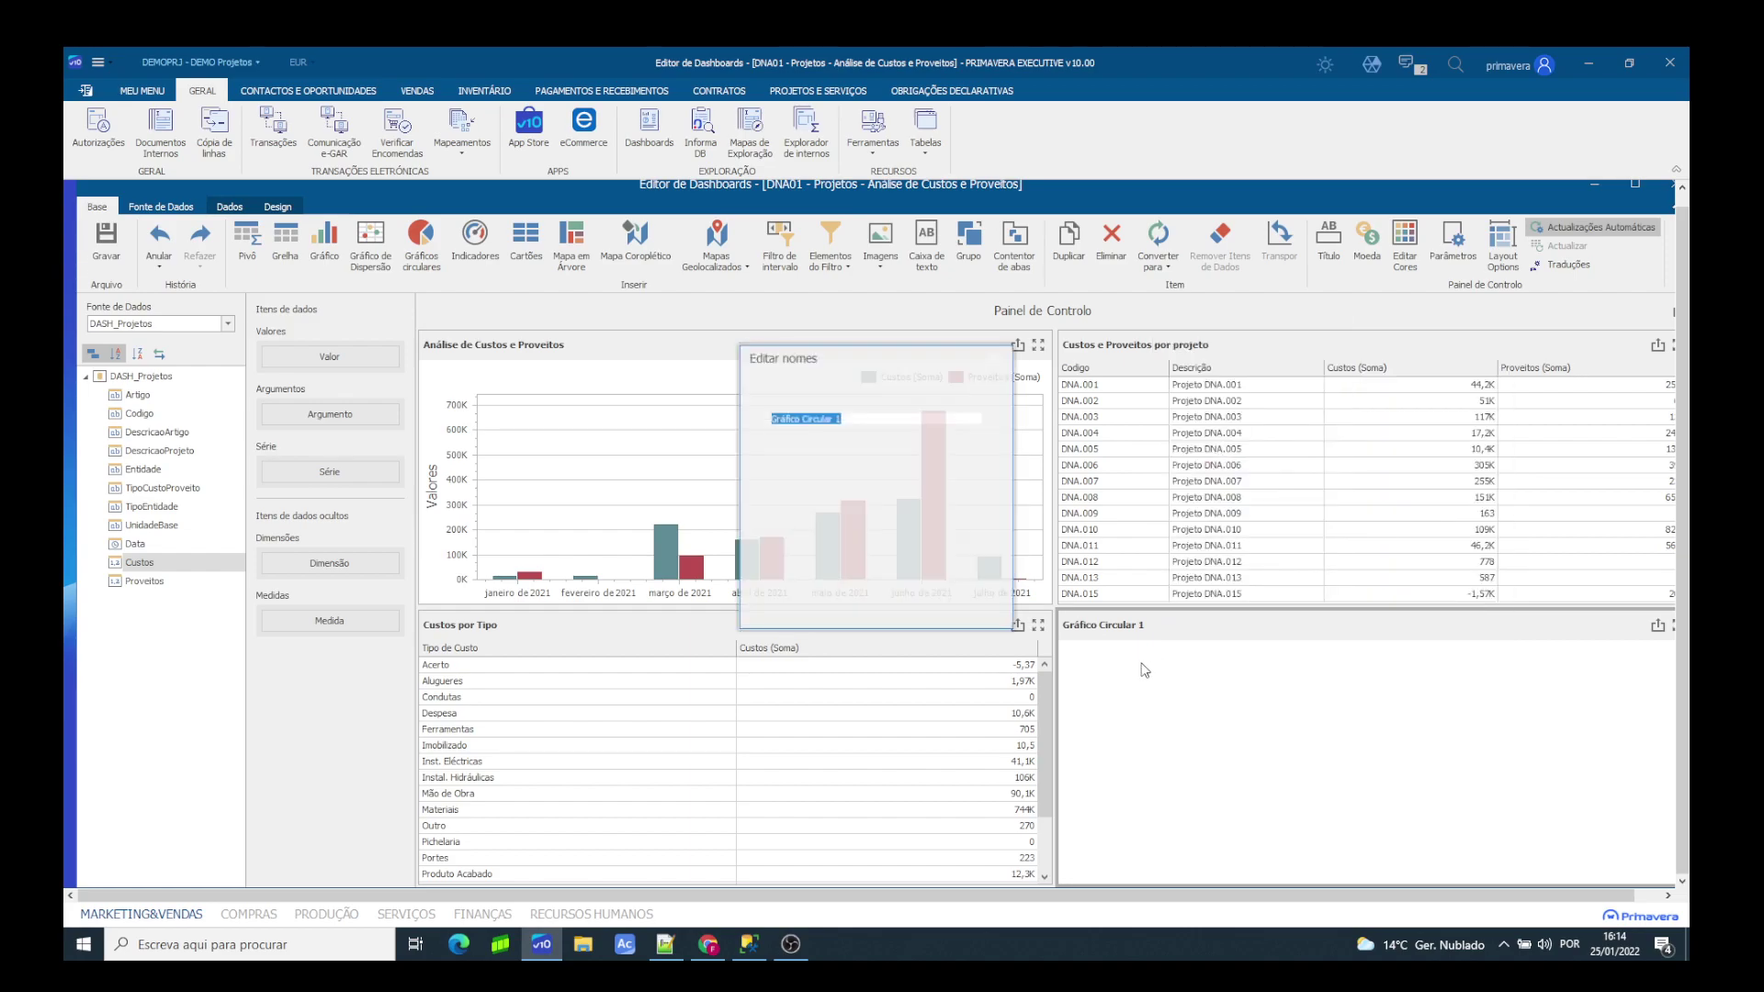
{"action": "type", "text": "Grá"}
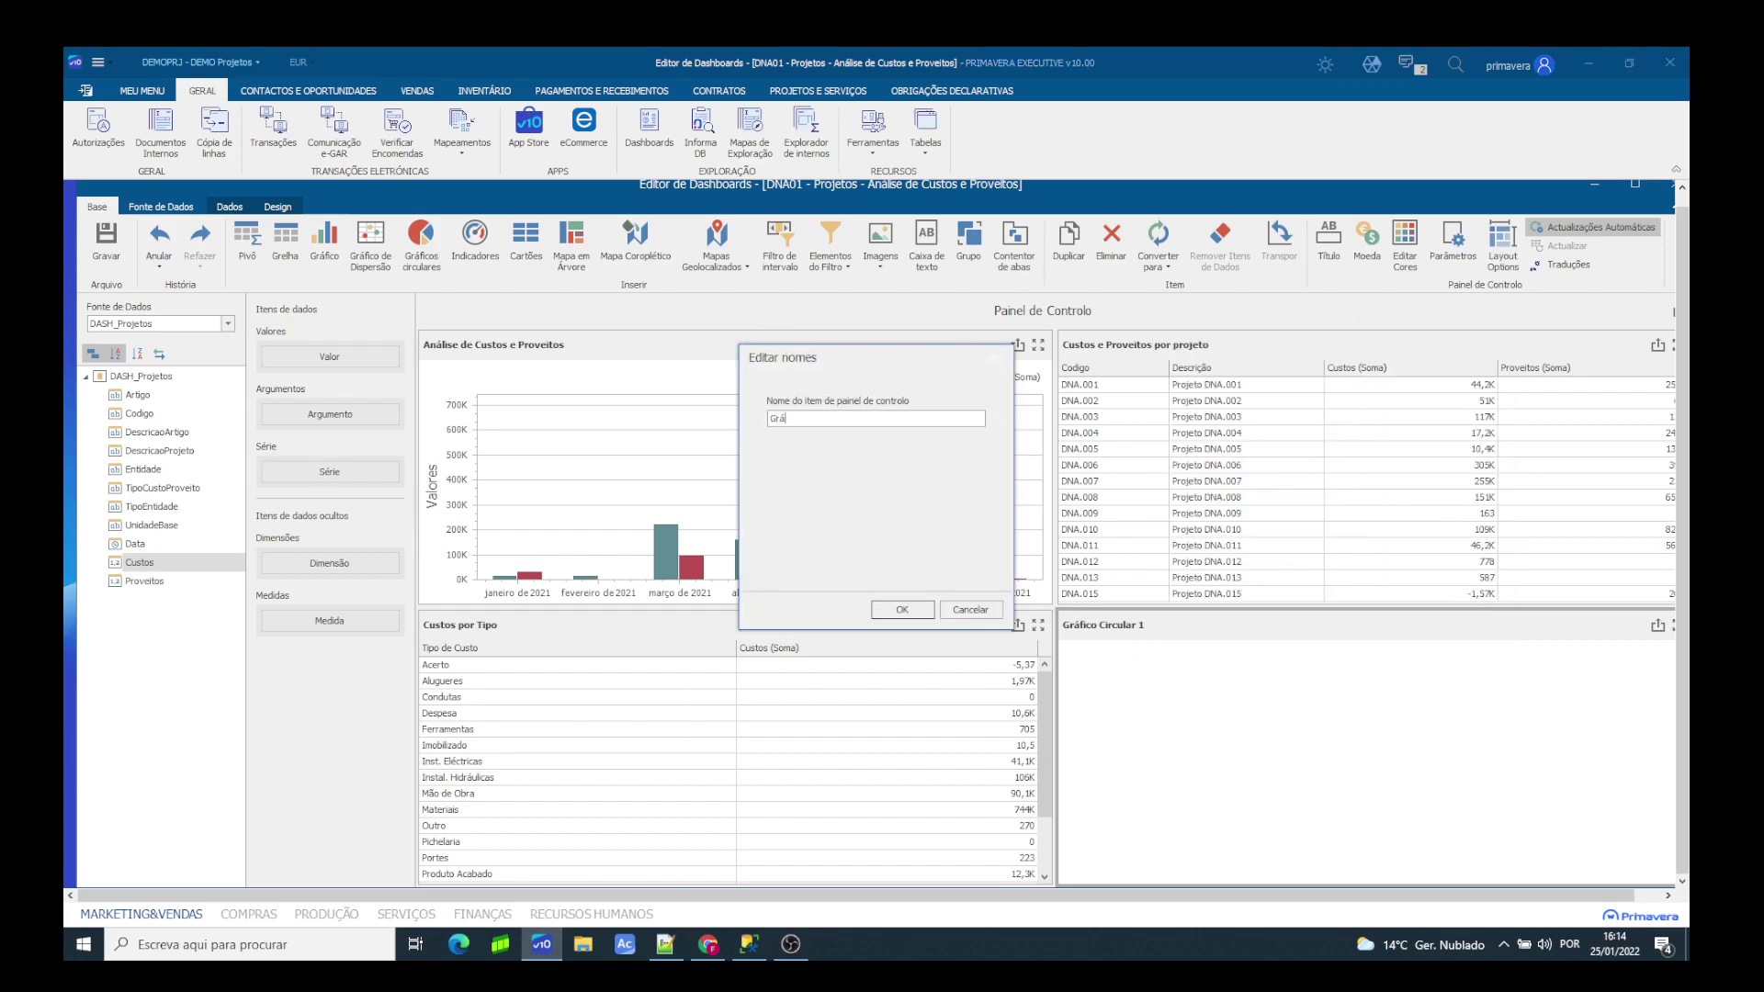
{"action": "type", "text": "fico de Custos"}
{"action": "left_click", "coordinate": [902, 610]}
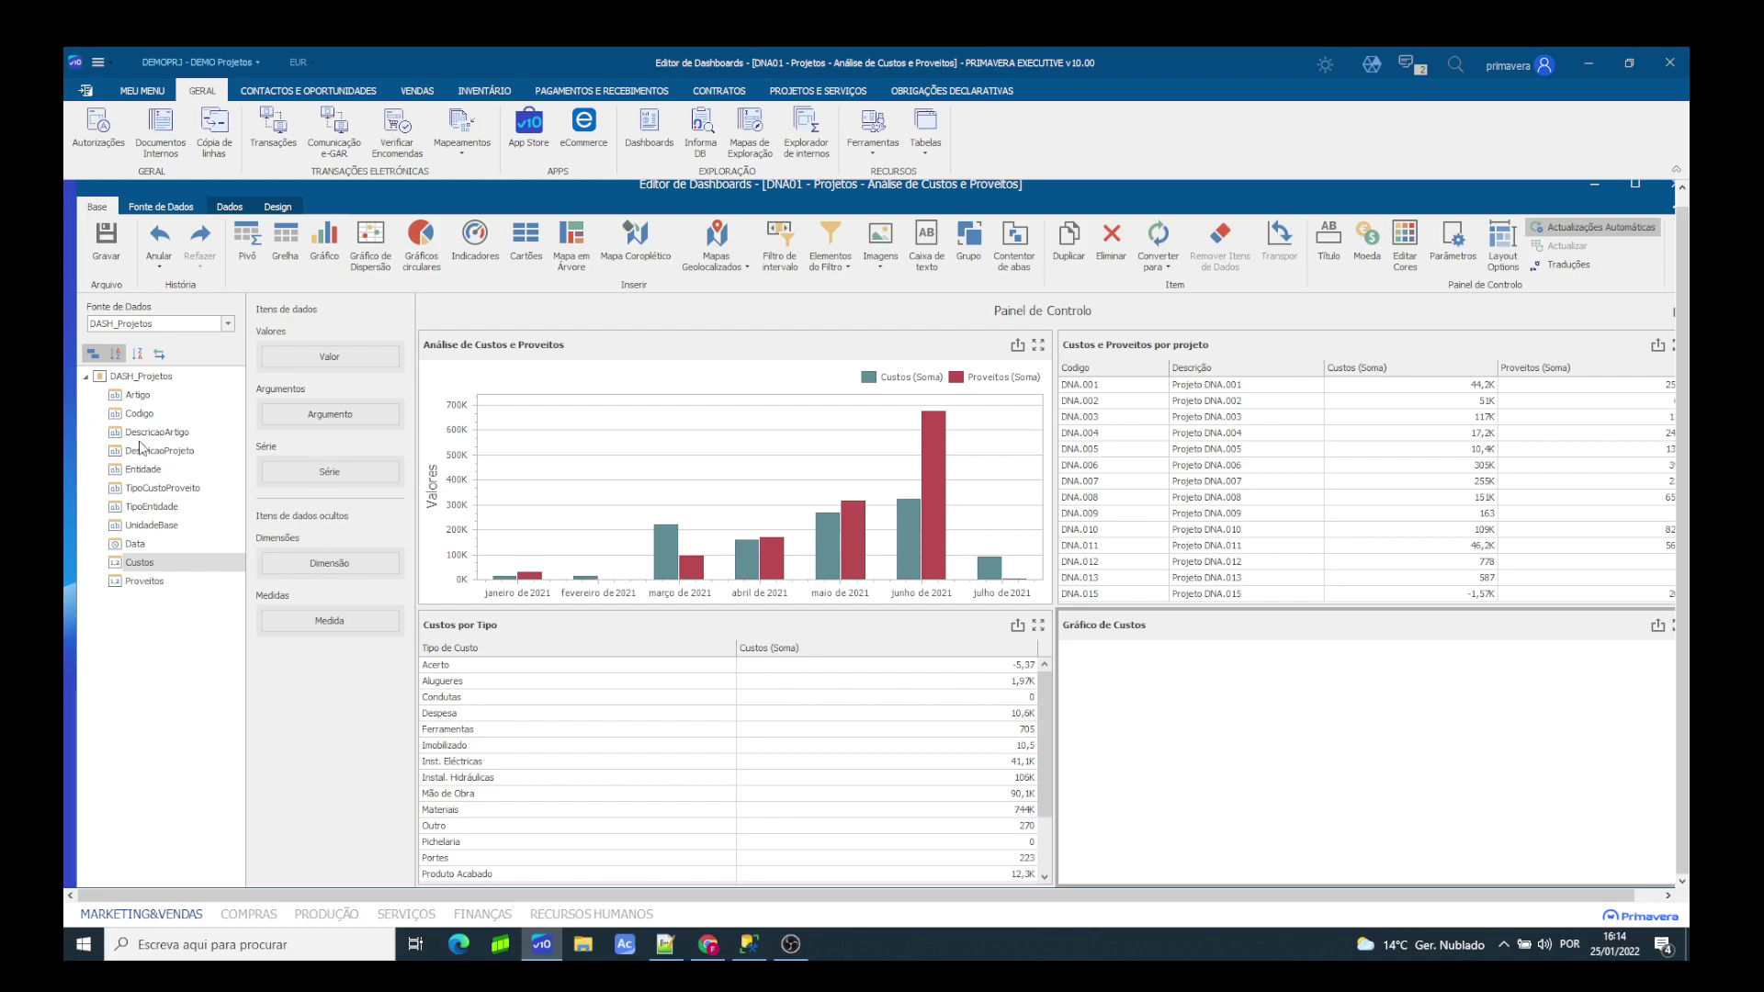
Step: Set Custos as the pie chart's value and TipoCustoProveito as its argument
{"action": "left_click", "coordinate": [140, 565]}
{"action": "left_click_drag", "start_coordinate": [140, 568], "coordinate": [317, 363]}
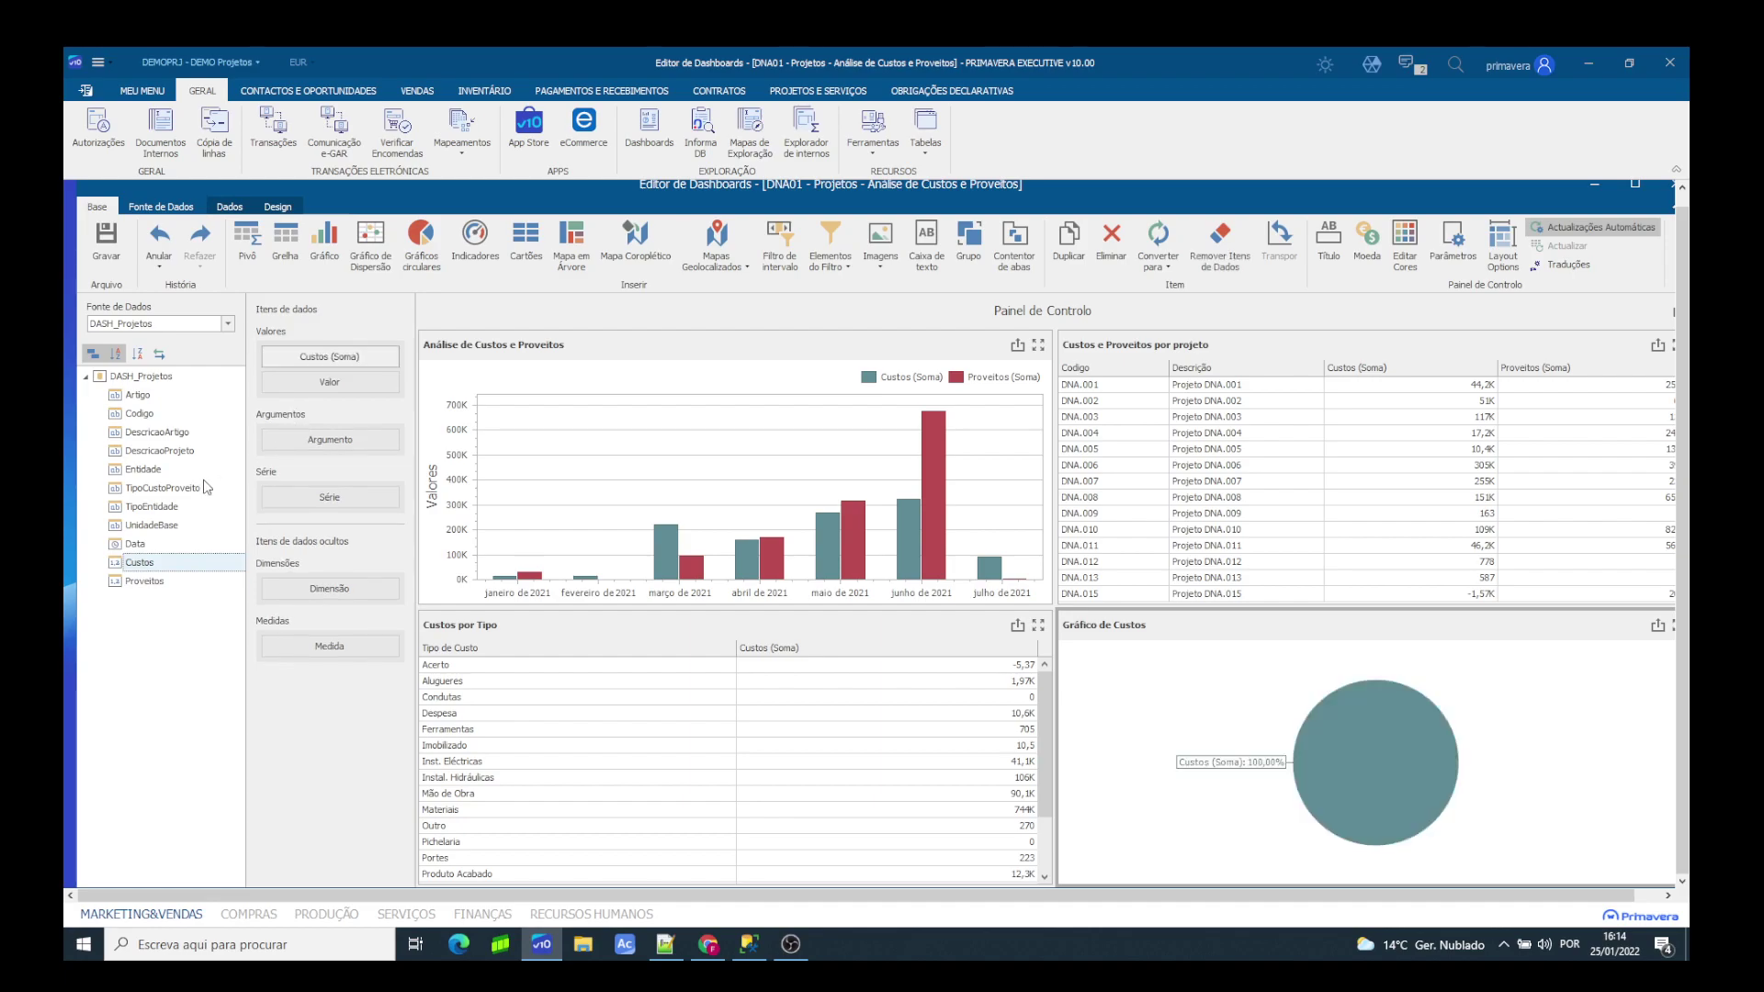
{"action": "left_click", "coordinate": [178, 494]}
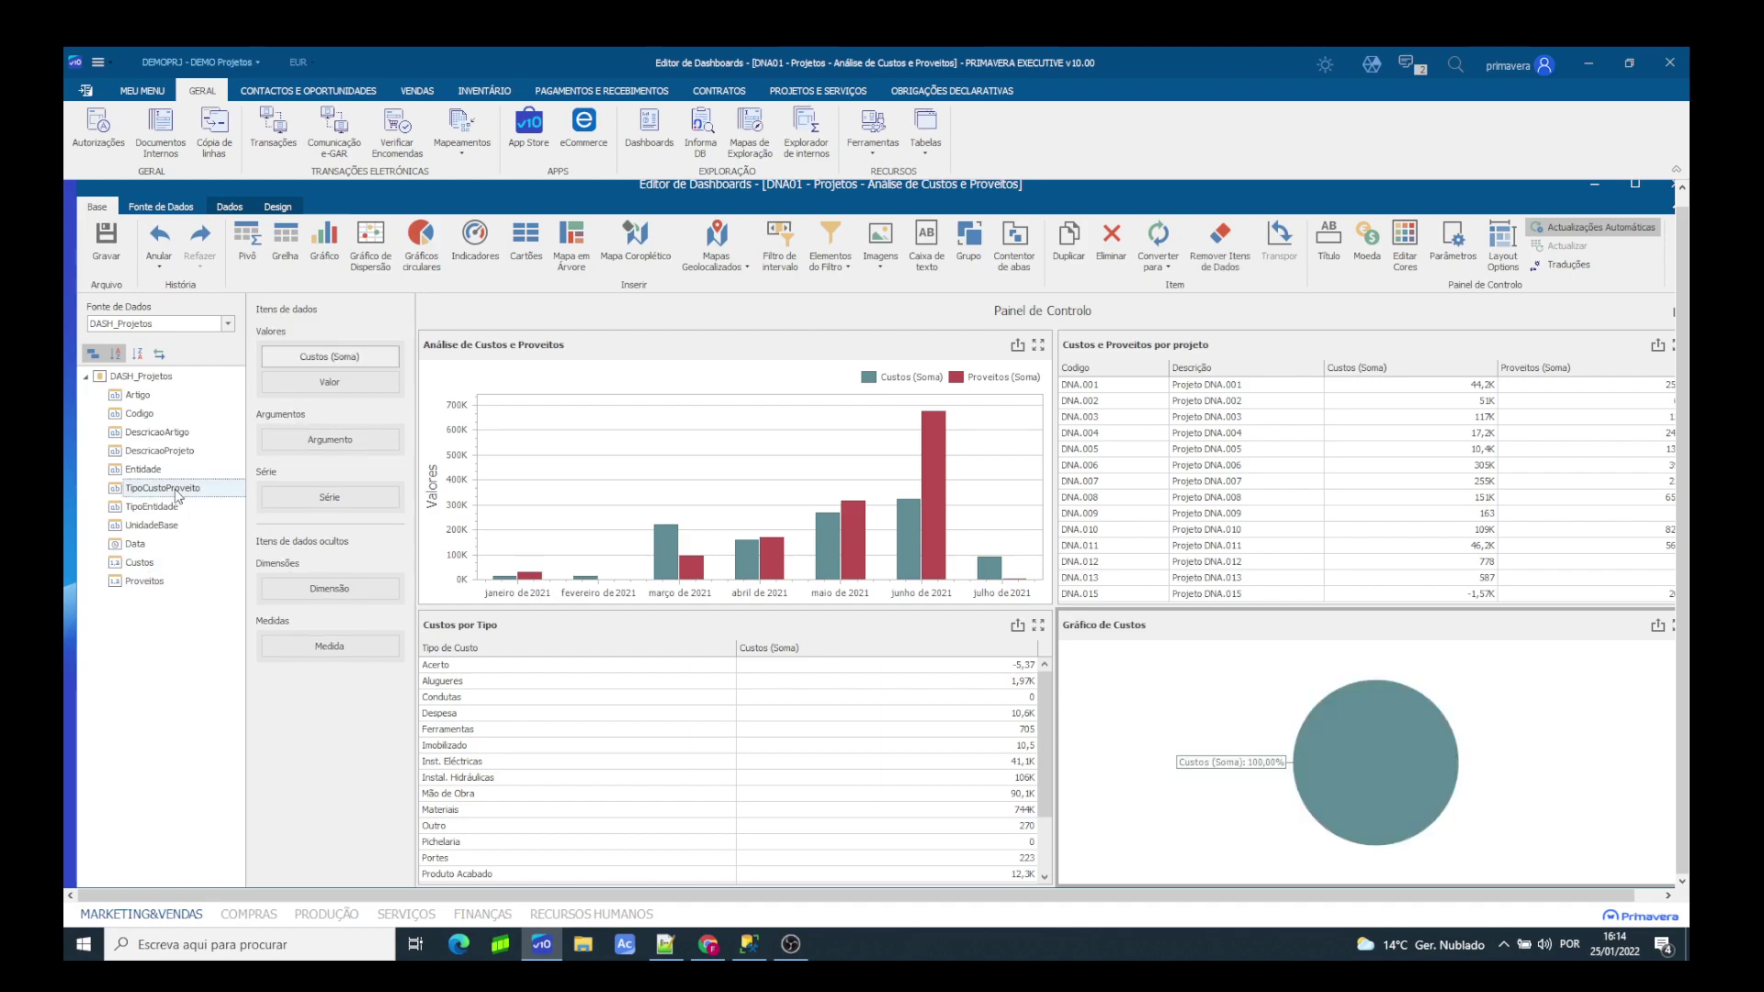
{"action": "left_click_drag", "start_coordinate": [178, 495], "coordinate": [322, 441]}
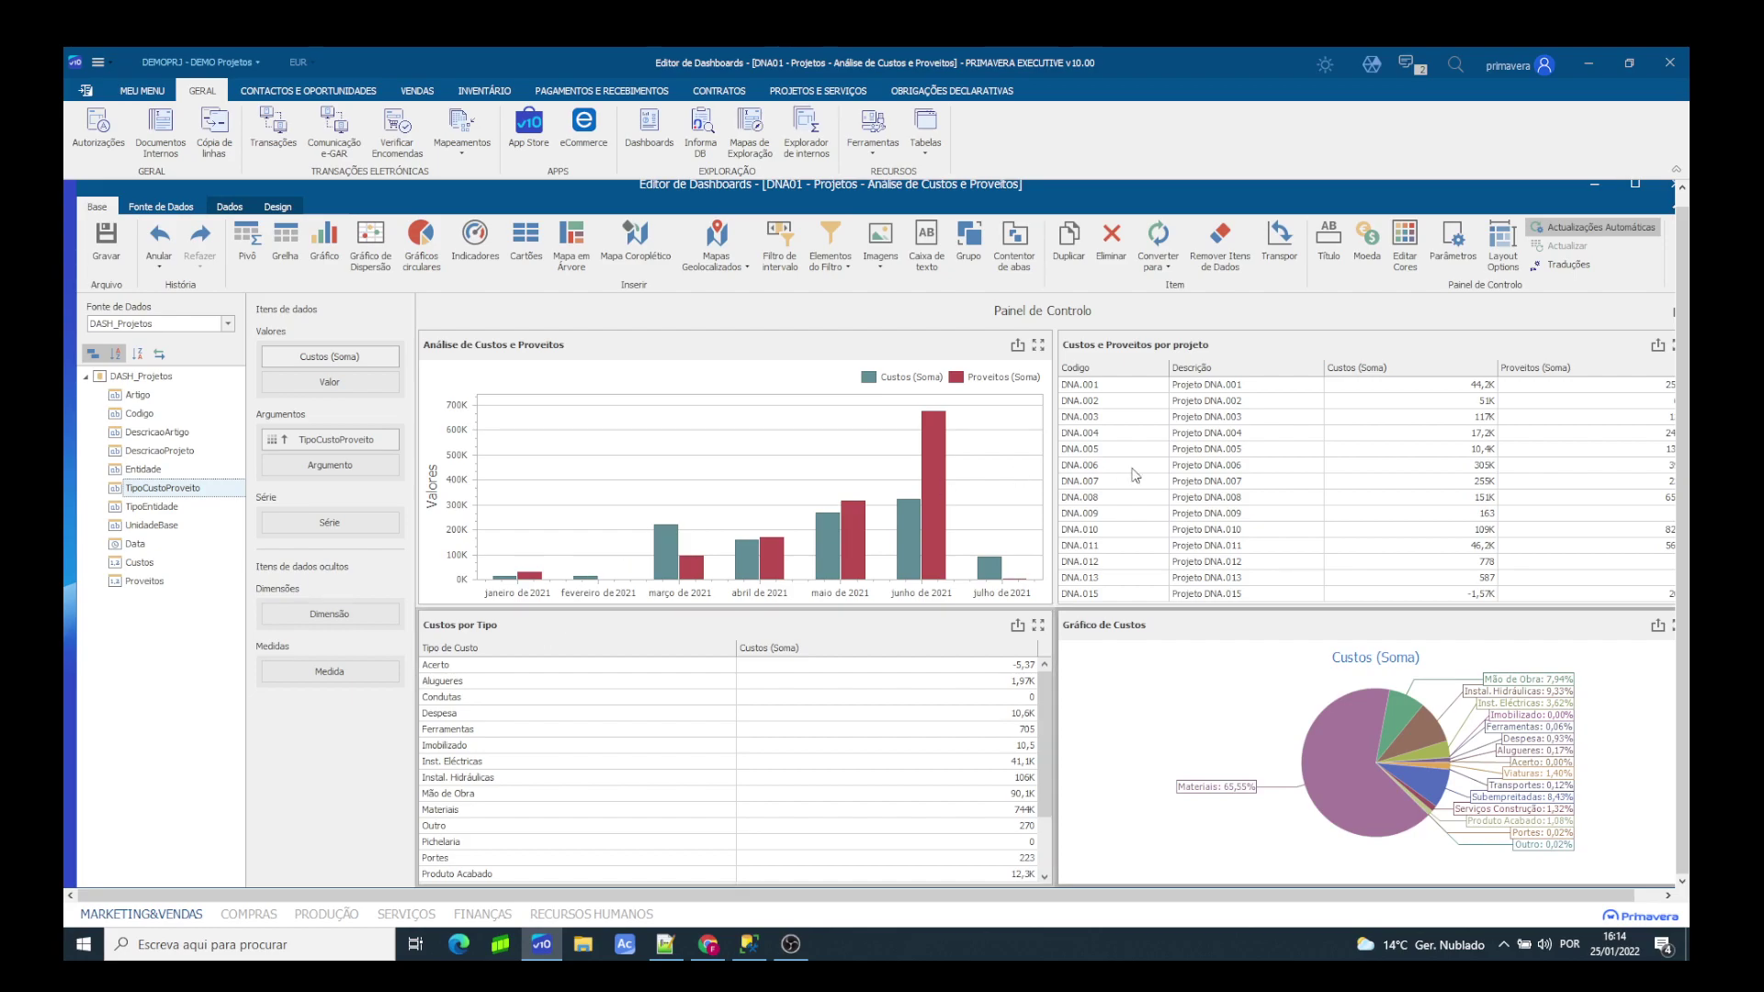
Step: Enable multiple master filters and drill-down on the monthly chart, and multiple master filters on the project grid
{"action": "mouse_move", "coordinate": [937, 537]}
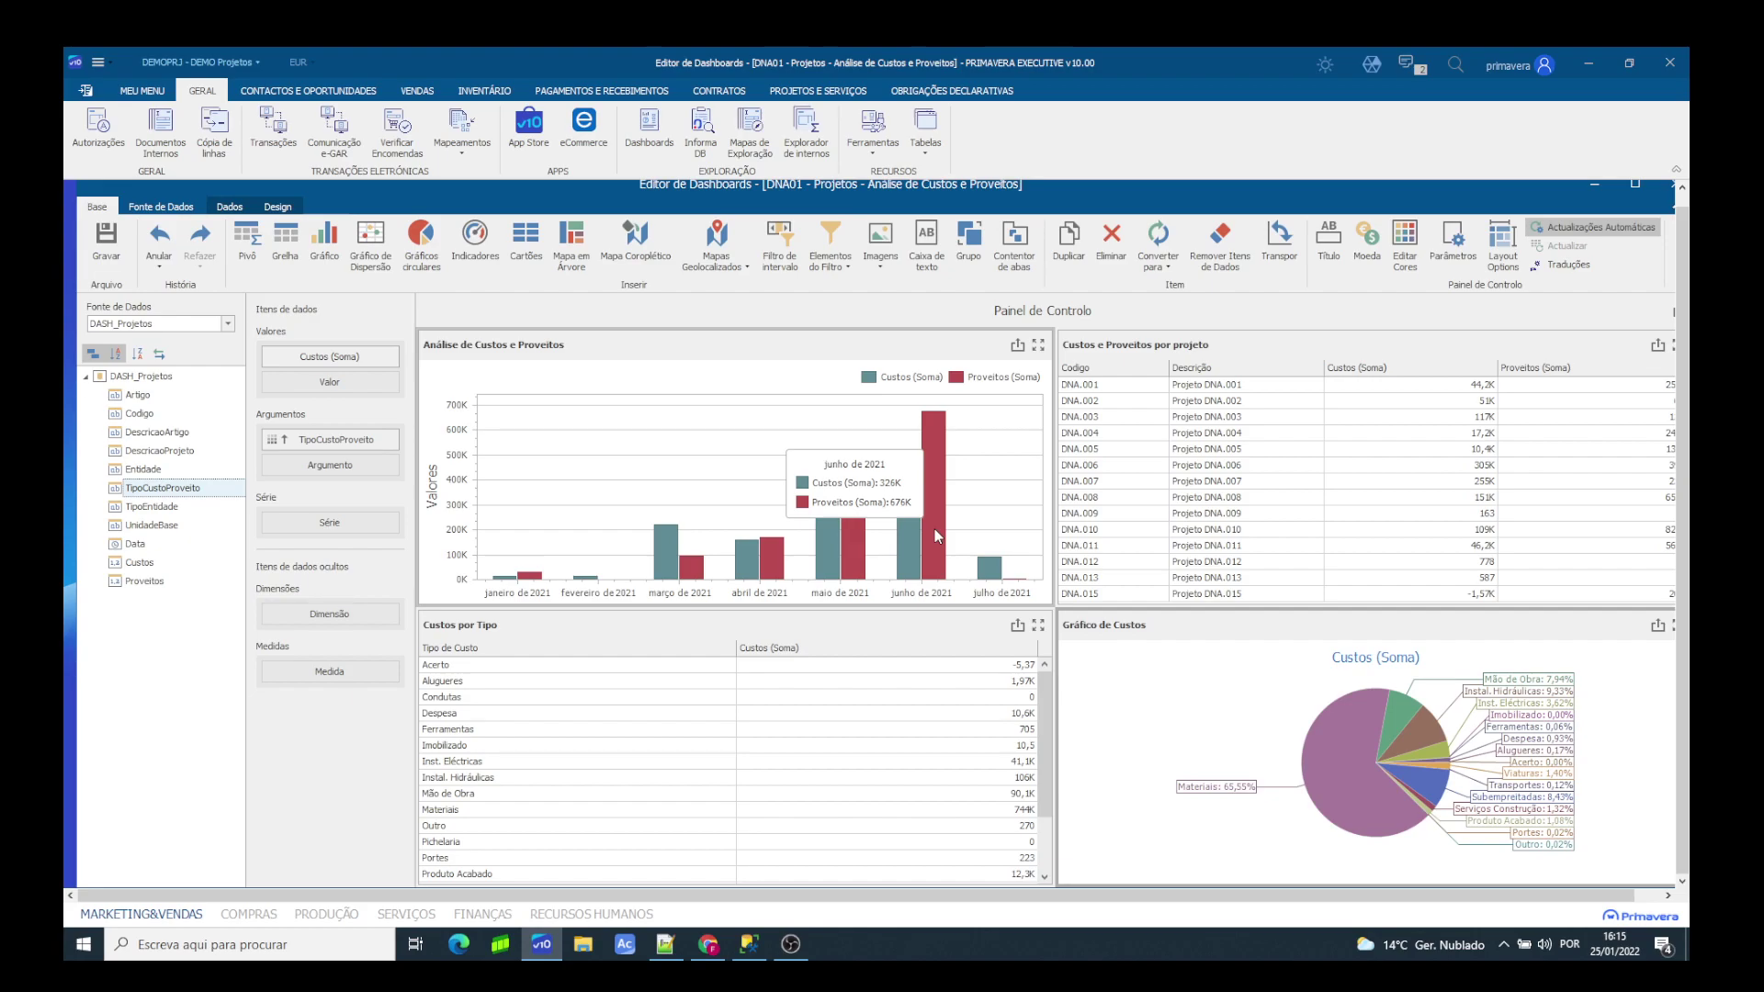
{"action": "left_click", "coordinate": [736, 344]}
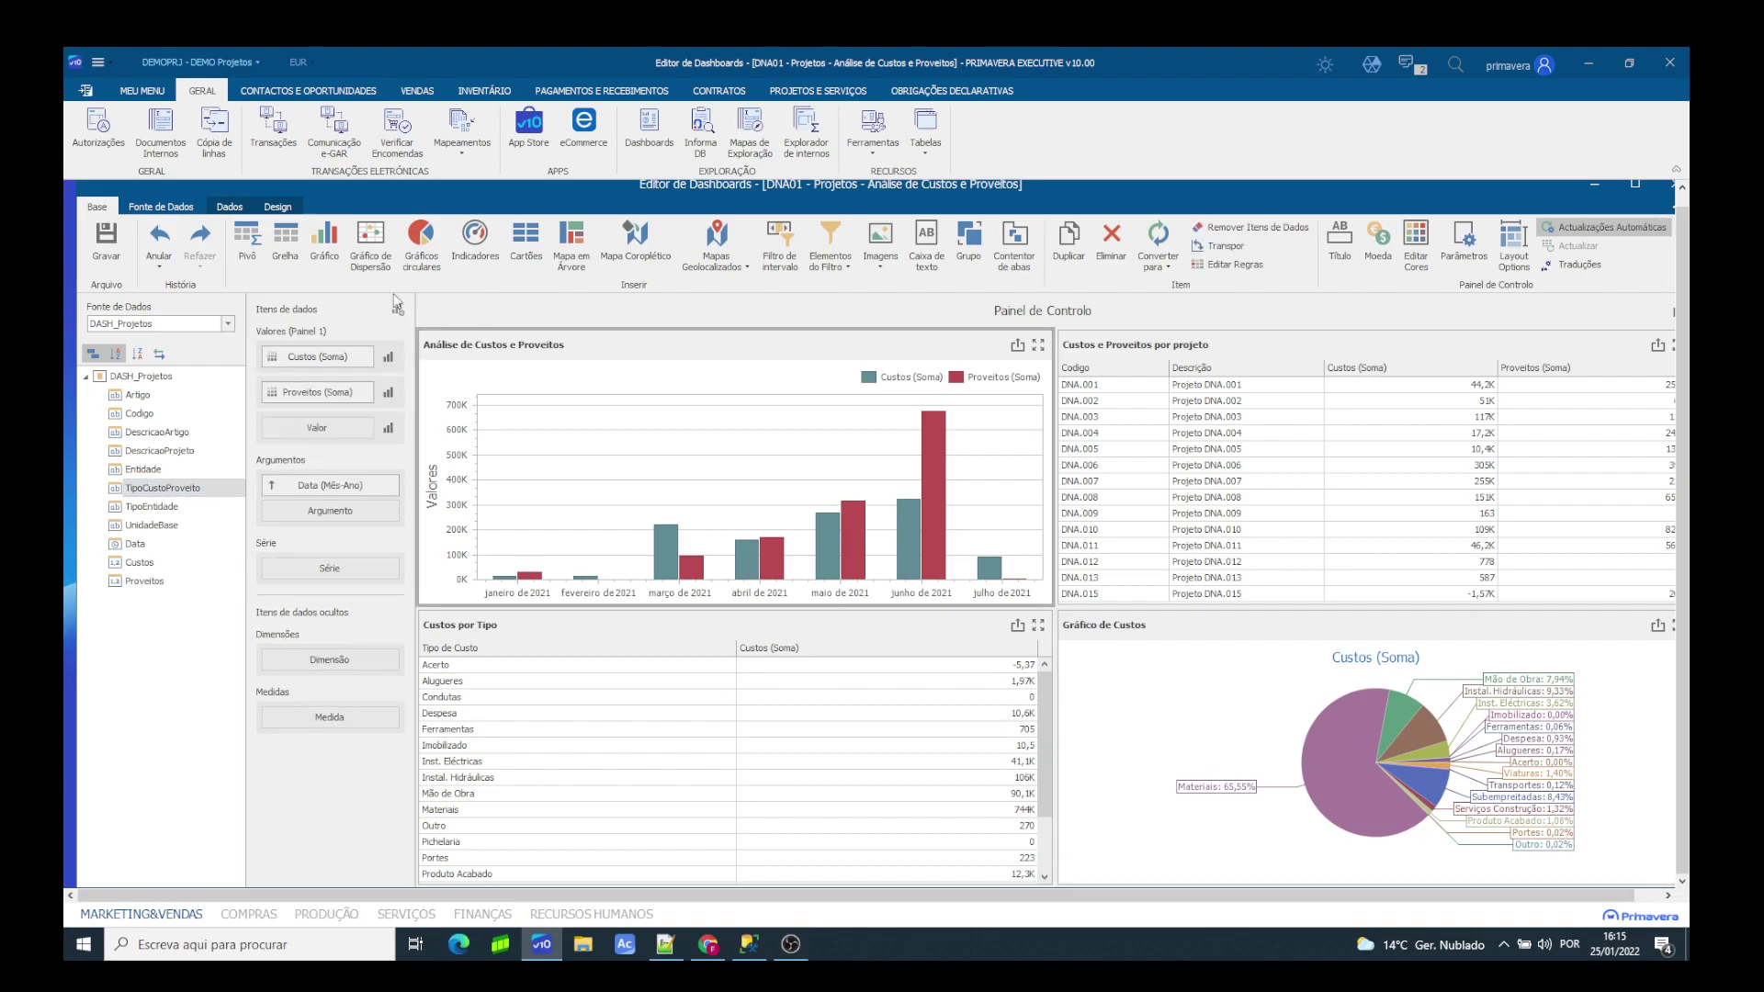
{"action": "left_click", "coordinate": [229, 208]}
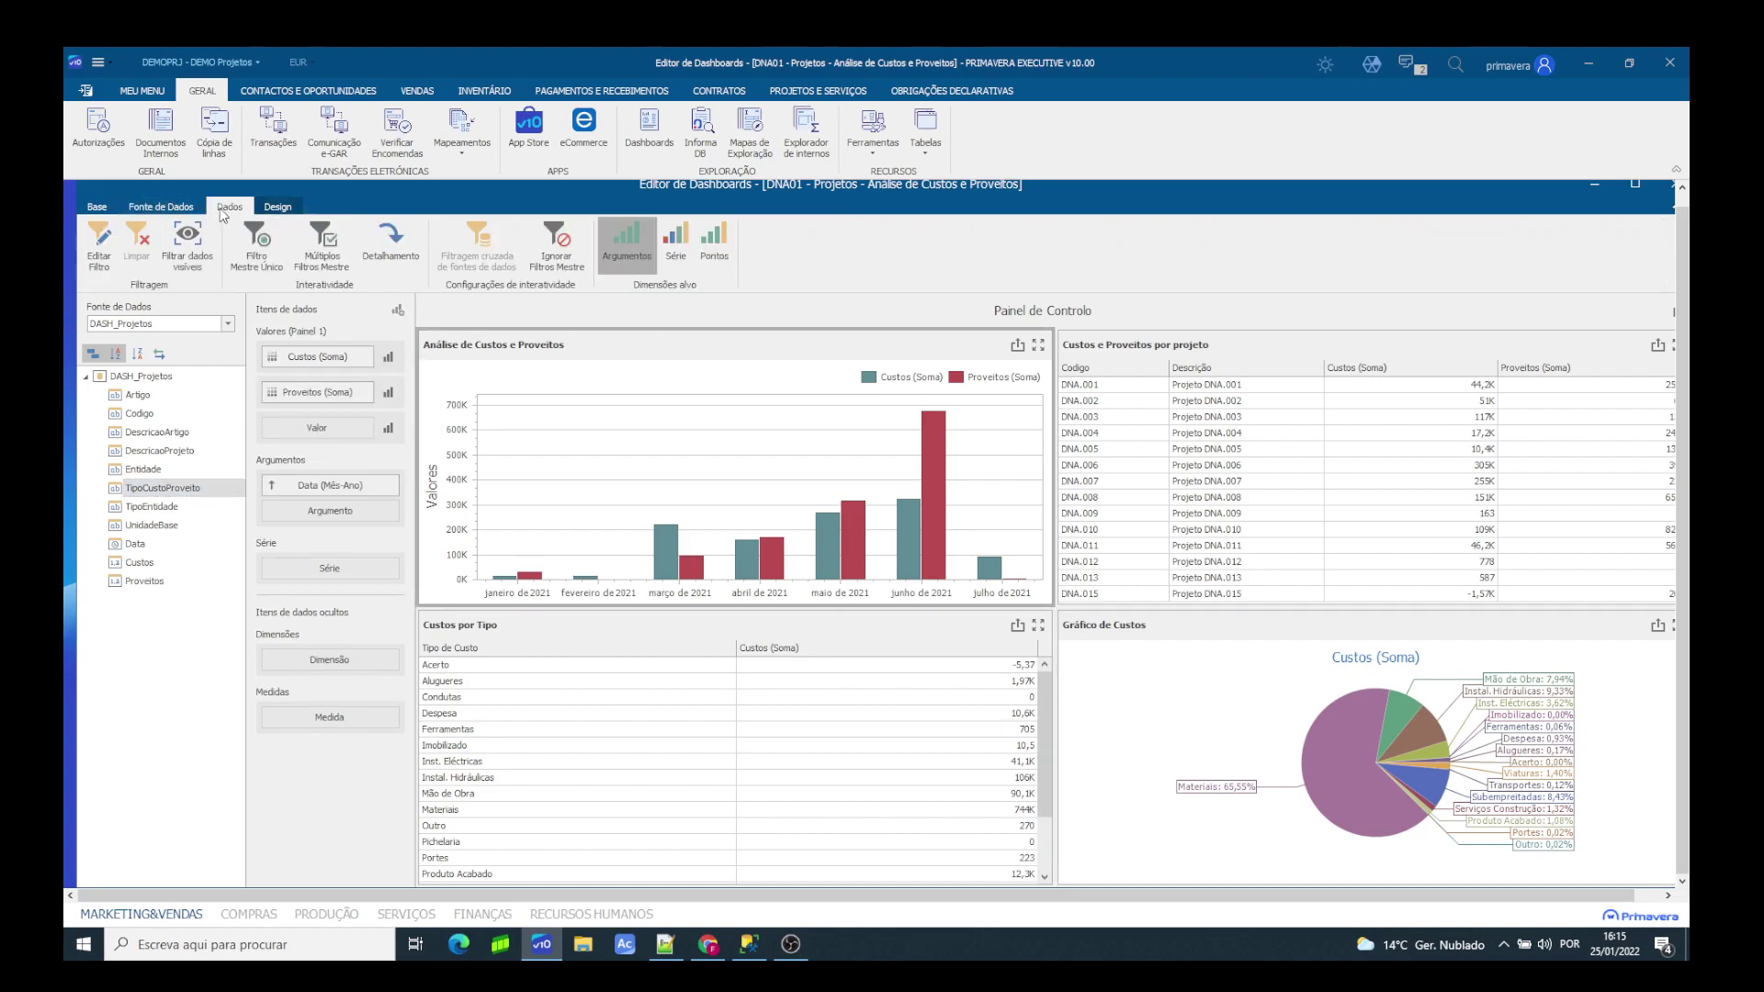
{"action": "left_click", "coordinate": [317, 240]}
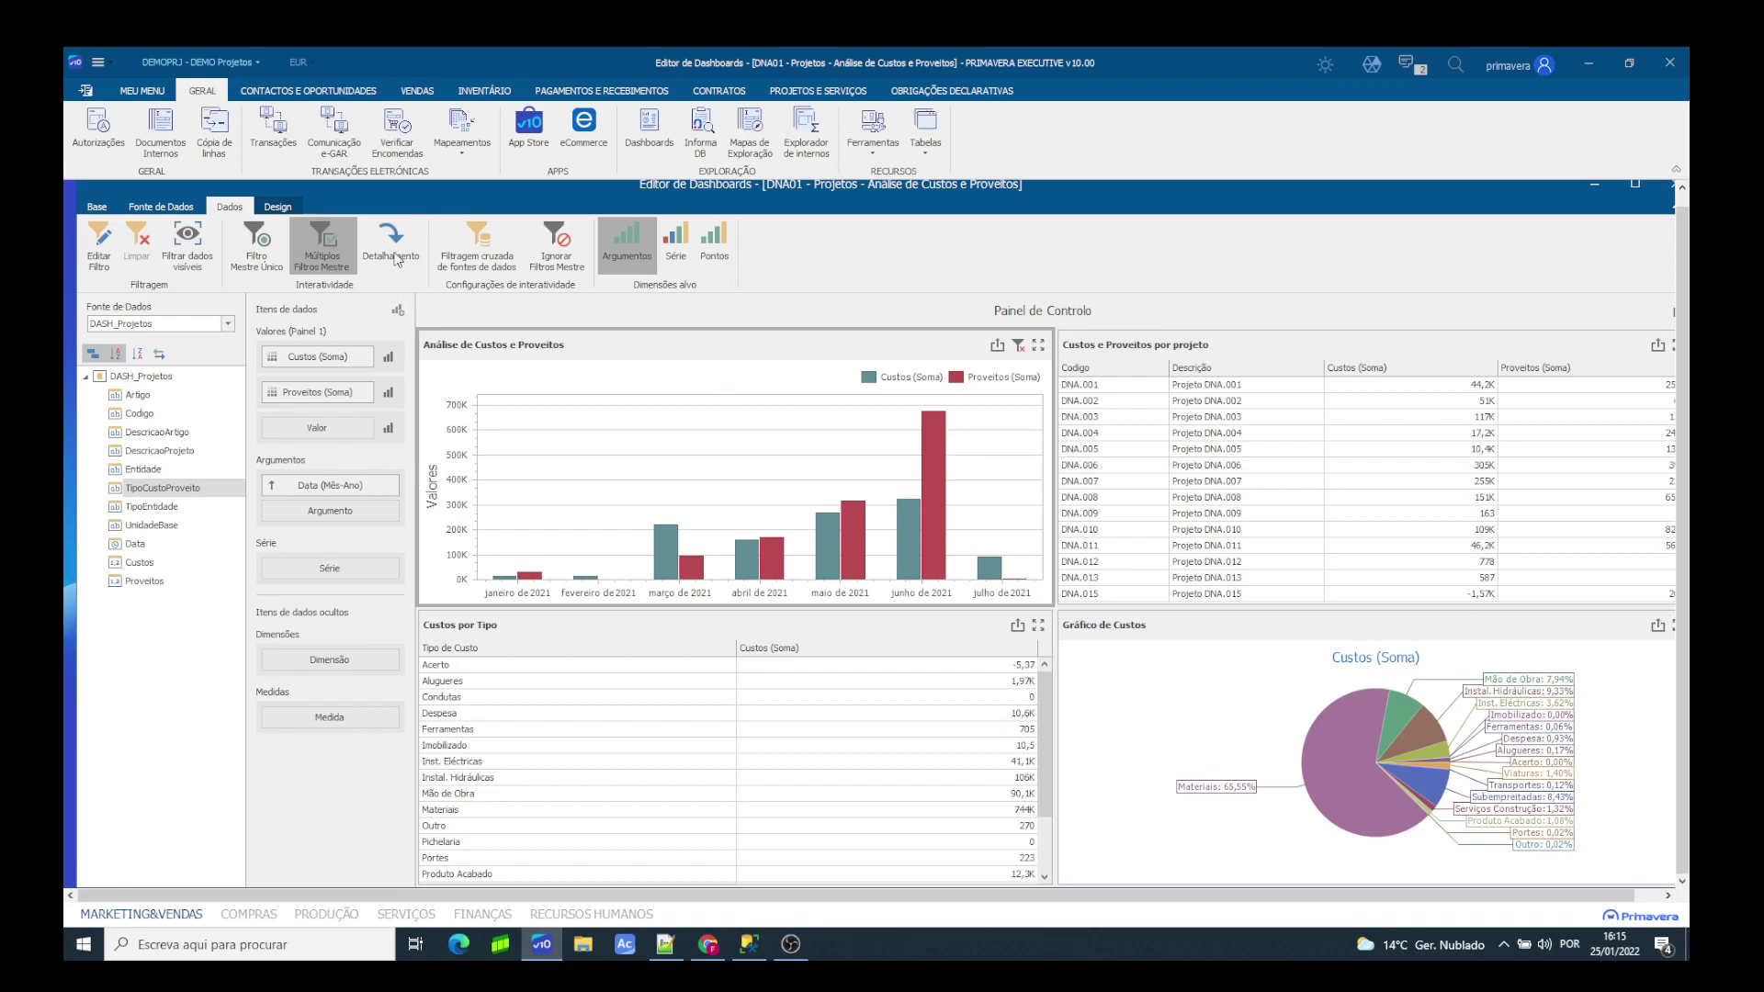
{"action": "left_click", "coordinate": [395, 259]}
{"action": "left_click", "coordinate": [1186, 419]}
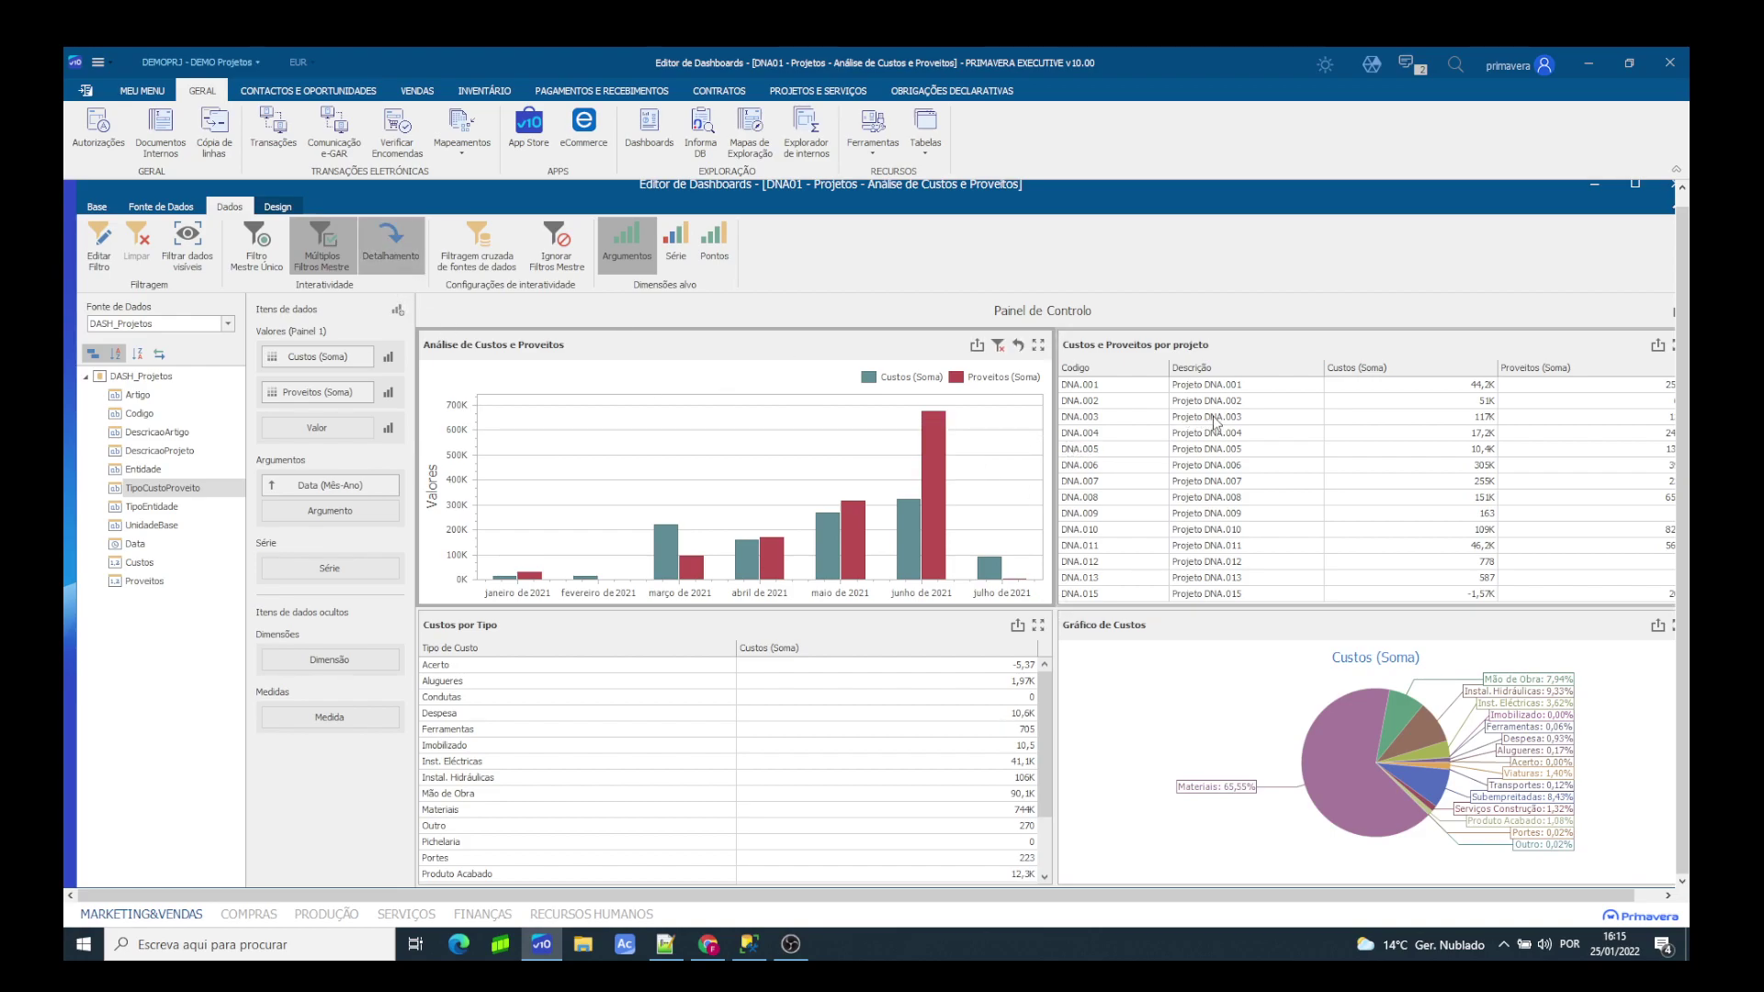
{"action": "left_click", "coordinate": [331, 257]}
{"action": "mouse_move", "coordinate": [738, 477]}
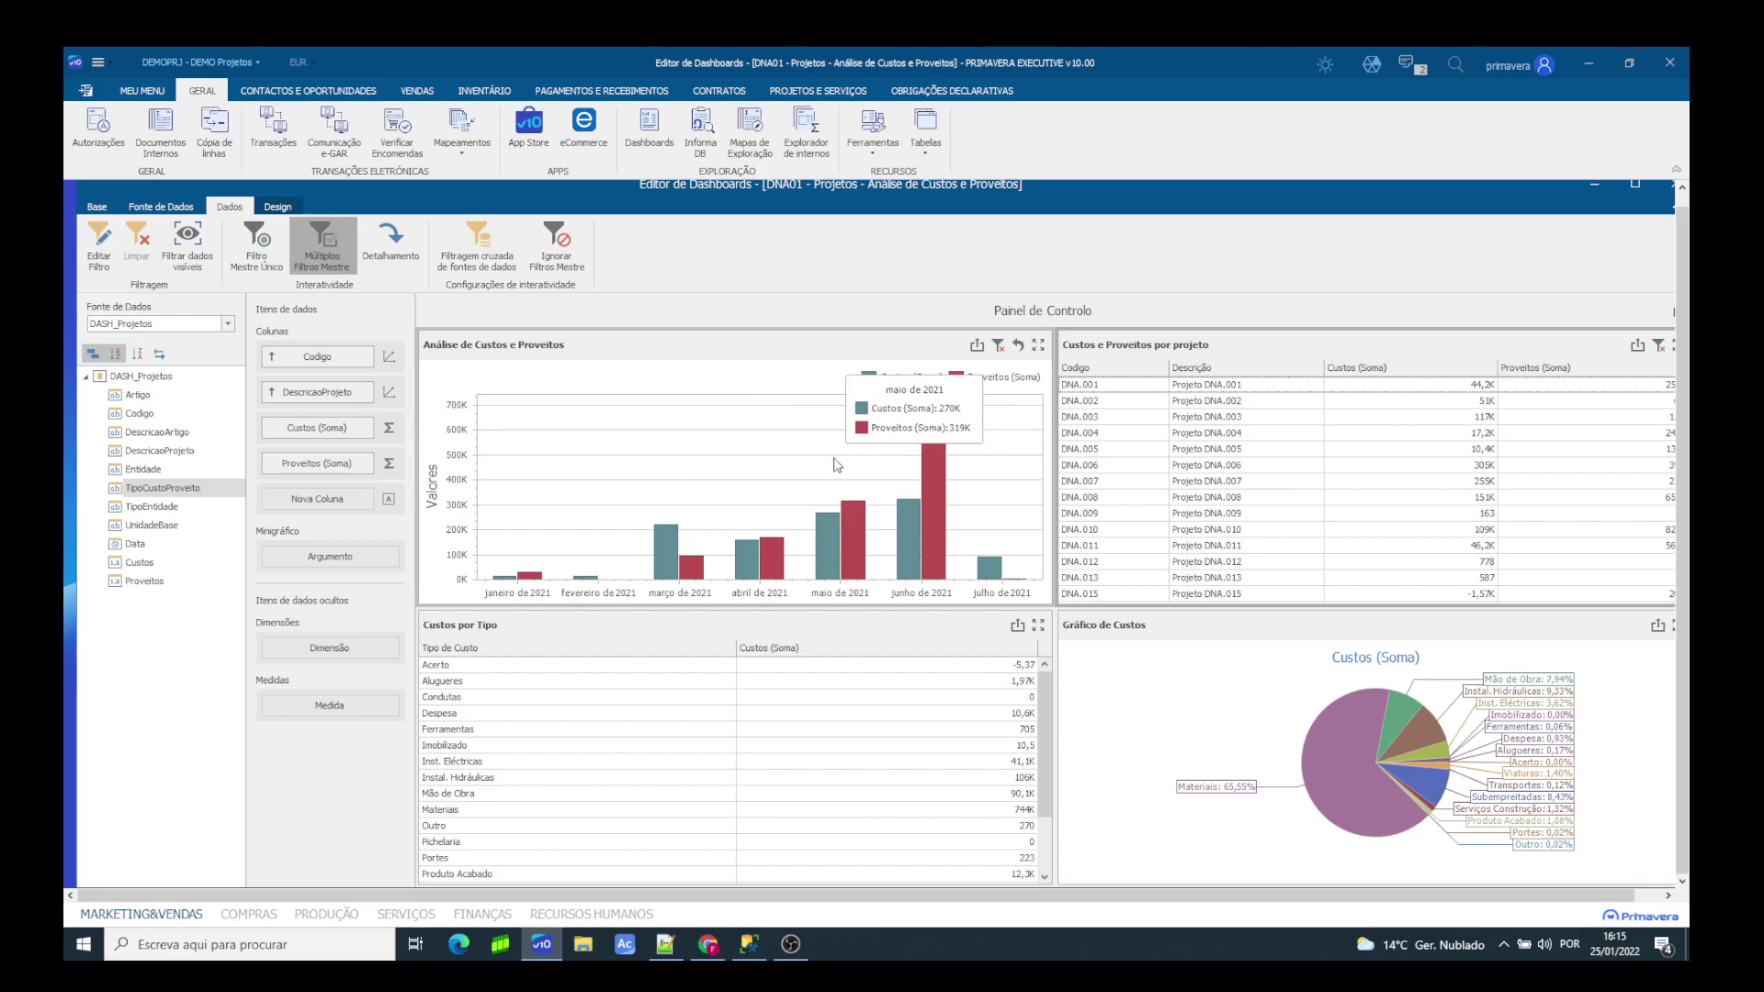
Step: Test the interactivity by filtering on julho de 2021 in the chart and on projects such as DNA.002 to DNA.005 in the grid
{"action": "left_click", "coordinate": [929, 498]}
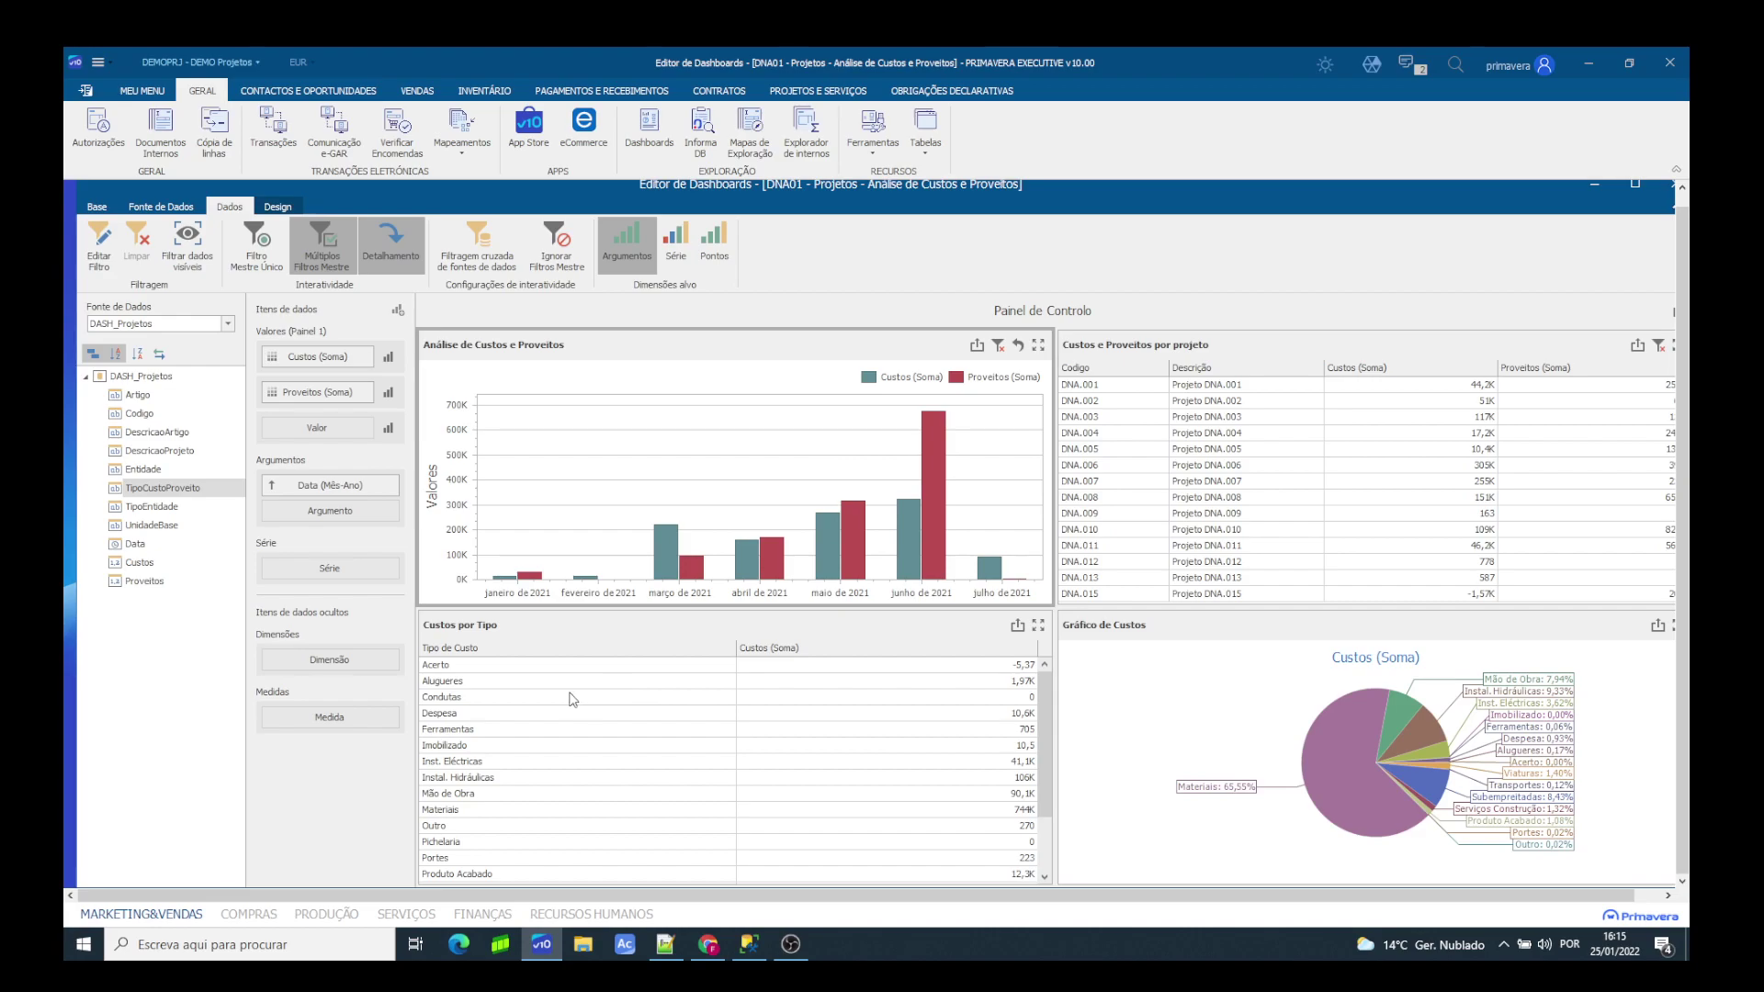
{"action": "left_click", "coordinate": [989, 570]}
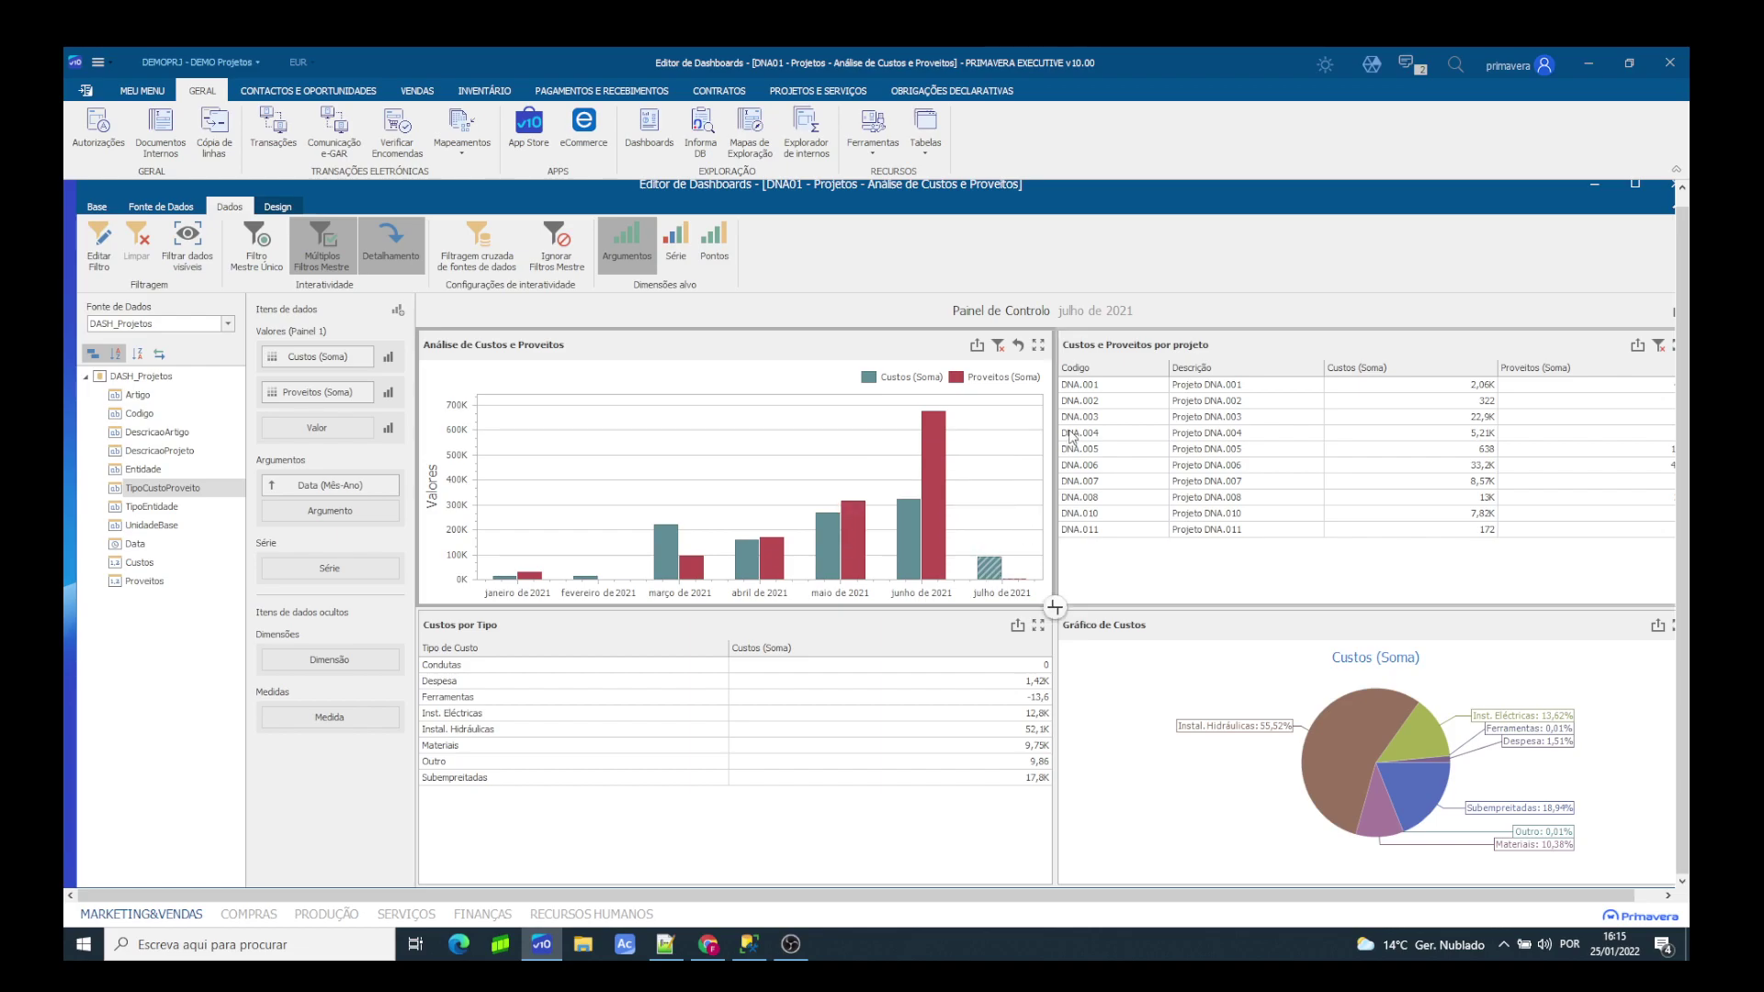
{"action": "left_click", "coordinate": [1094, 390]}
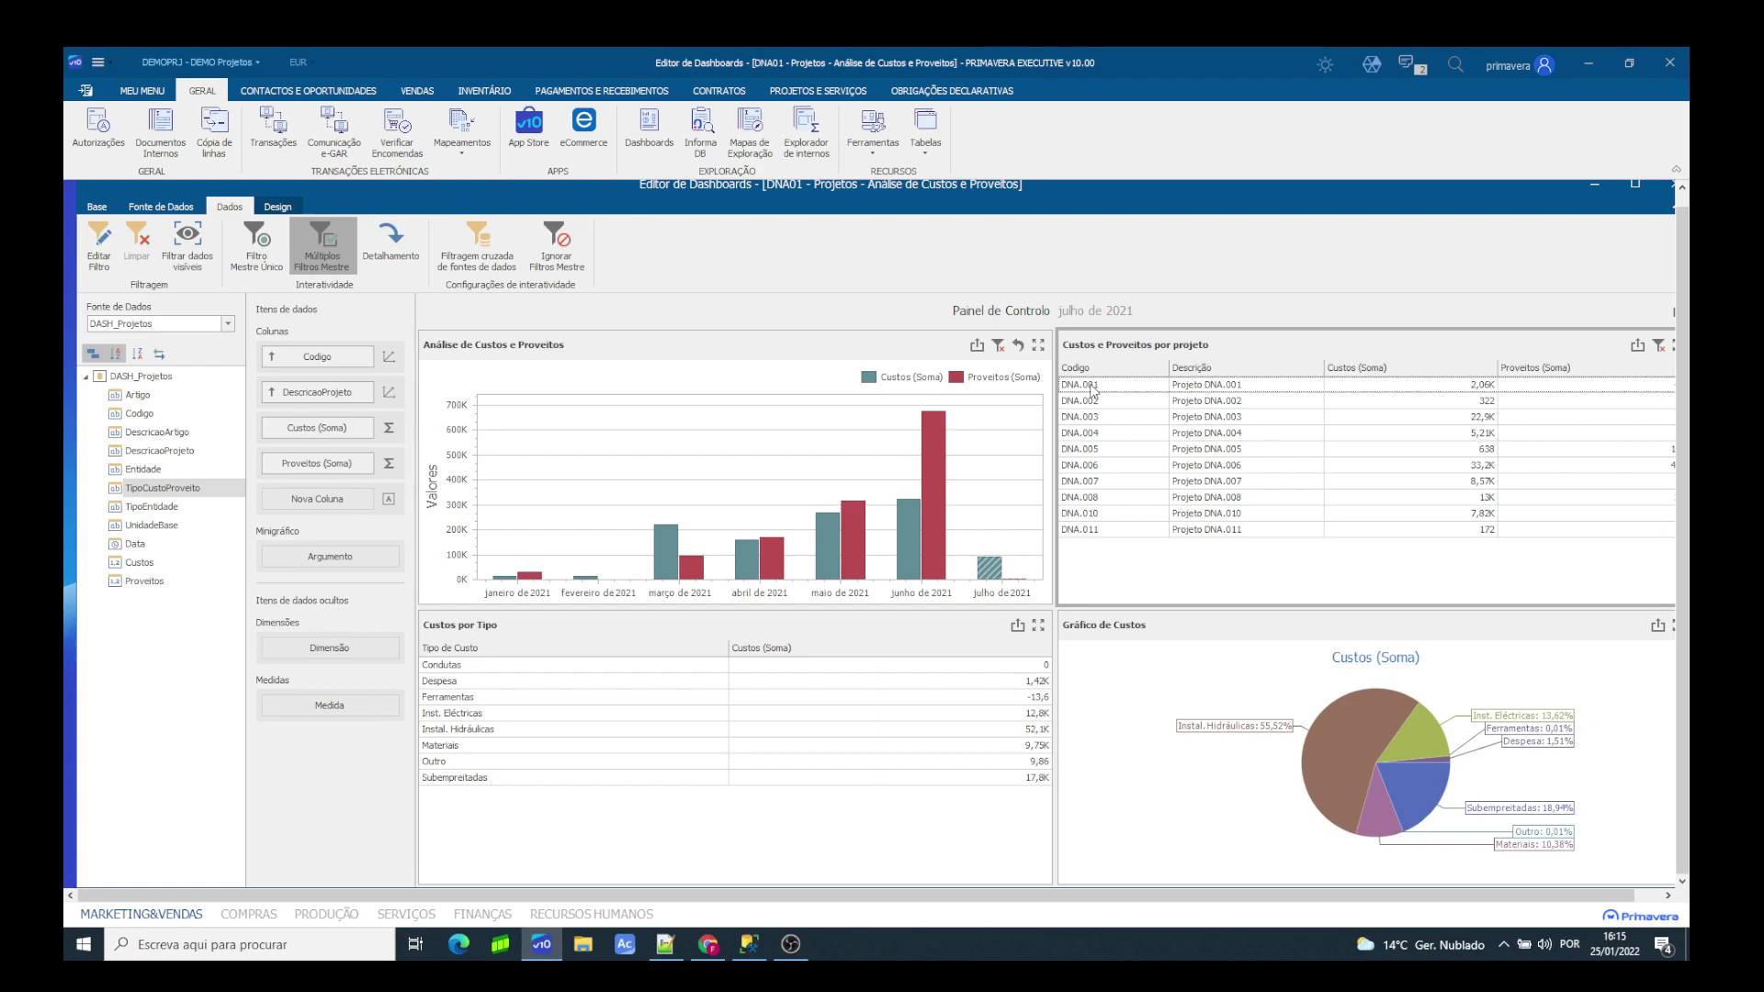
{"action": "left_click", "coordinate": [1095, 404]}
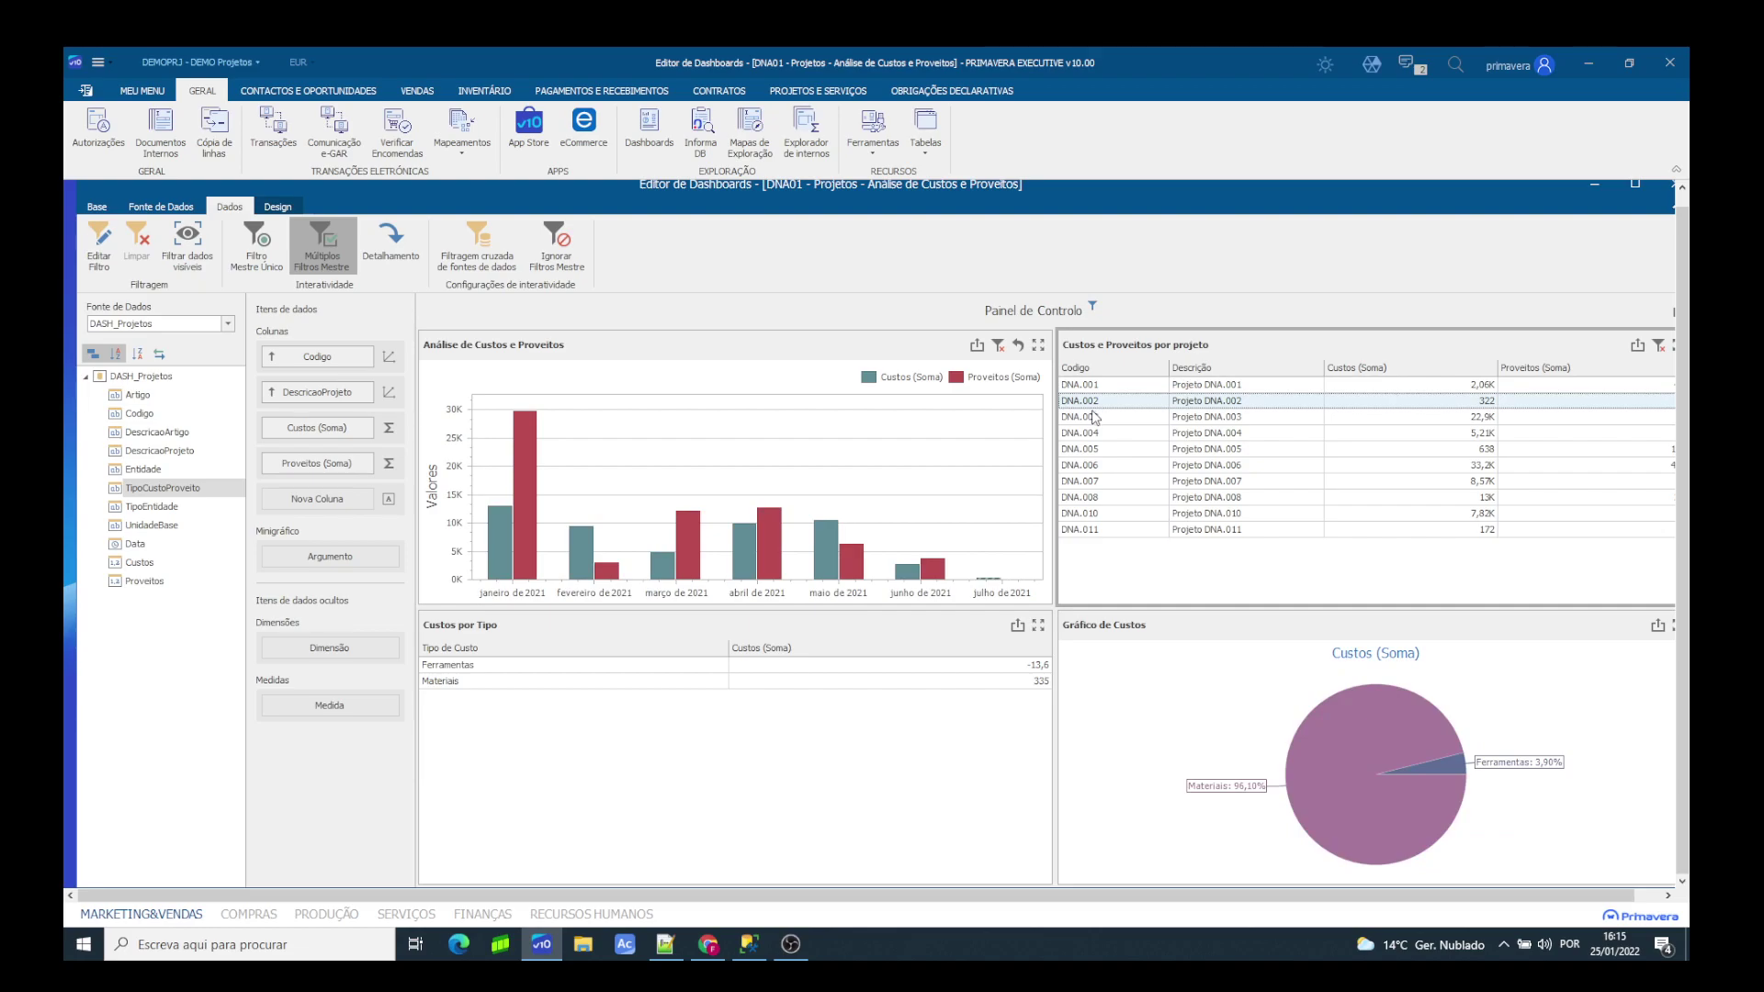
{"action": "left_click", "coordinate": [1096, 418]}
{"action": "left_click", "coordinate": [862, 550]}
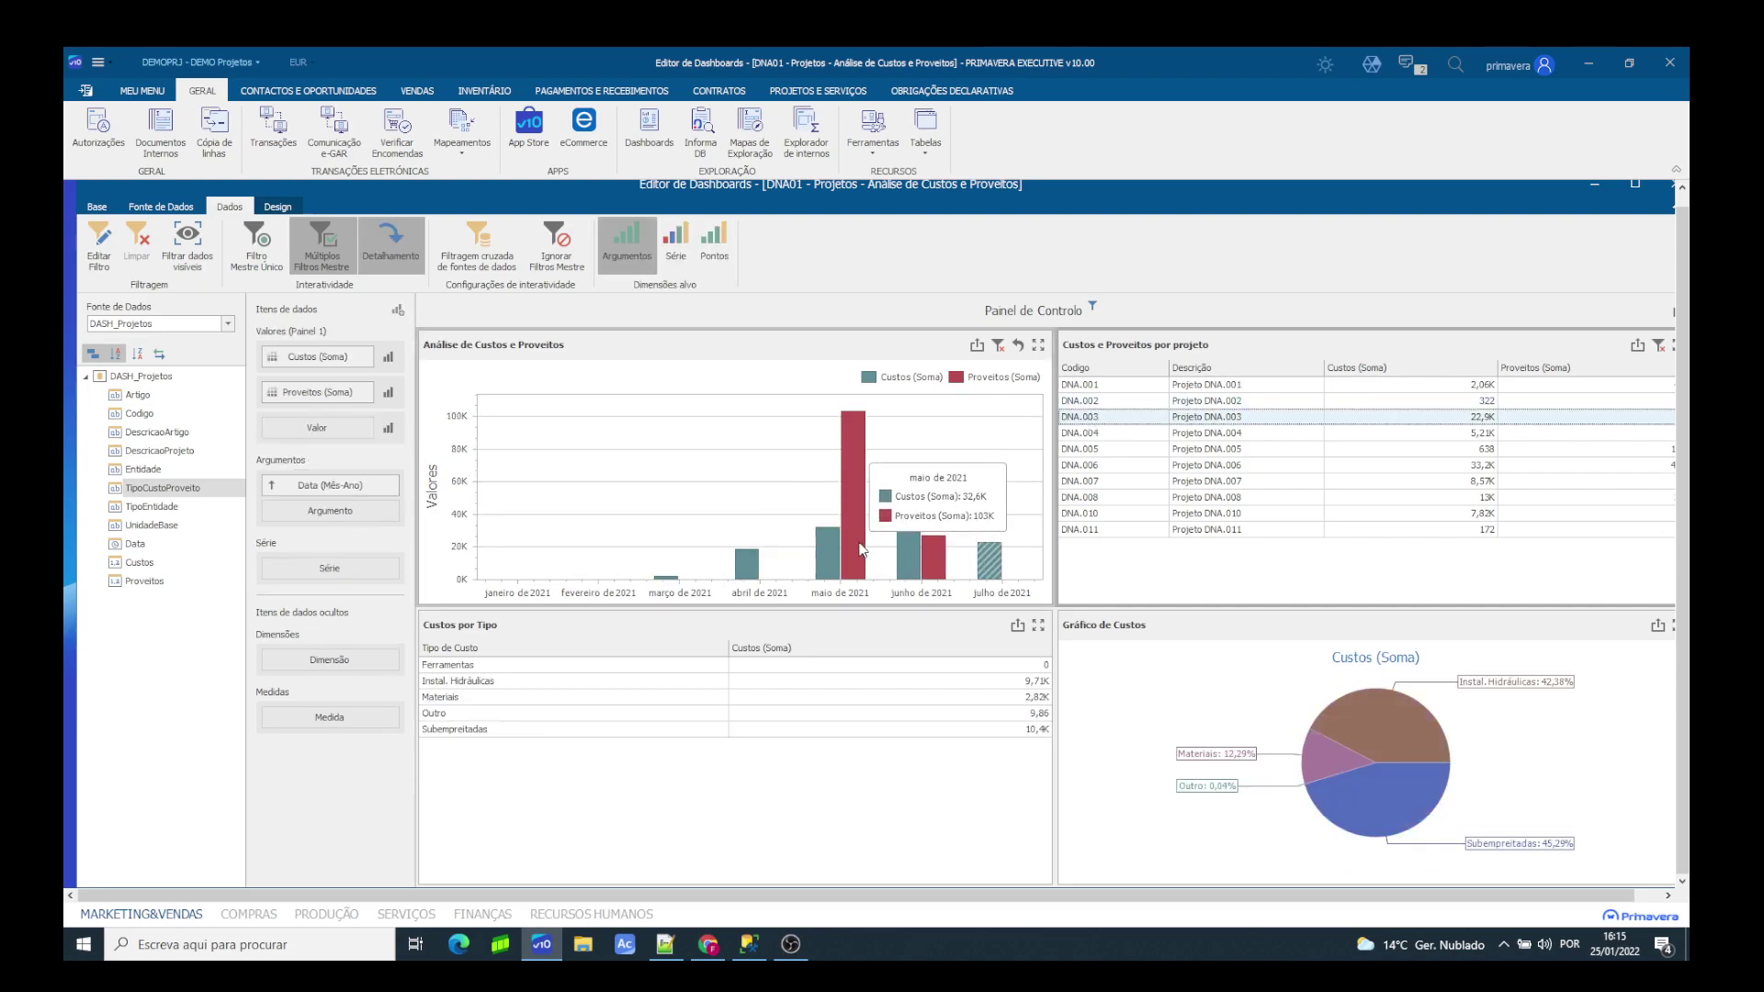
{"action": "left_click", "coordinate": [1105, 467]}
{"action": "left_click", "coordinate": [1096, 451]}
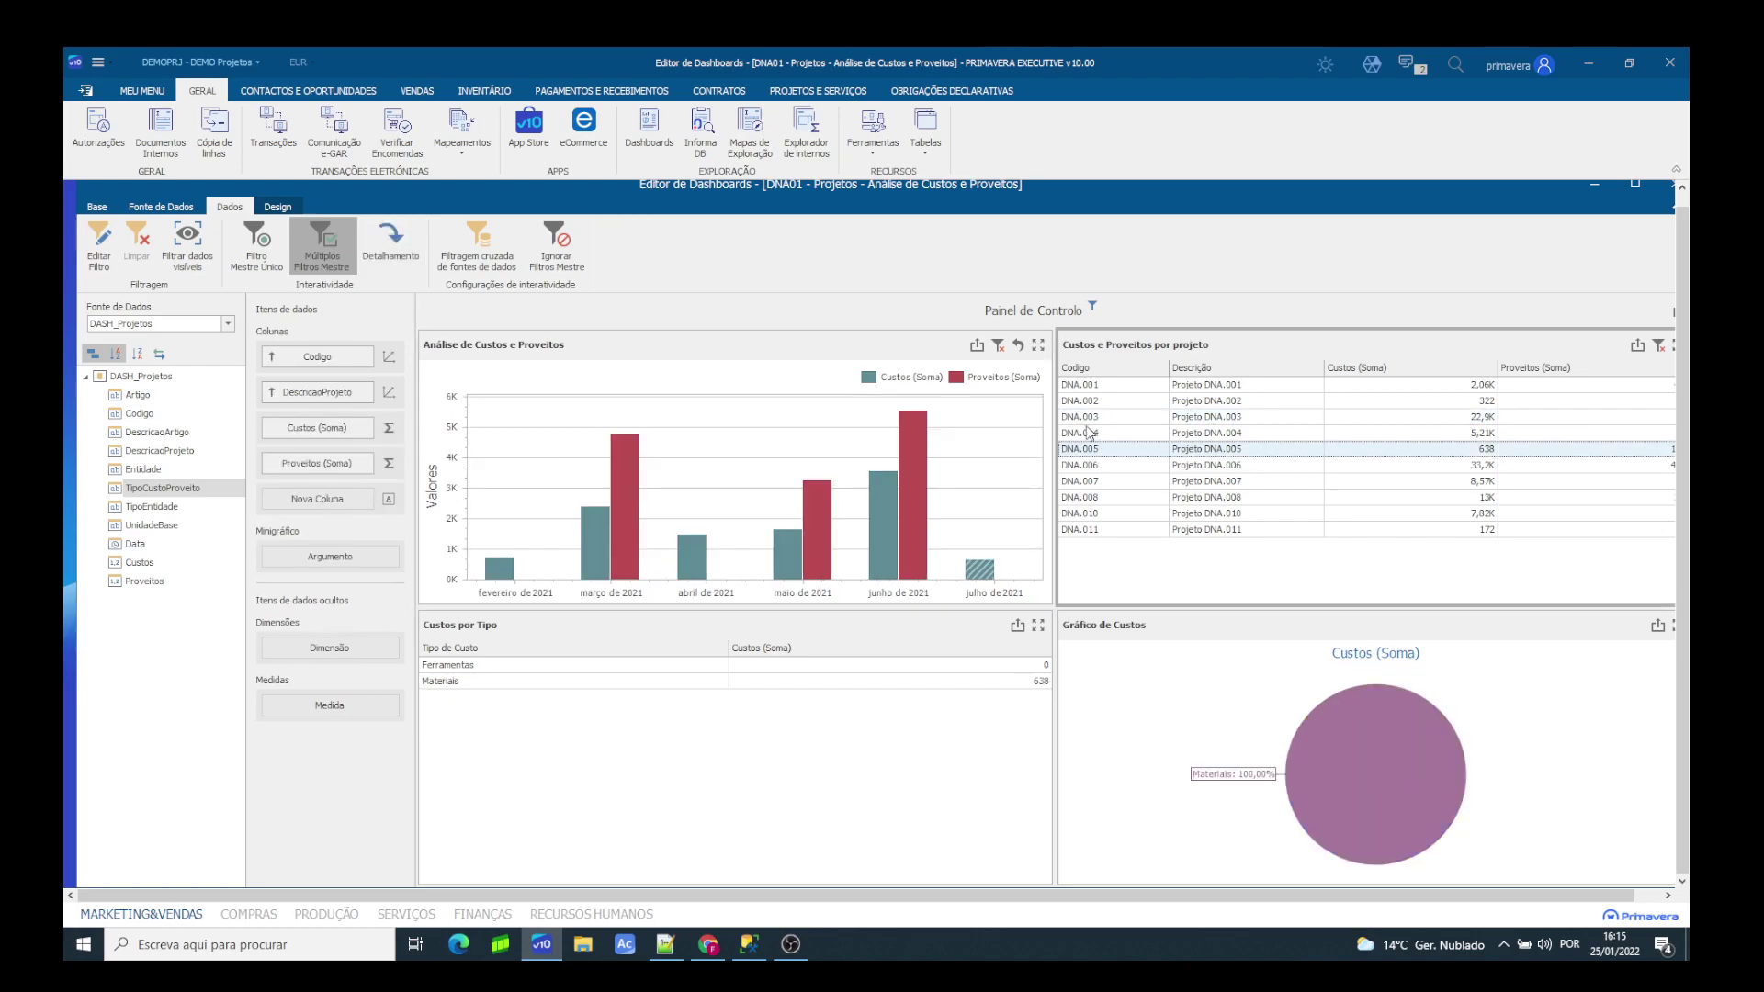
{"action": "left_click", "coordinate": [1091, 432]}
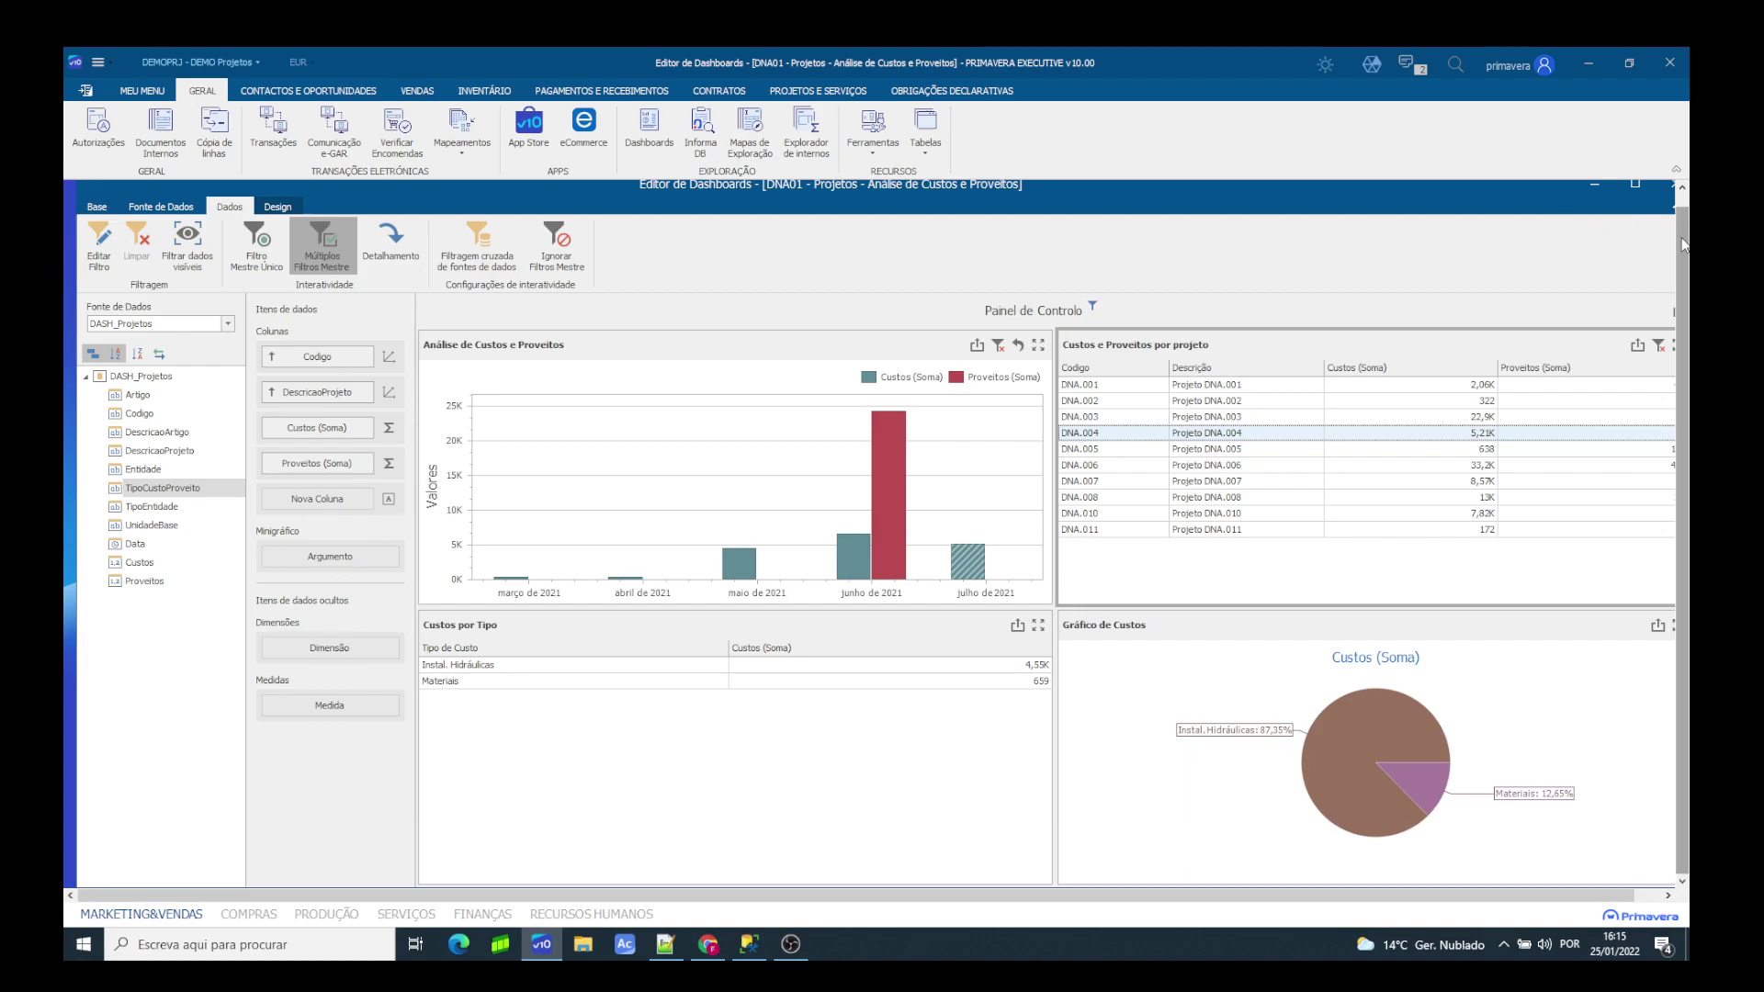
Step: Close the dashboard editor and save the changes to the dashboard
{"action": "scroll", "coordinate": [1685, 244], "scroll_direction": "up", "scroll_amount": 1}
{"action": "left_click", "coordinate": [1672, 197]}
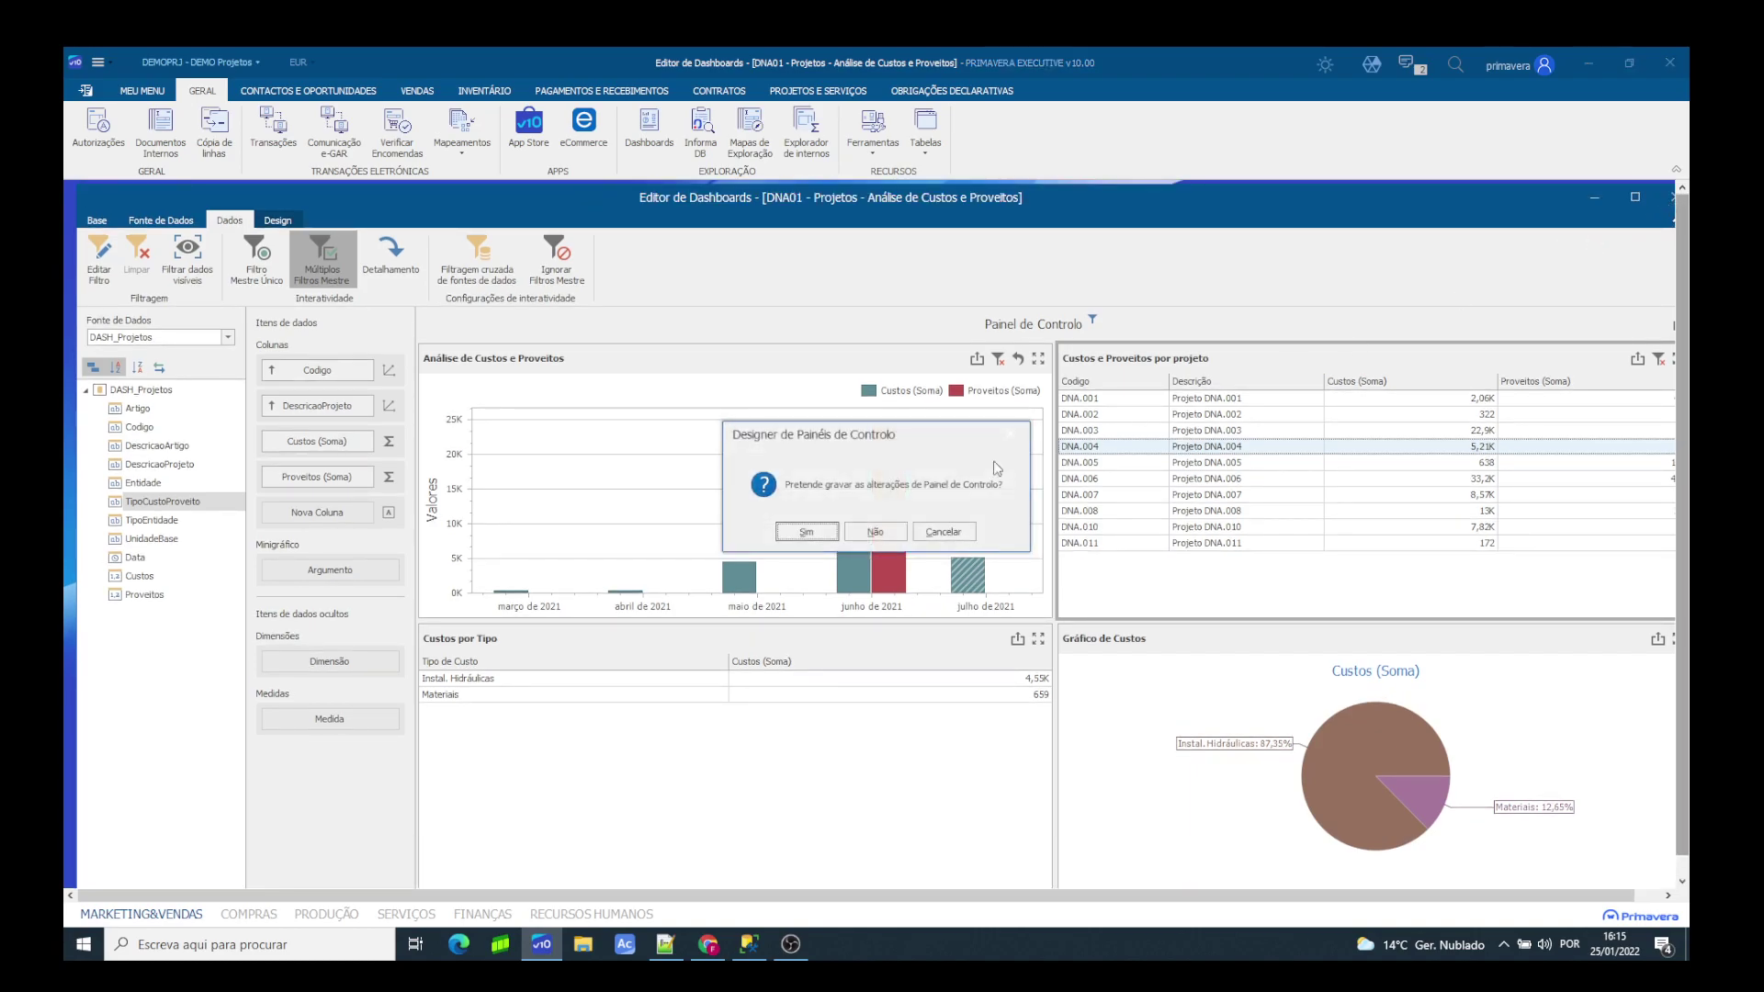
{"action": "left_click", "coordinate": [817, 536]}
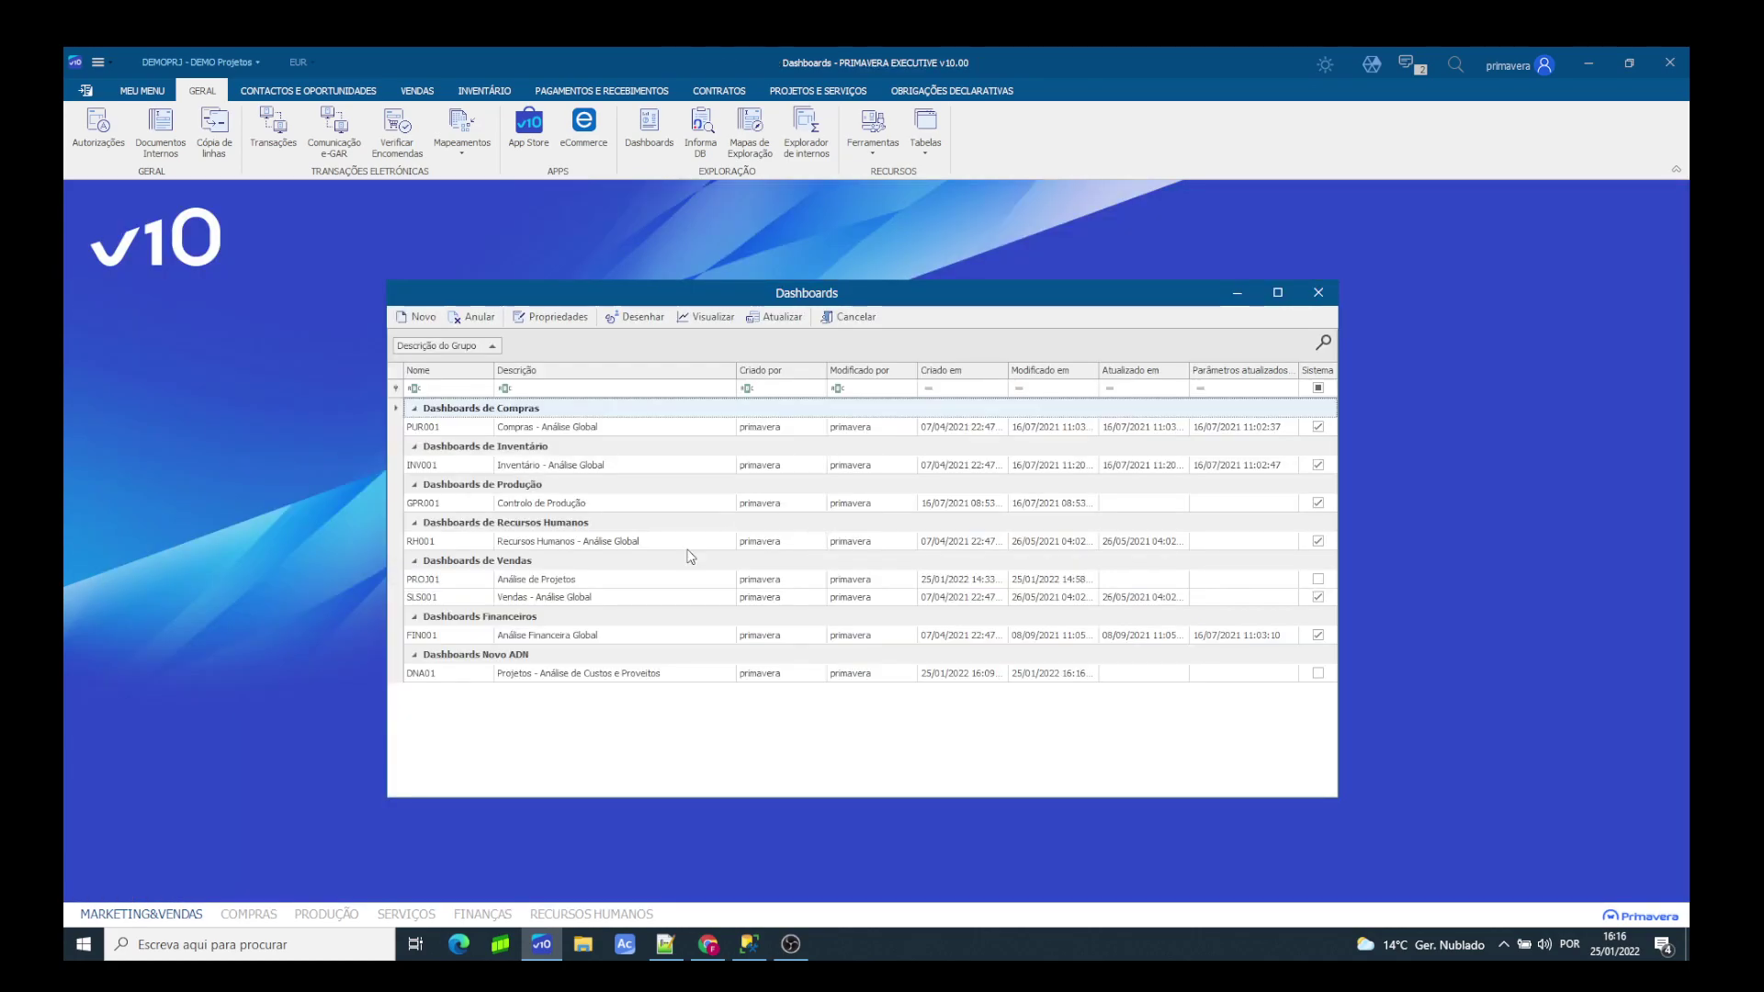
Step: View the dashboard DNA01 from the dashboards list and filter it by junho de 2021 and project DNA.003
{"action": "left_click", "coordinate": [539, 673]}
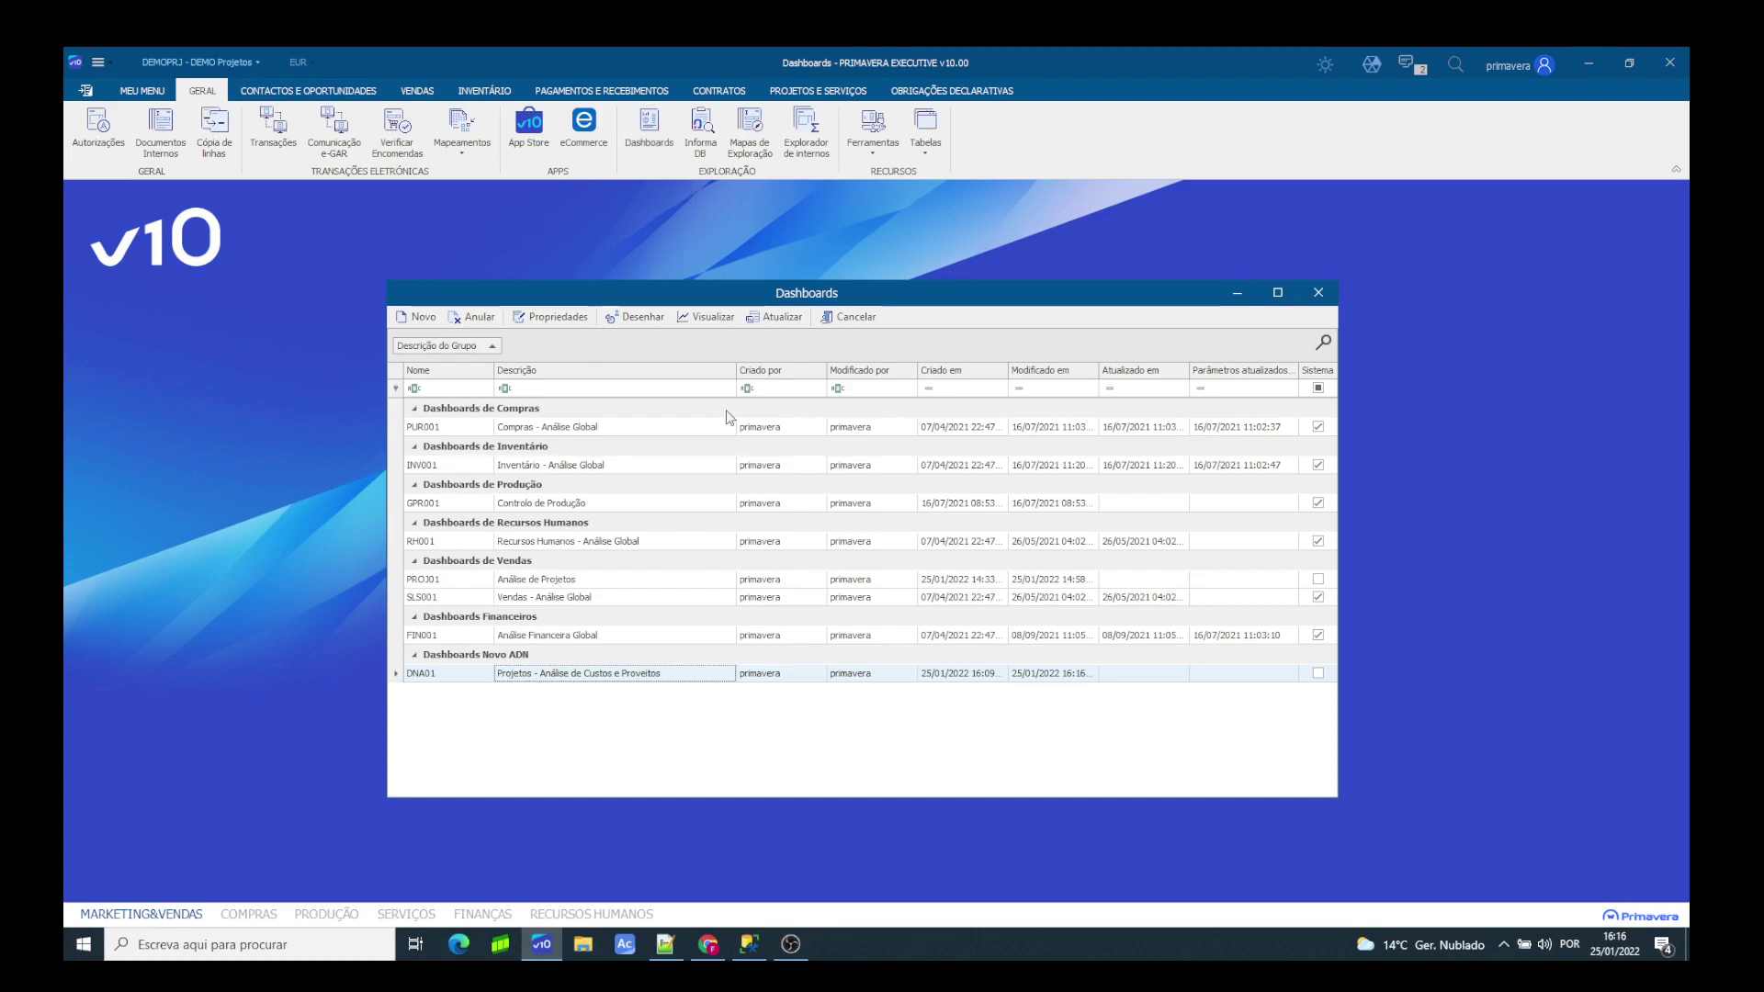
{"action": "left_click", "coordinate": [710, 326]}
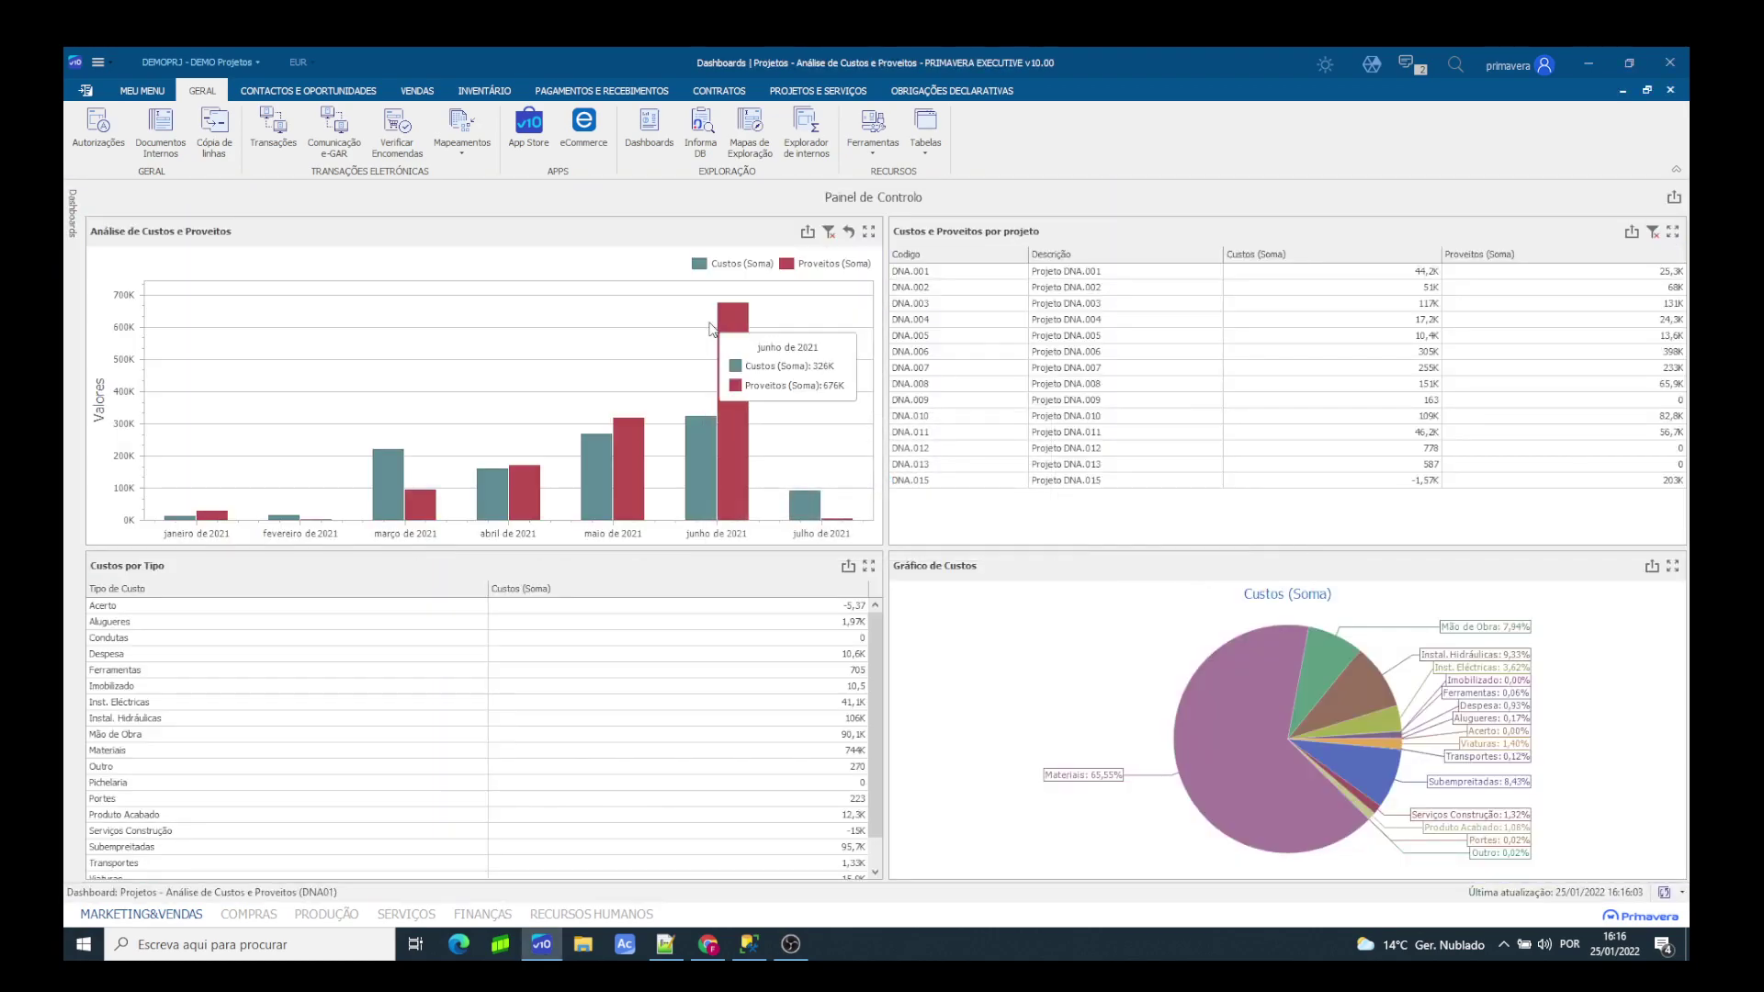
{"action": "left_click", "coordinate": [714, 465]}
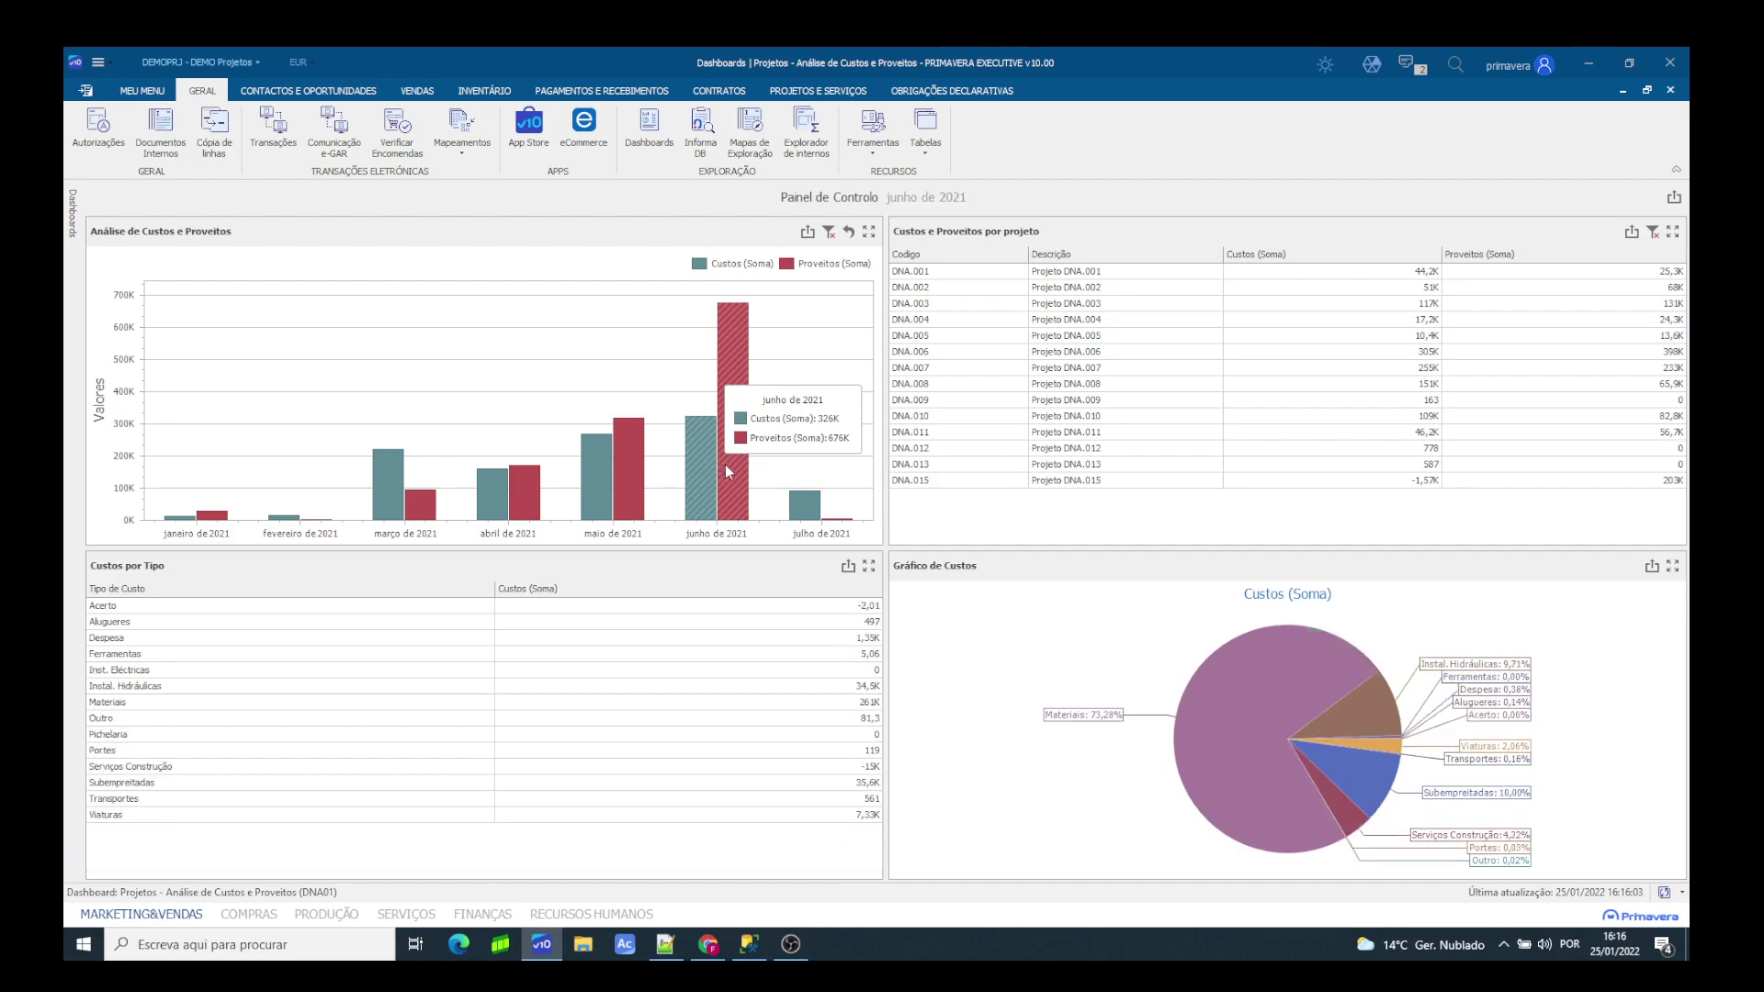
{"action": "left_click", "coordinate": [943, 303]}
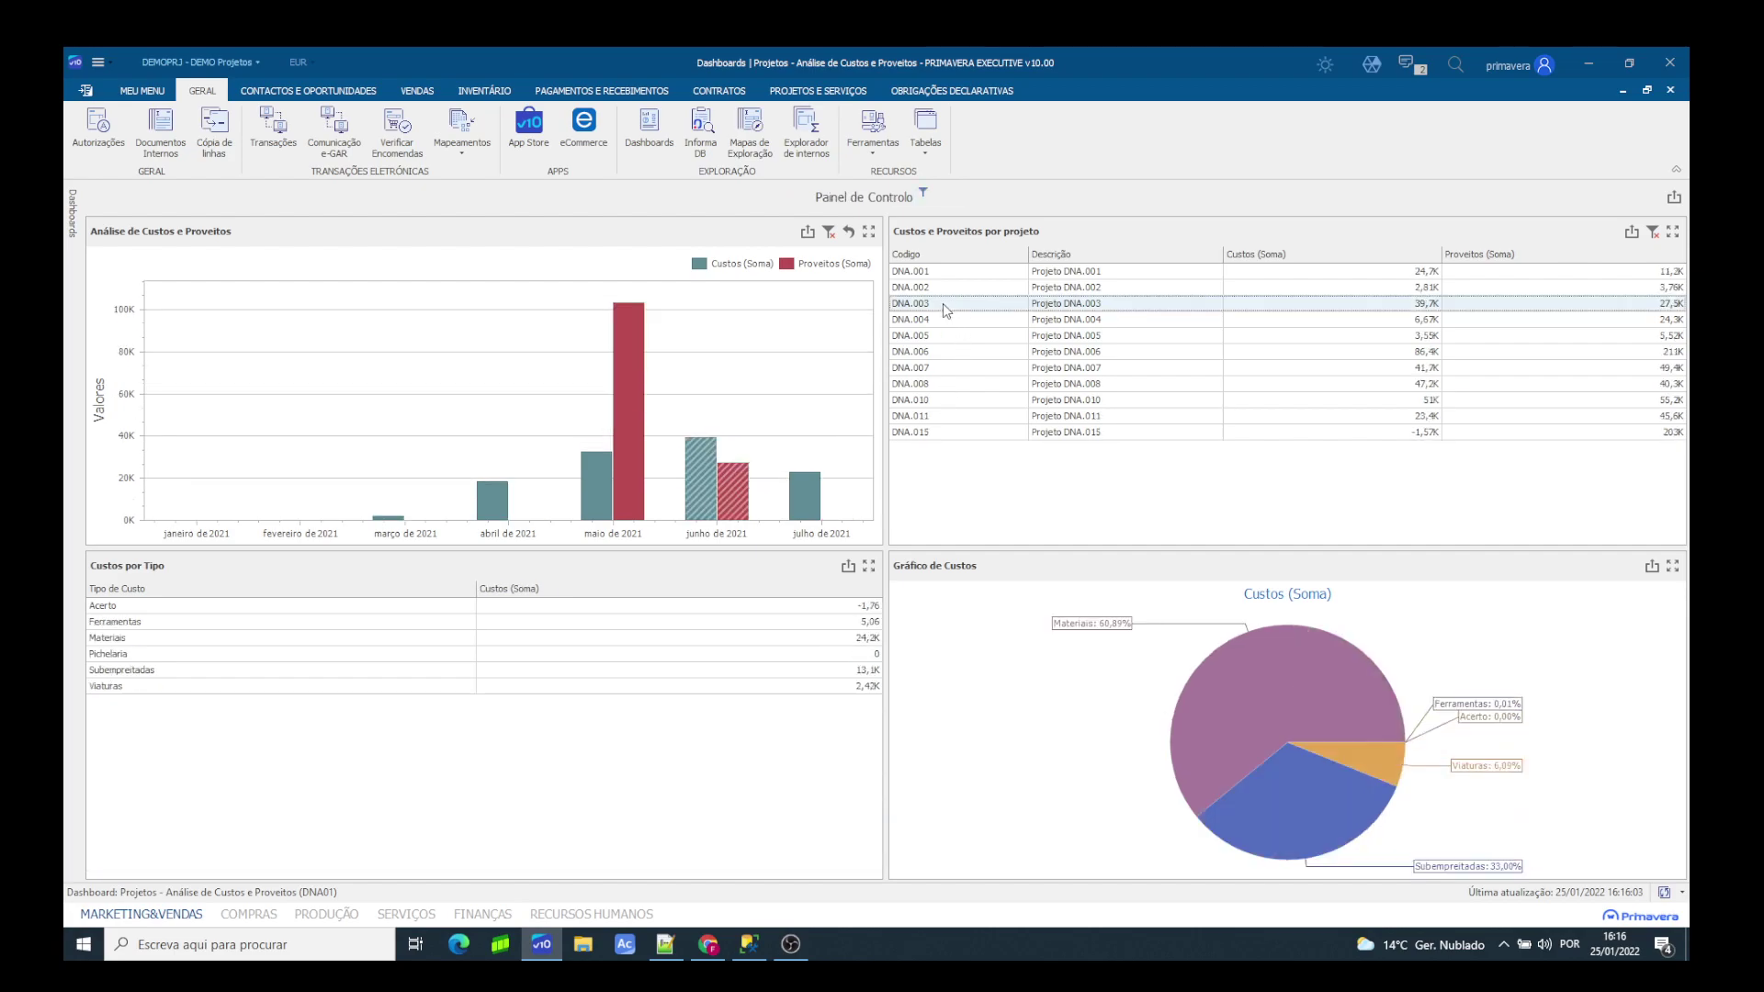